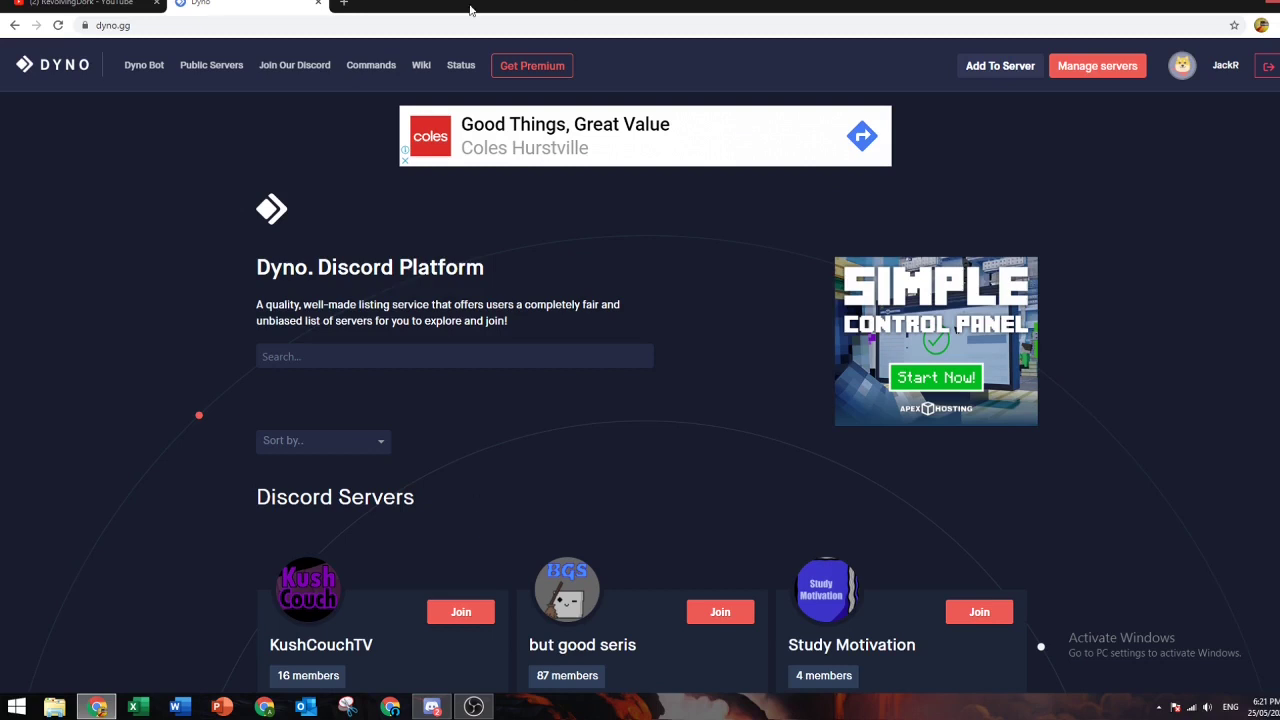
- Switch to Discord to view the Carl Testing server, and return to the Dyno website in the browser
click(112, 25)
click(124, 127)
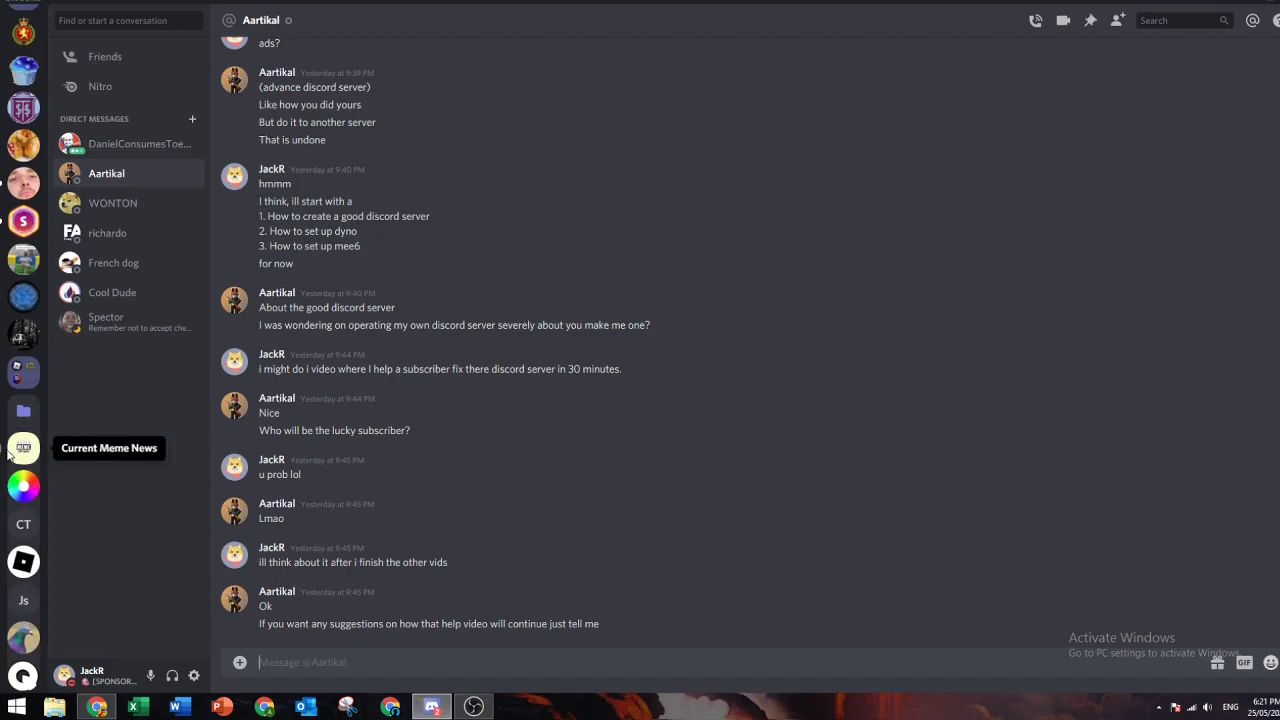
click(24, 294)
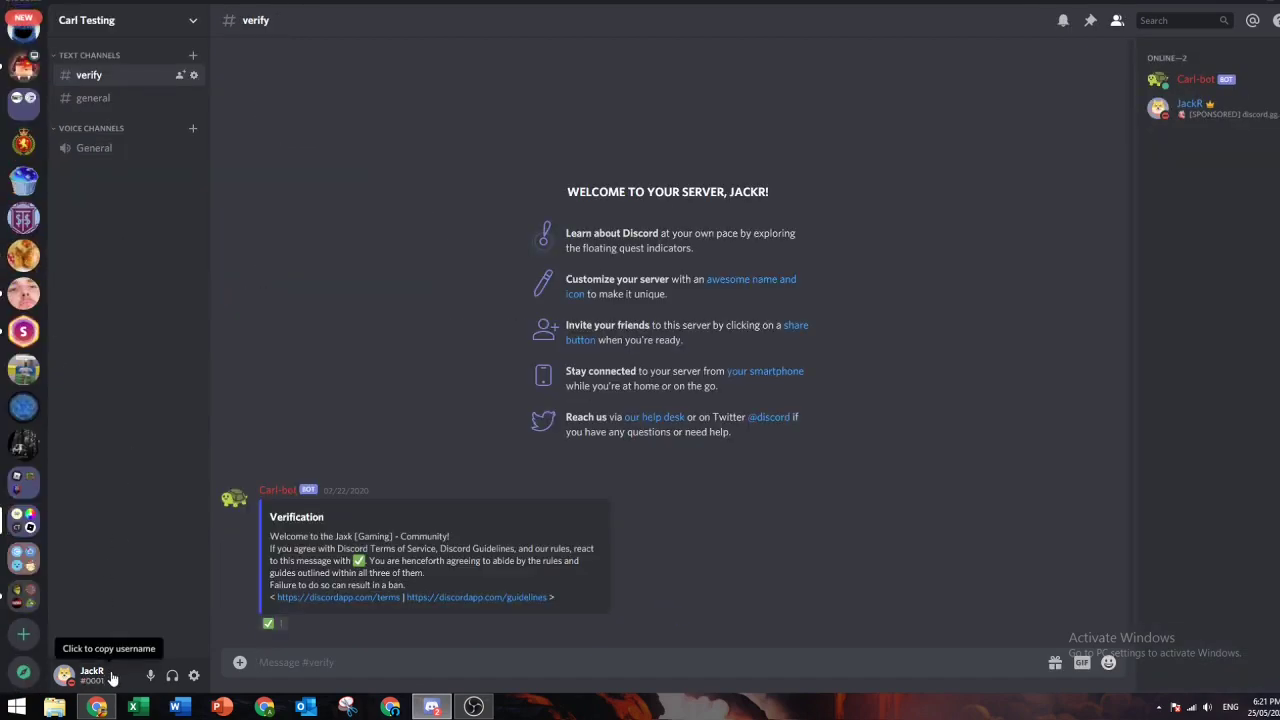
click(100, 707)
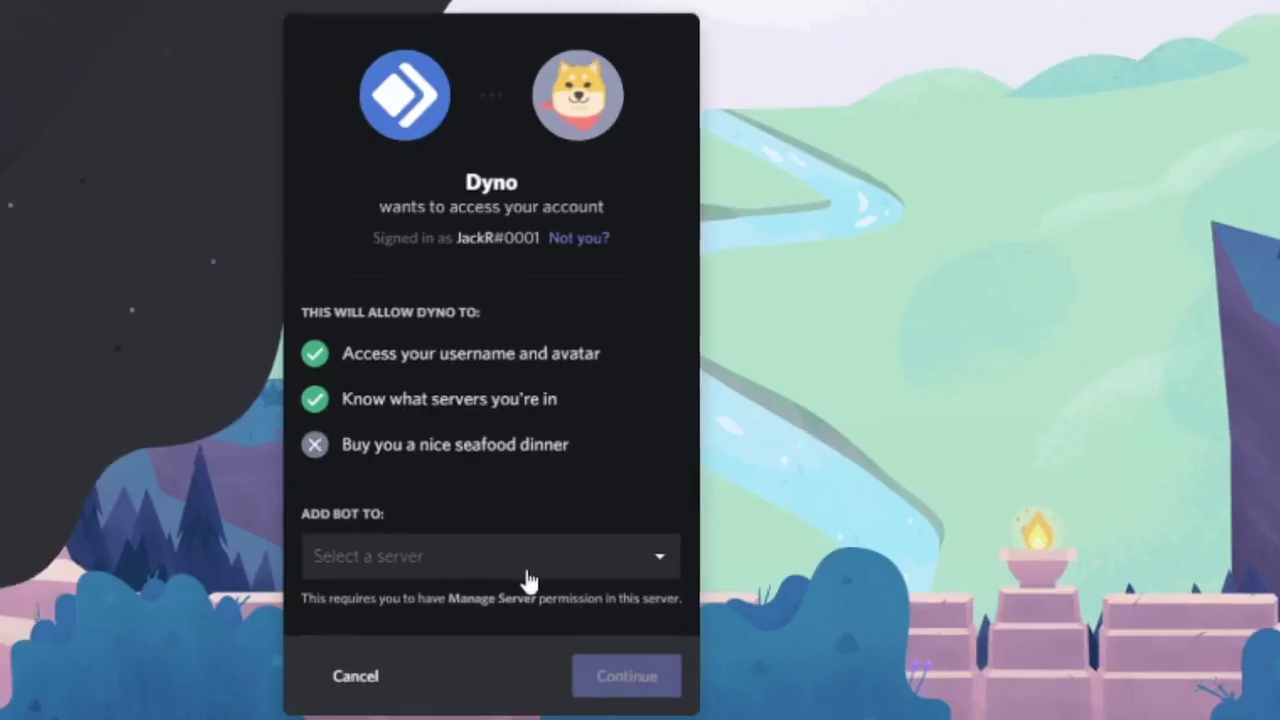
- Choose Carl Testing as the server to add the Dyno bot to and continue to the permissions
click(520, 492)
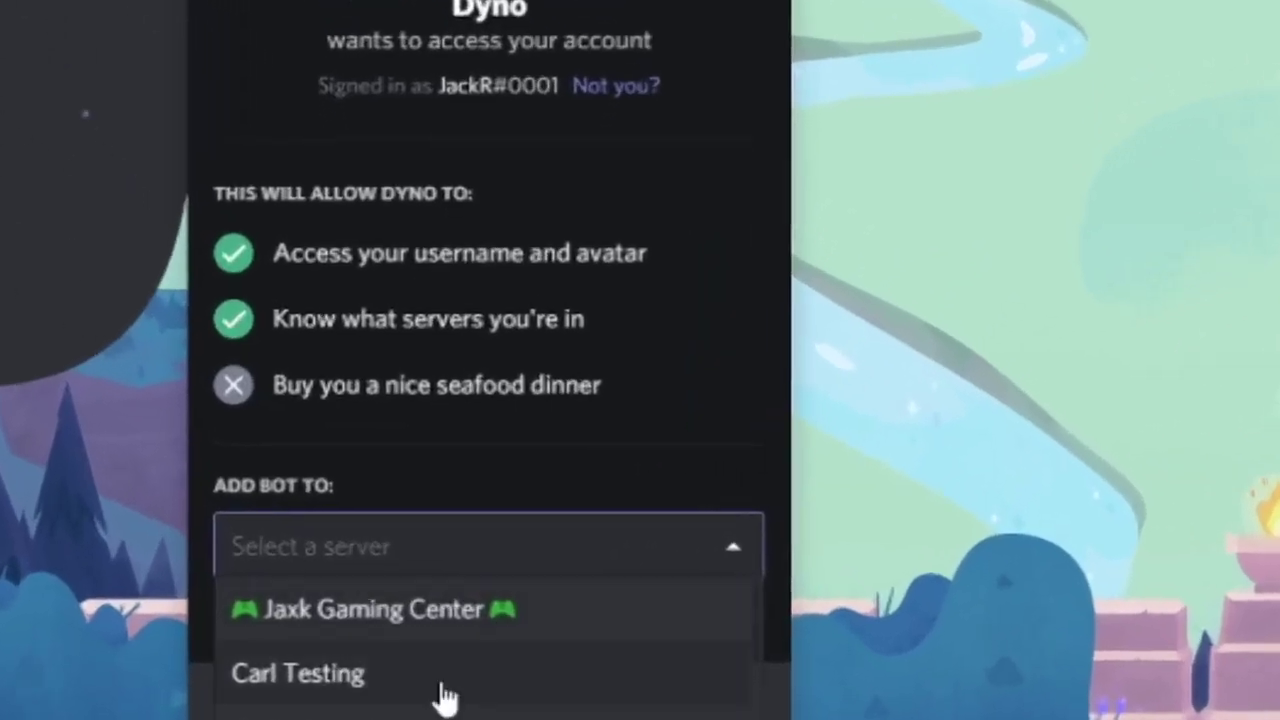
scroll(303, 705, down, 1)
scroll(328, 698, up, 1)
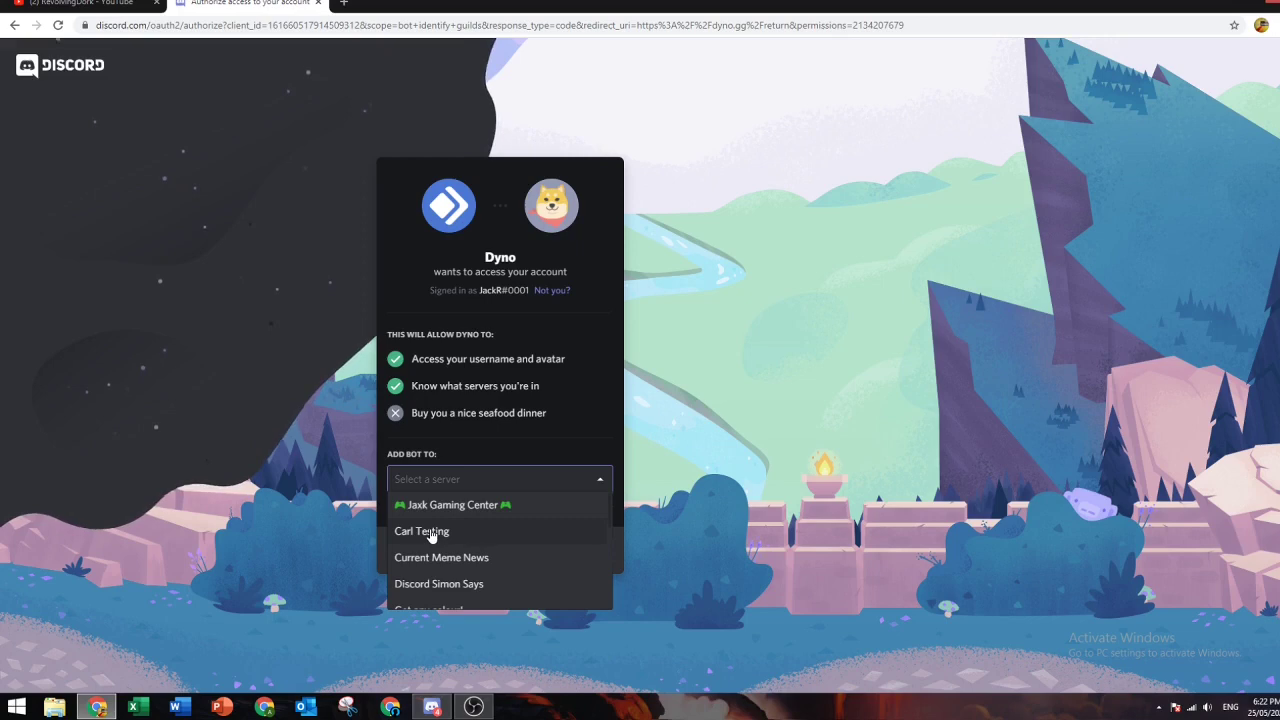
click(432, 533)
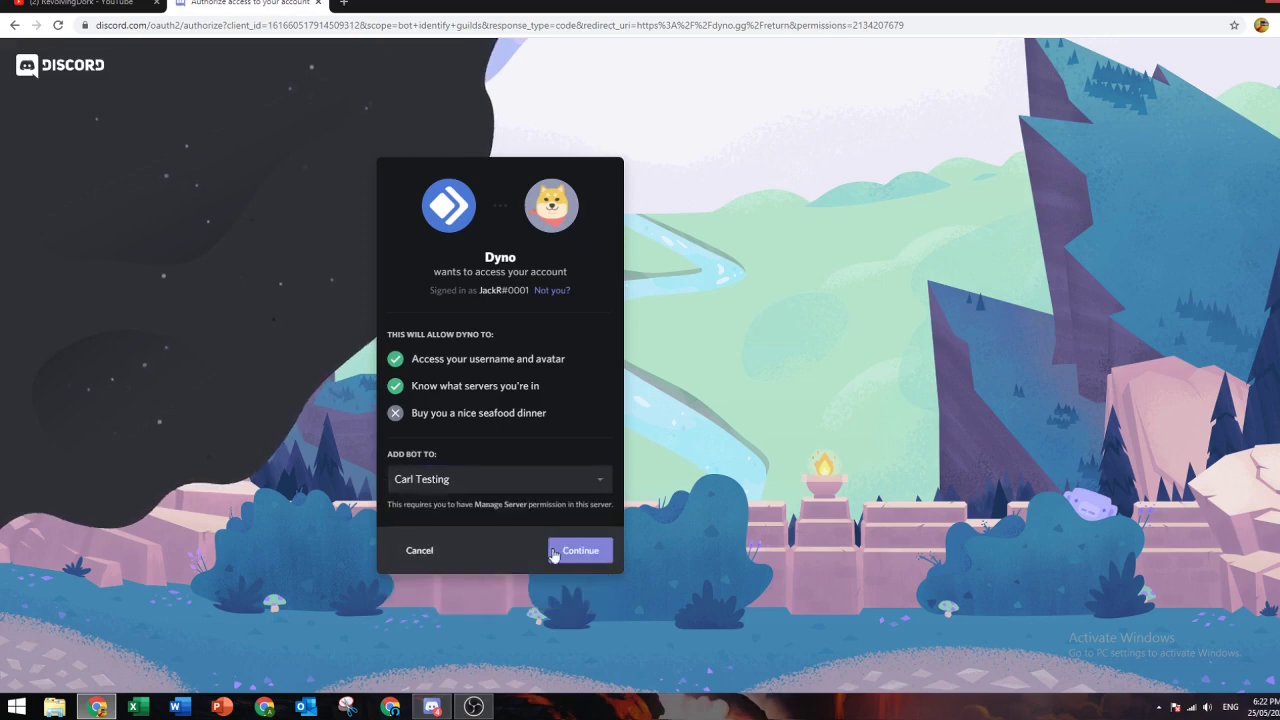
click(586, 551)
- Review the permissions requested by Dyno and authorize the bot with all of them enabled
scroll(528, 584, down, 3)
scroll(414, 363, down, 1)
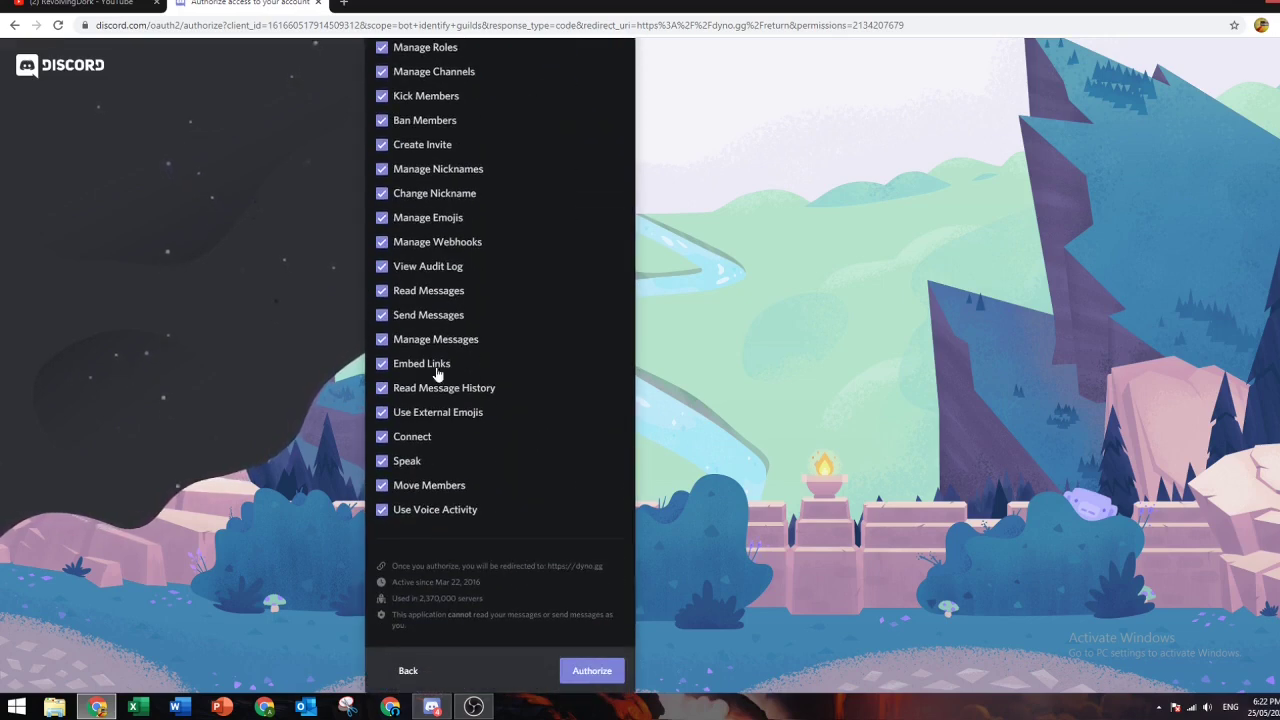
scroll(508, 174, up, 2)
scroll(528, 634, down, 2)
click(588, 650)
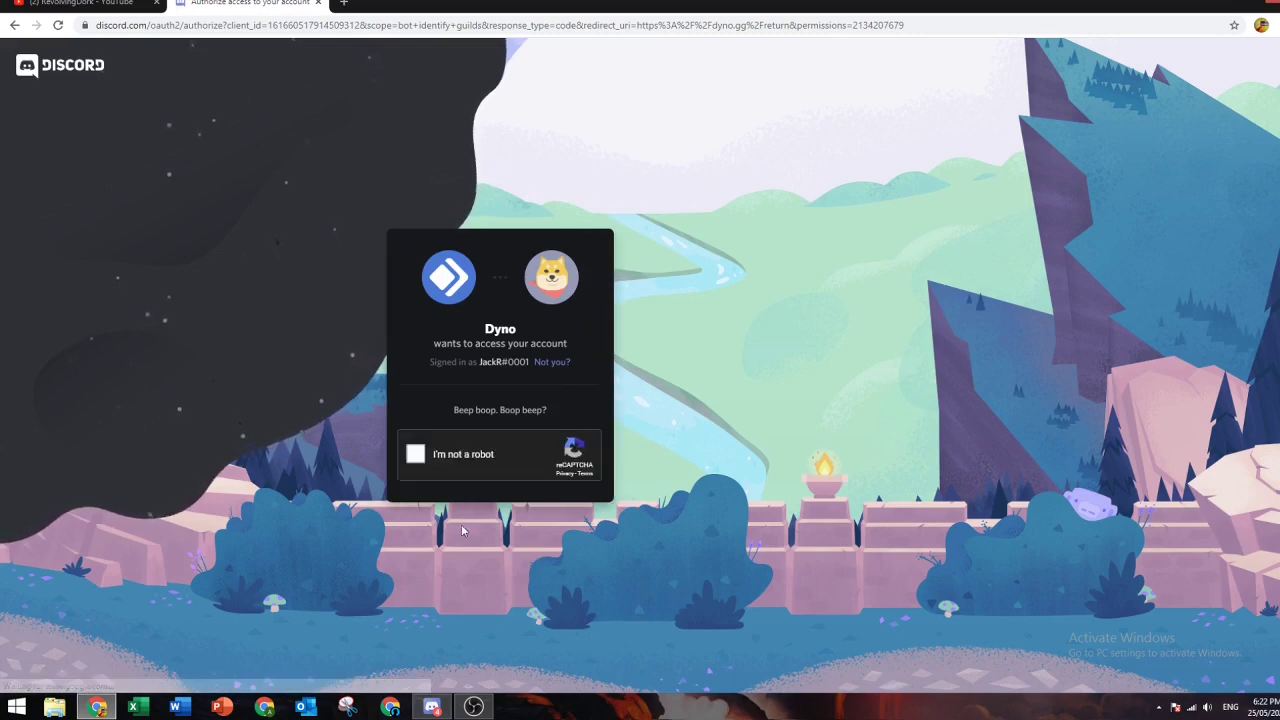
- Complete the "I'm not a robot" check by selecting the images with mountains or hills and verifying them
click(418, 452)
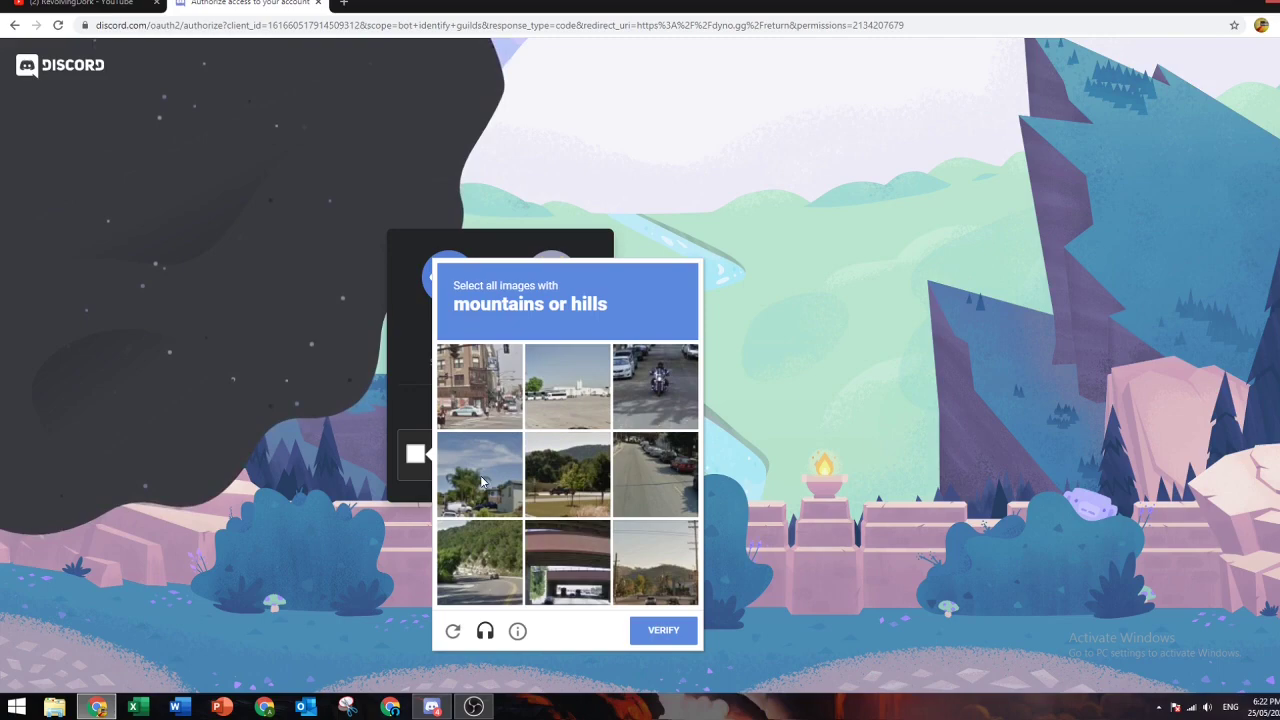
click(565, 472)
click(487, 562)
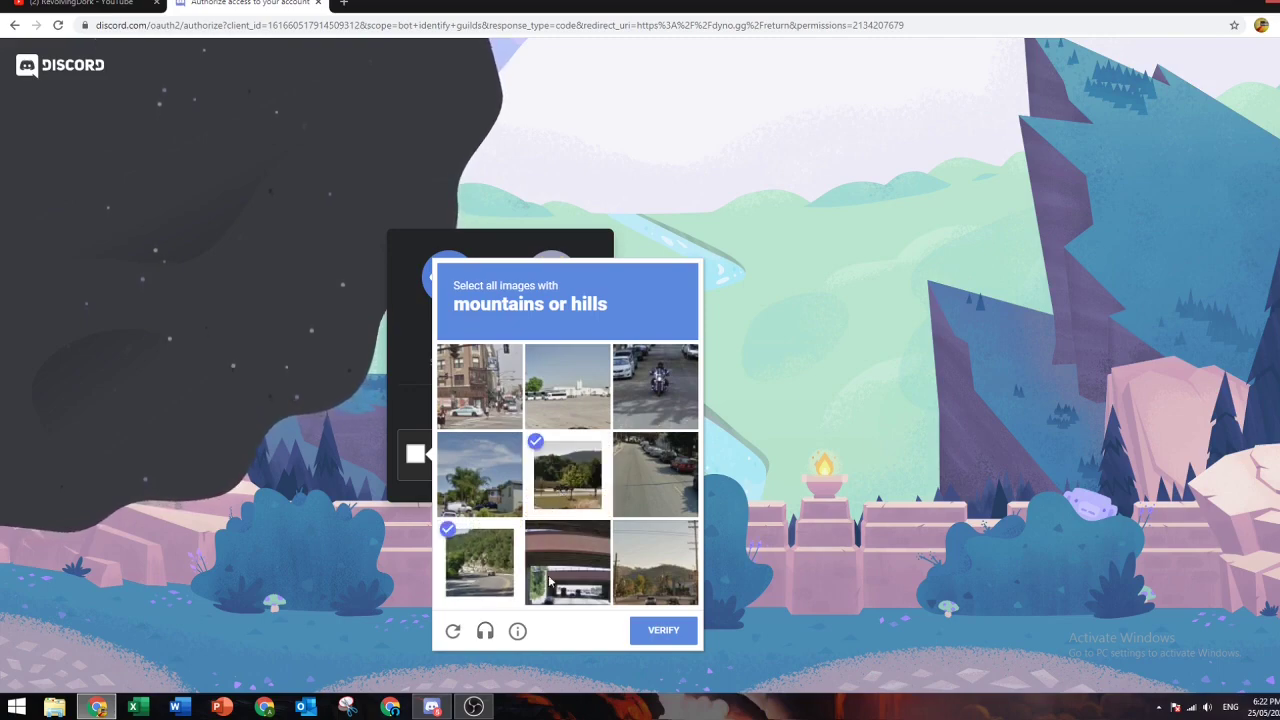
click(622, 600)
click(670, 635)
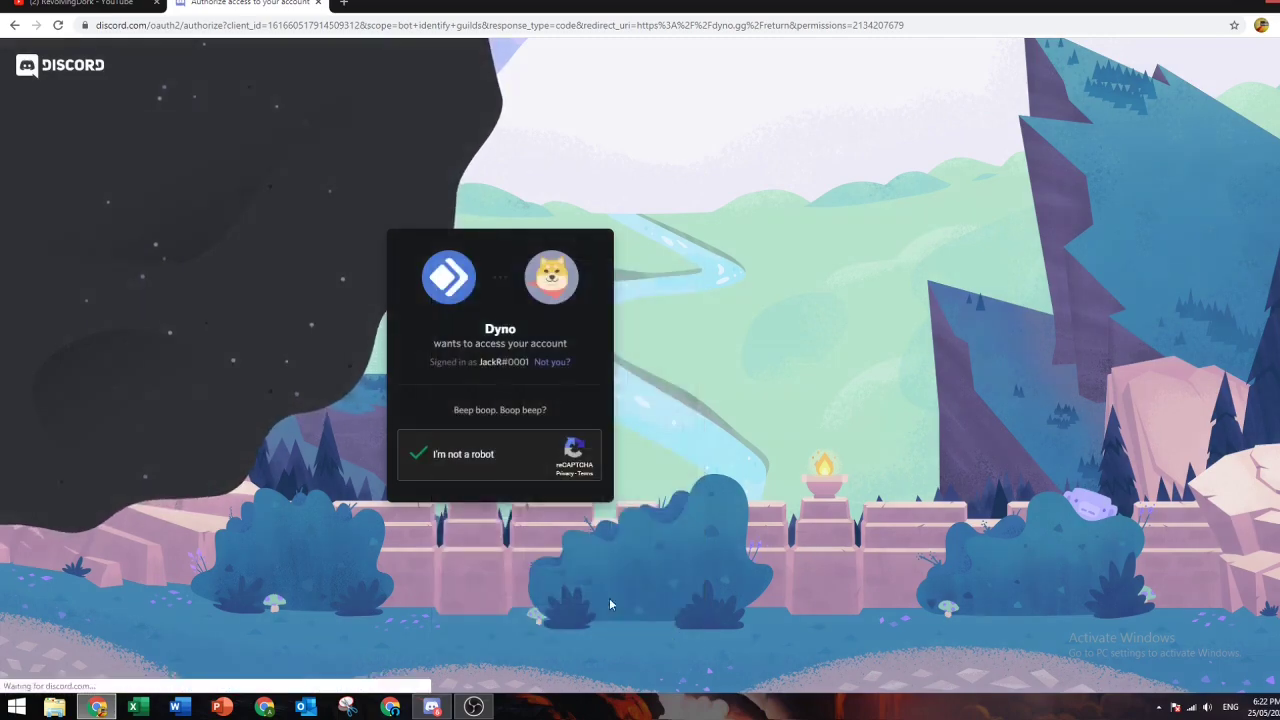
- Switch to Discord, close the user settings and open the general channel of the Carl Testing server
click(440, 710)
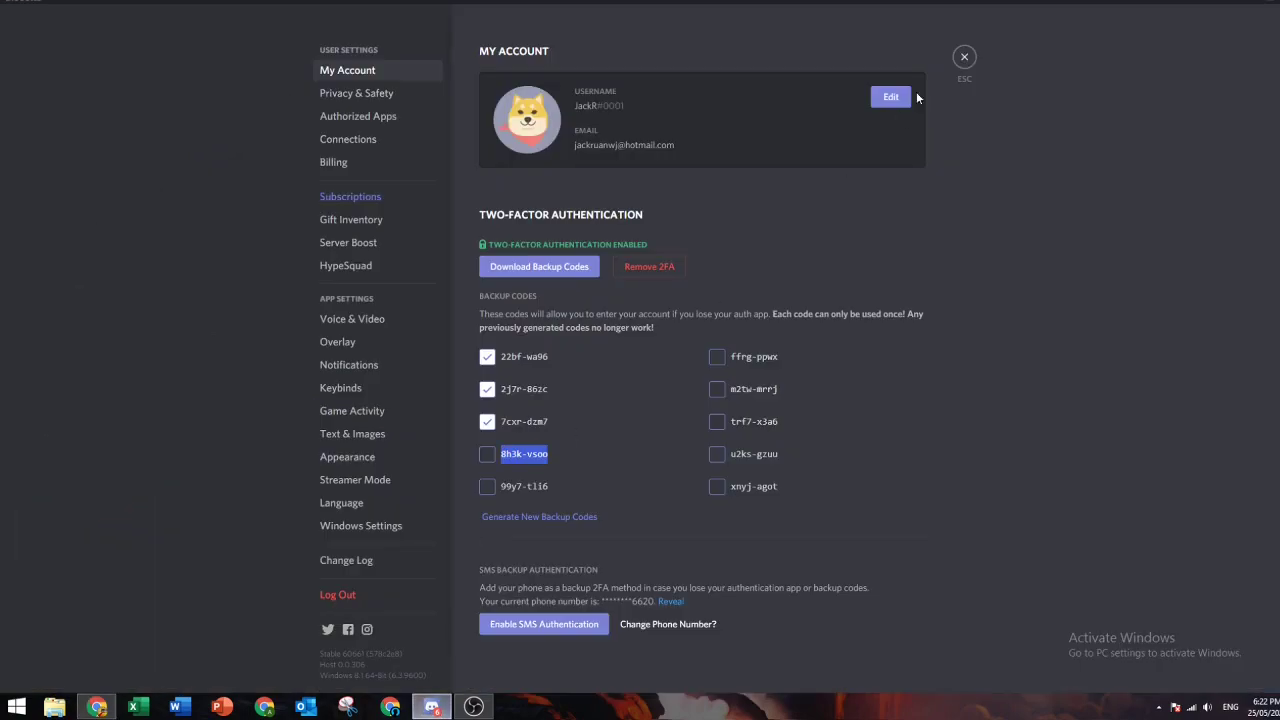
click(964, 57)
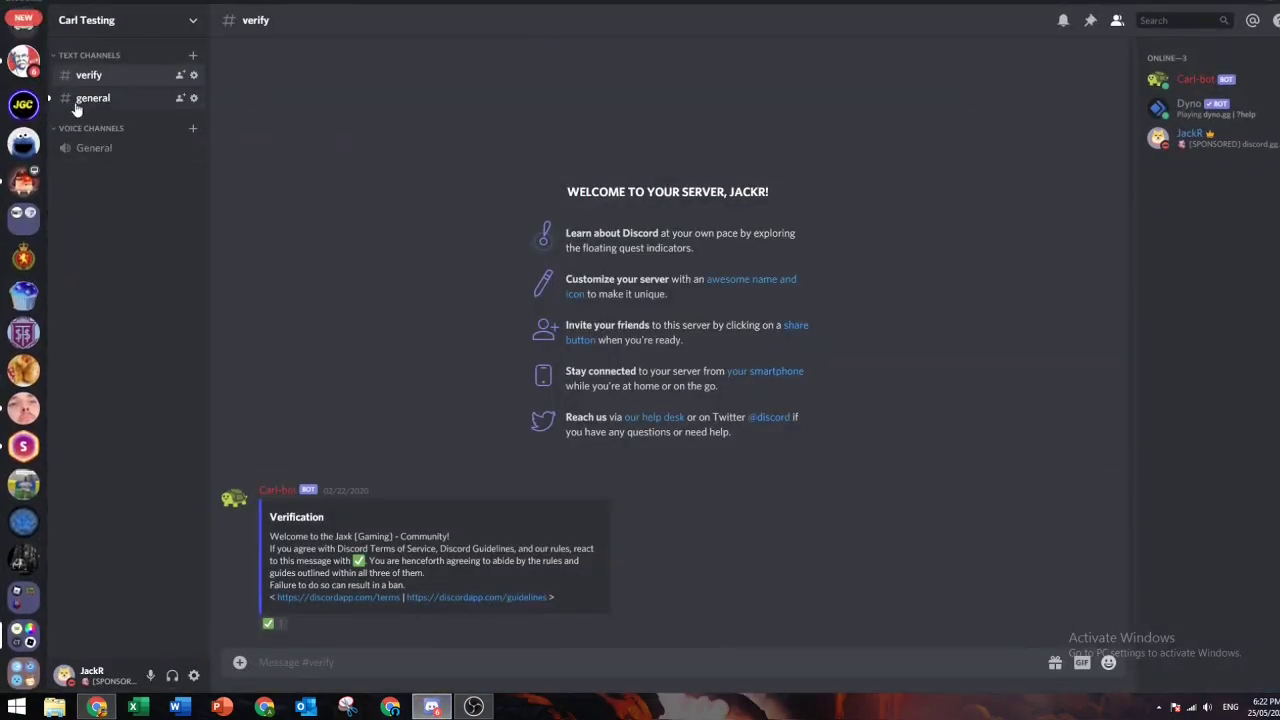
click(77, 102)
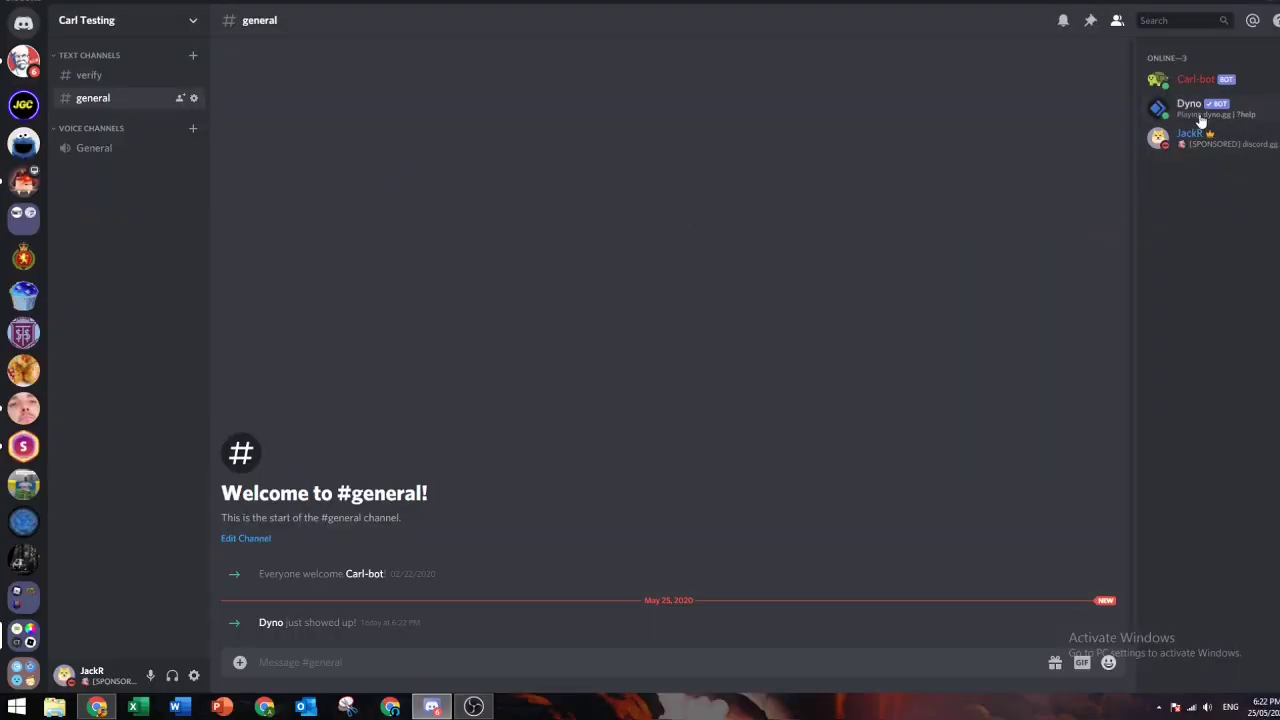
- Assign the "bot" role to the Dyno bot in the Carl Testing server
click(1195, 110)
click(1017, 268)
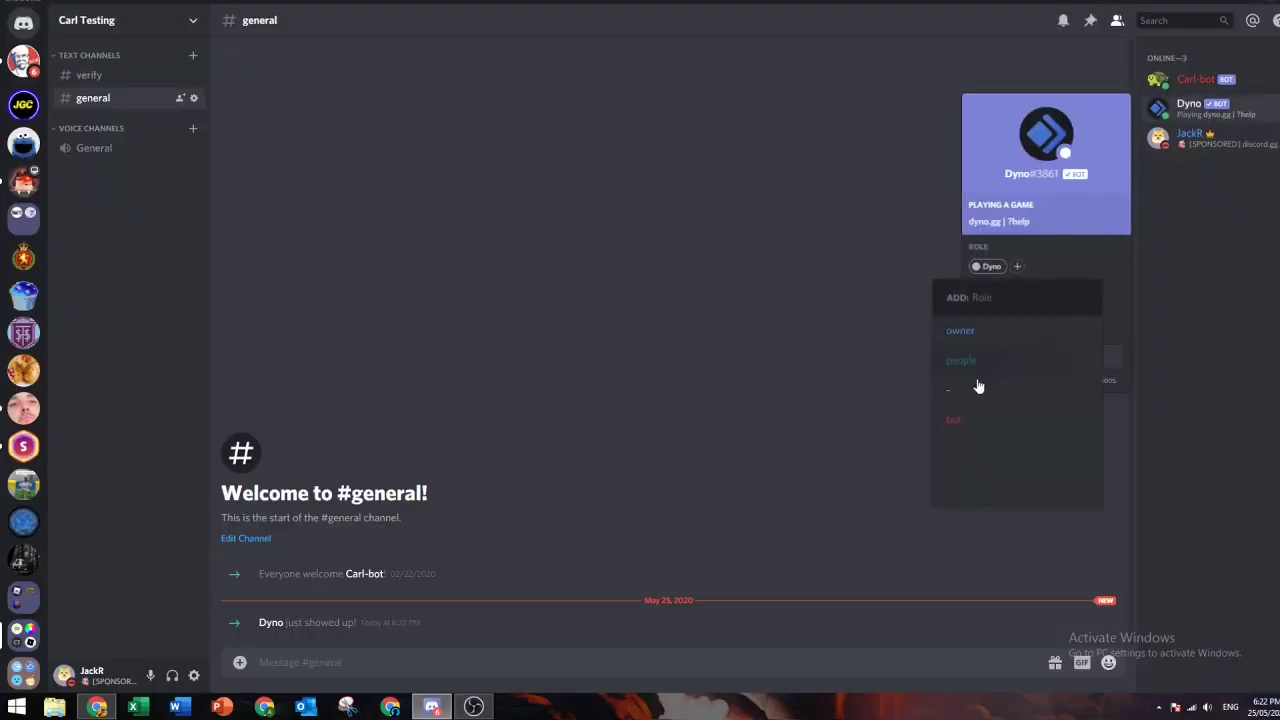
click(941, 424)
click(772, 462)
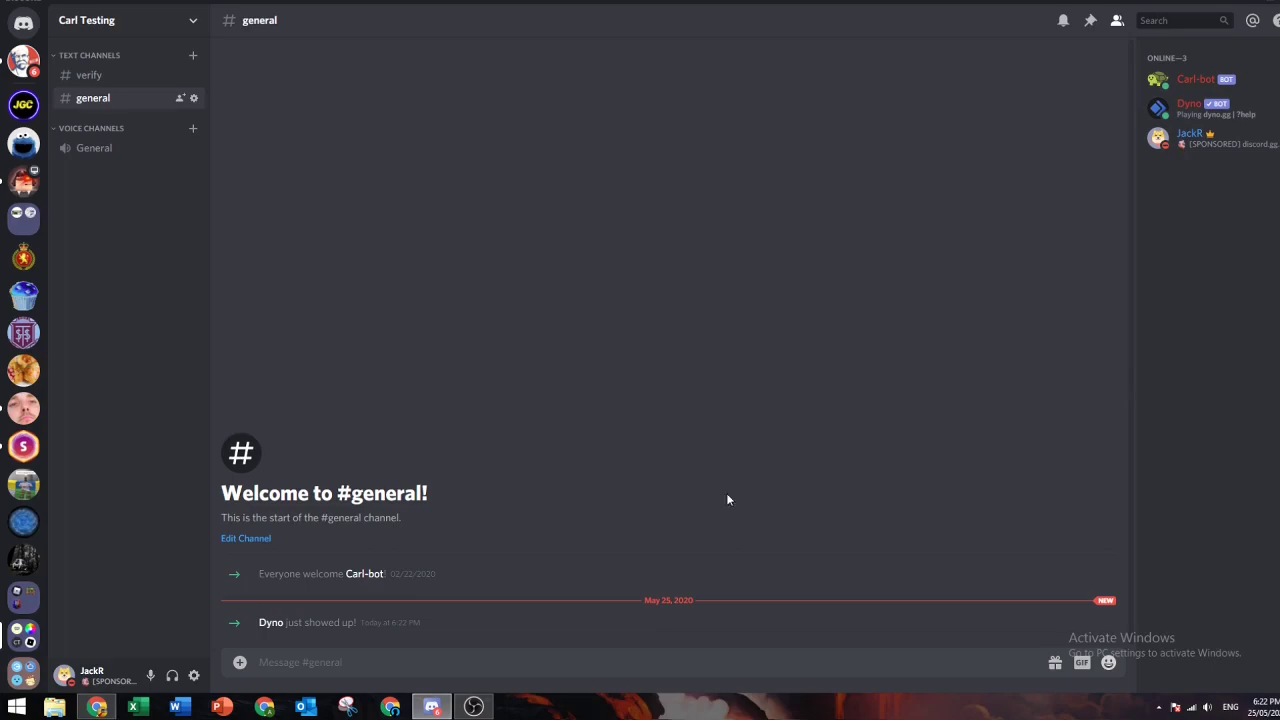
- Return to the Dyno dashboard in the browser and open the Manager commands for Carl Testing
click(96, 707)
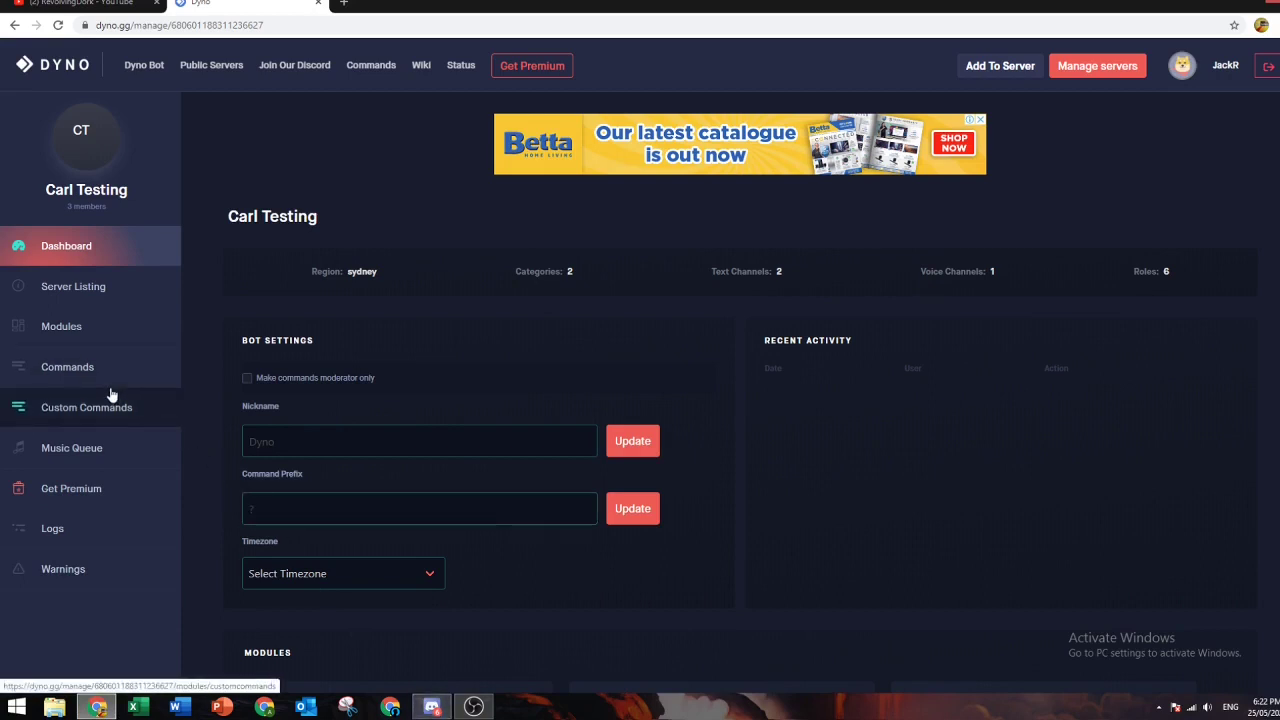
click(109, 378)
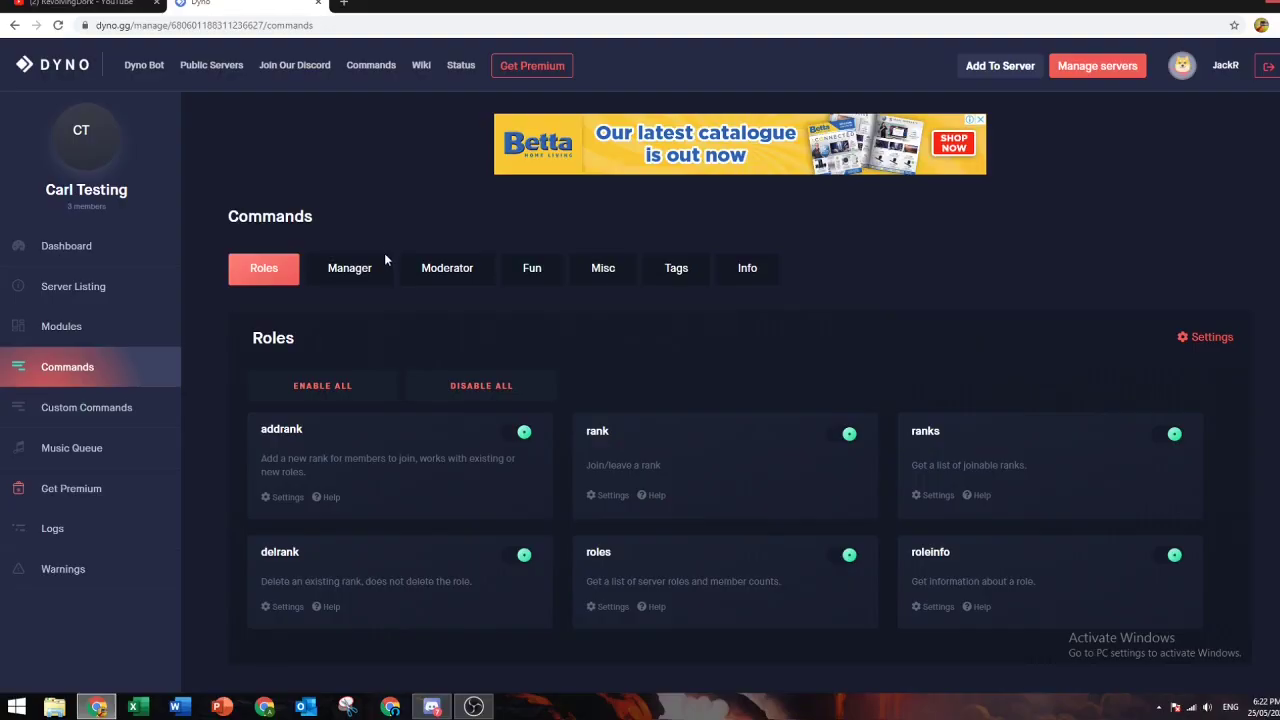
click(369, 268)
scroll(434, 332, down, 2)
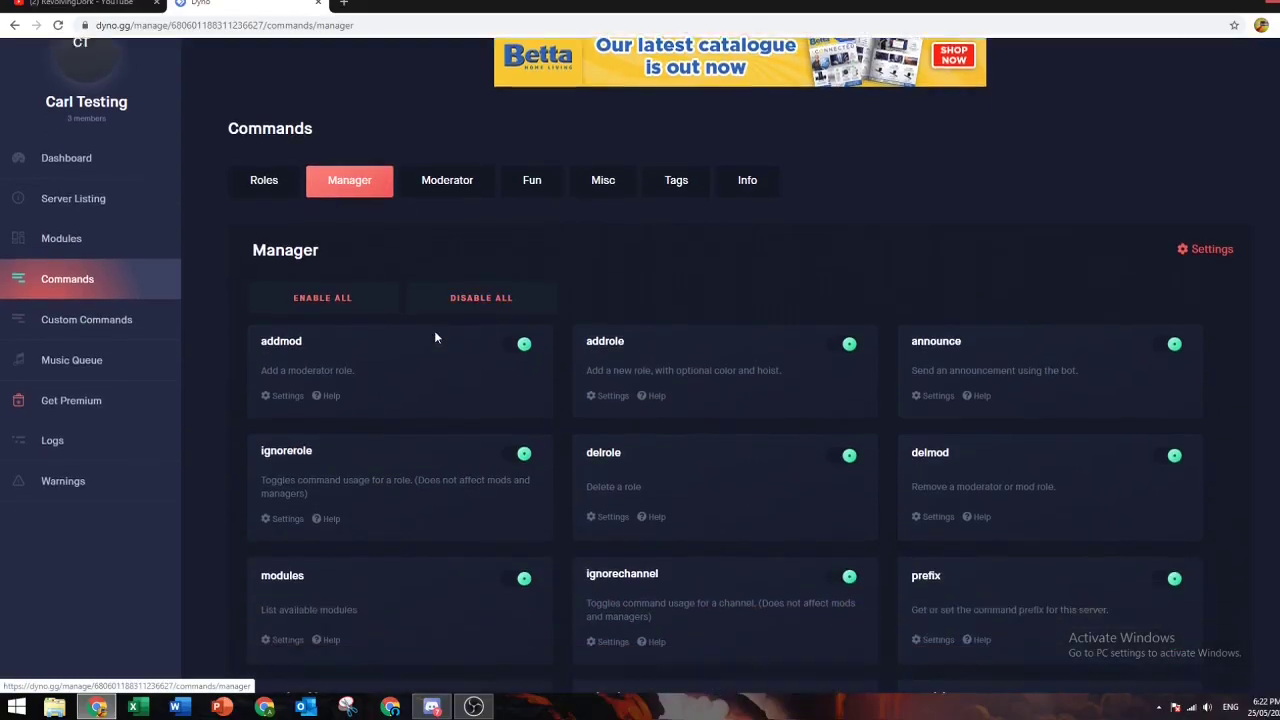
- Inspect the additional permissions for Manager commands without changing them, and look through the list of Manager commands
click(1203, 202)
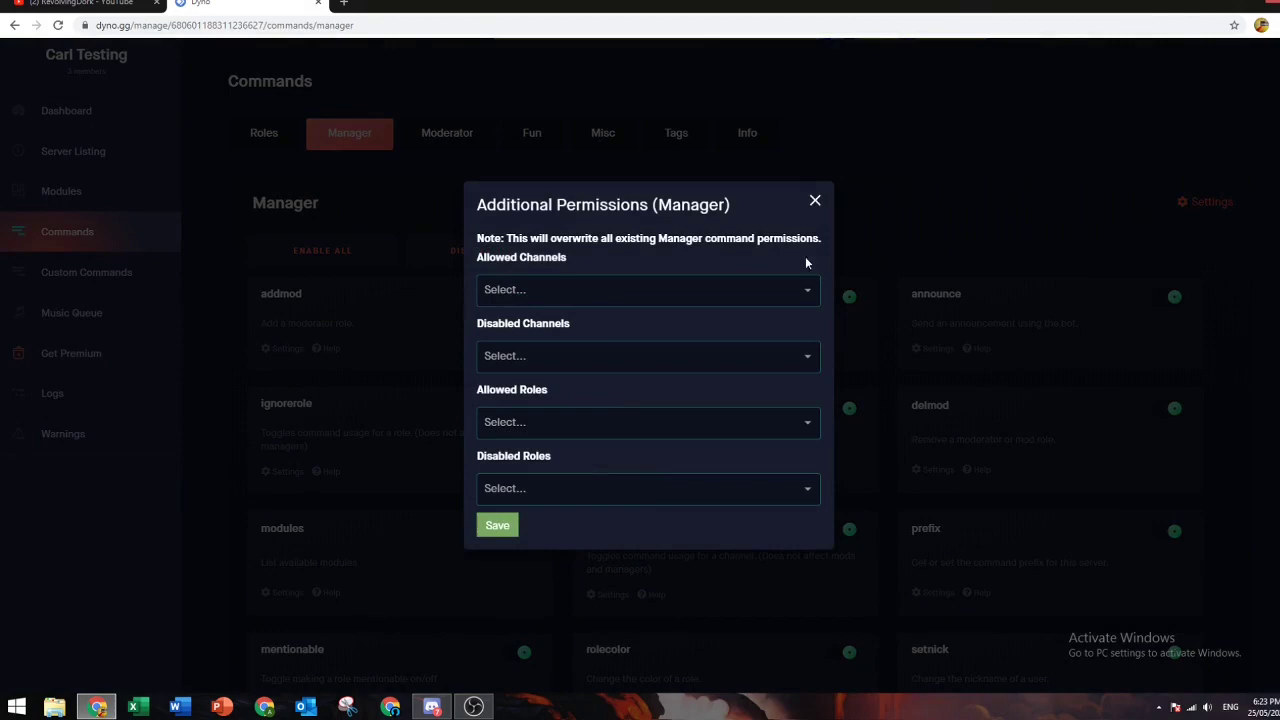
click(814, 202)
scroll(480, 400, down, 1)
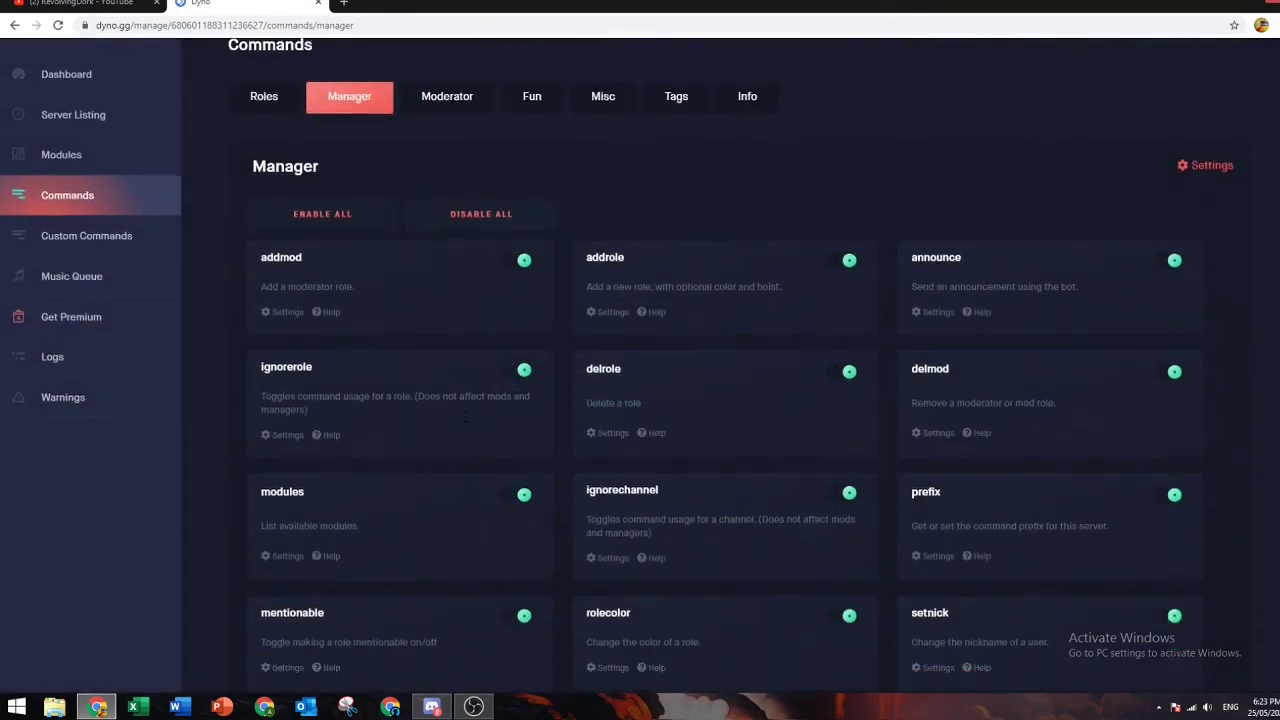
scroll(442, 560, down, 3)
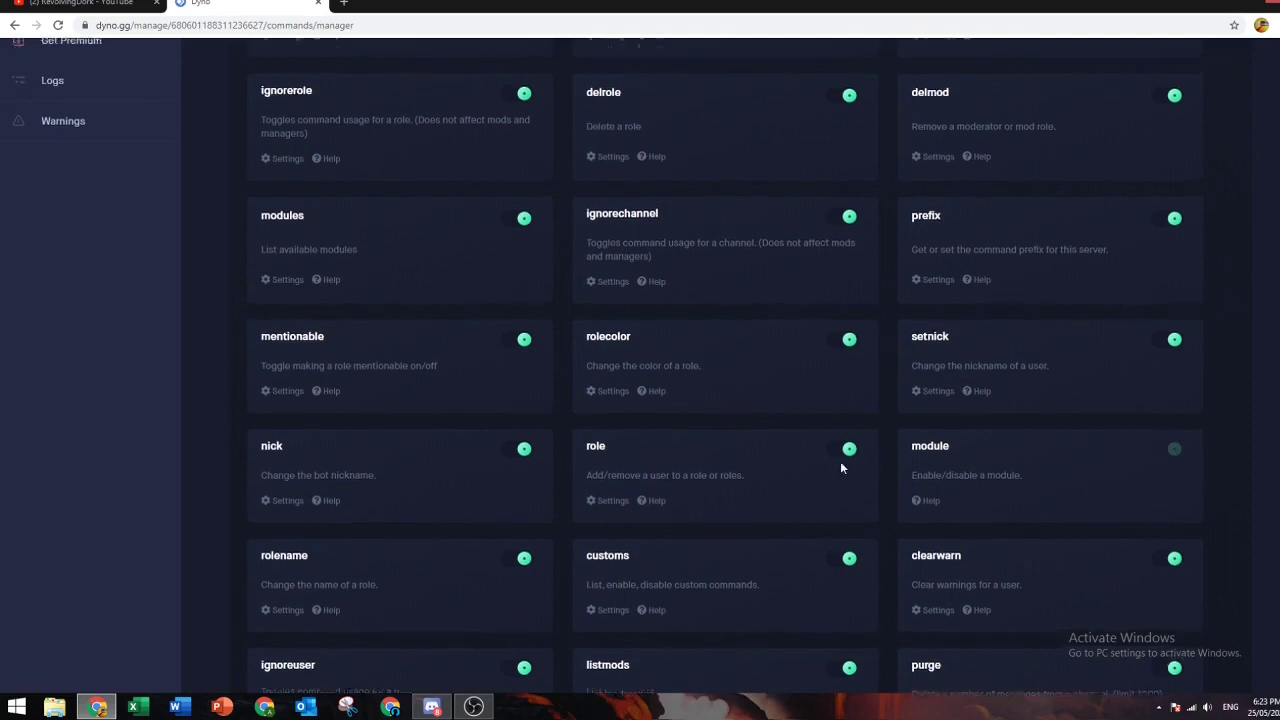
scroll(637, 316, up, 5)
- Look through the Moderator commands and revisit the Manager and Roles command categories
click(445, 271)
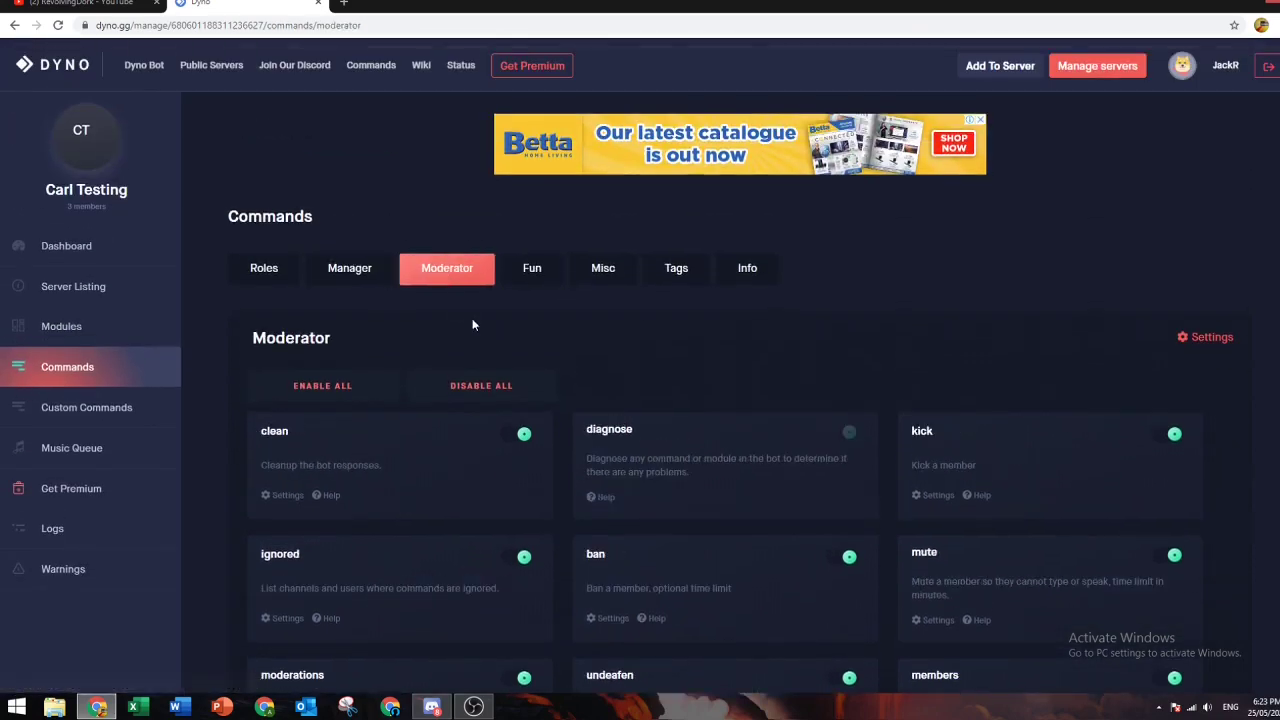
scroll(871, 573, down, 8)
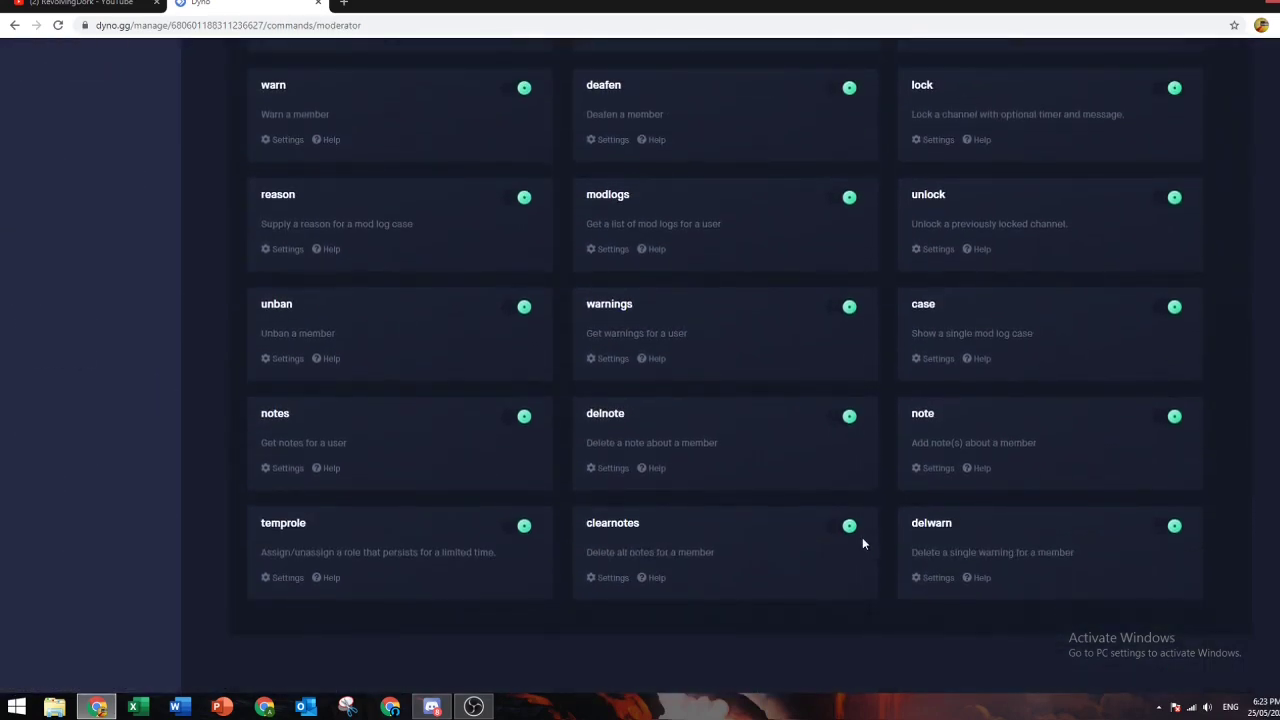
scroll(862, 537, up, 8)
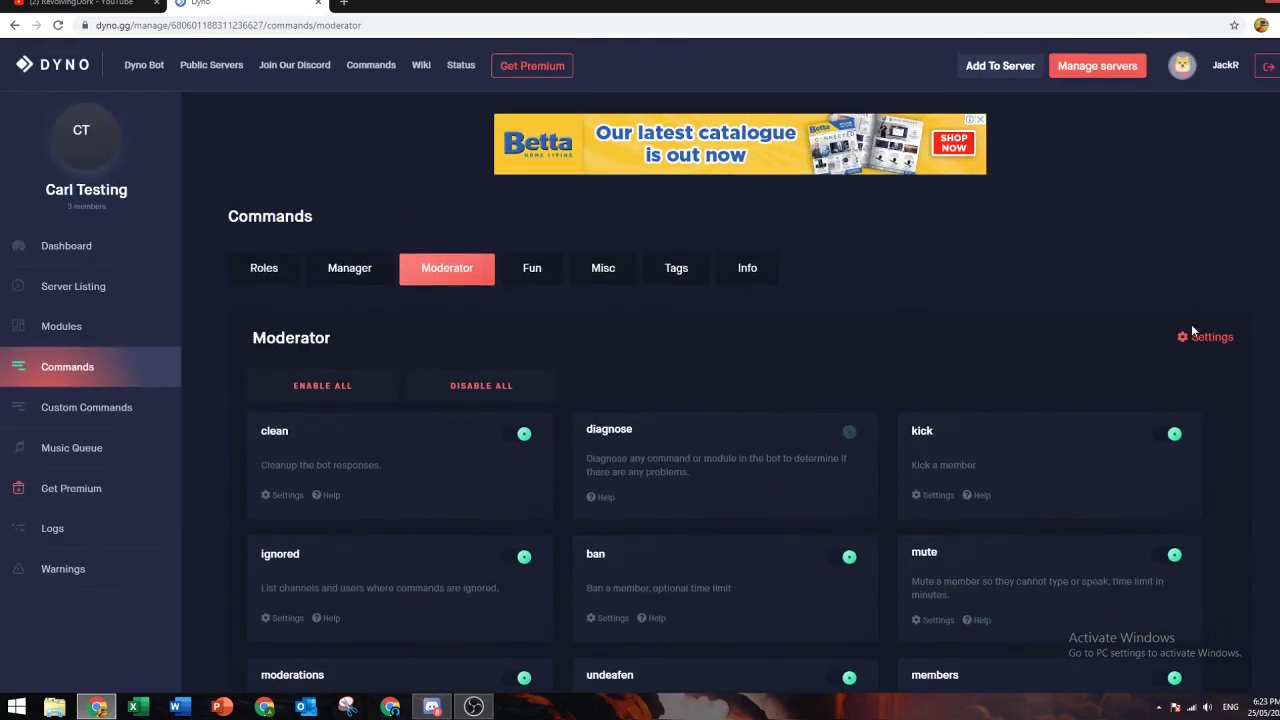
click(349, 268)
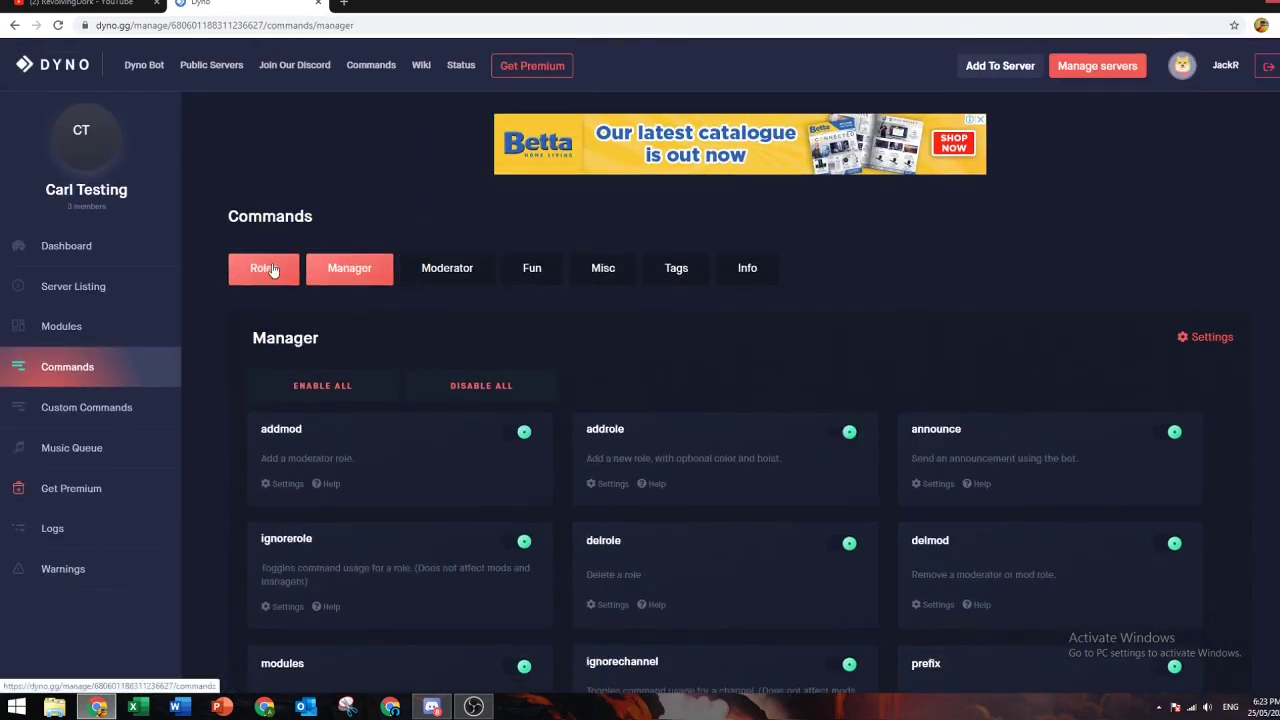
click(268, 270)
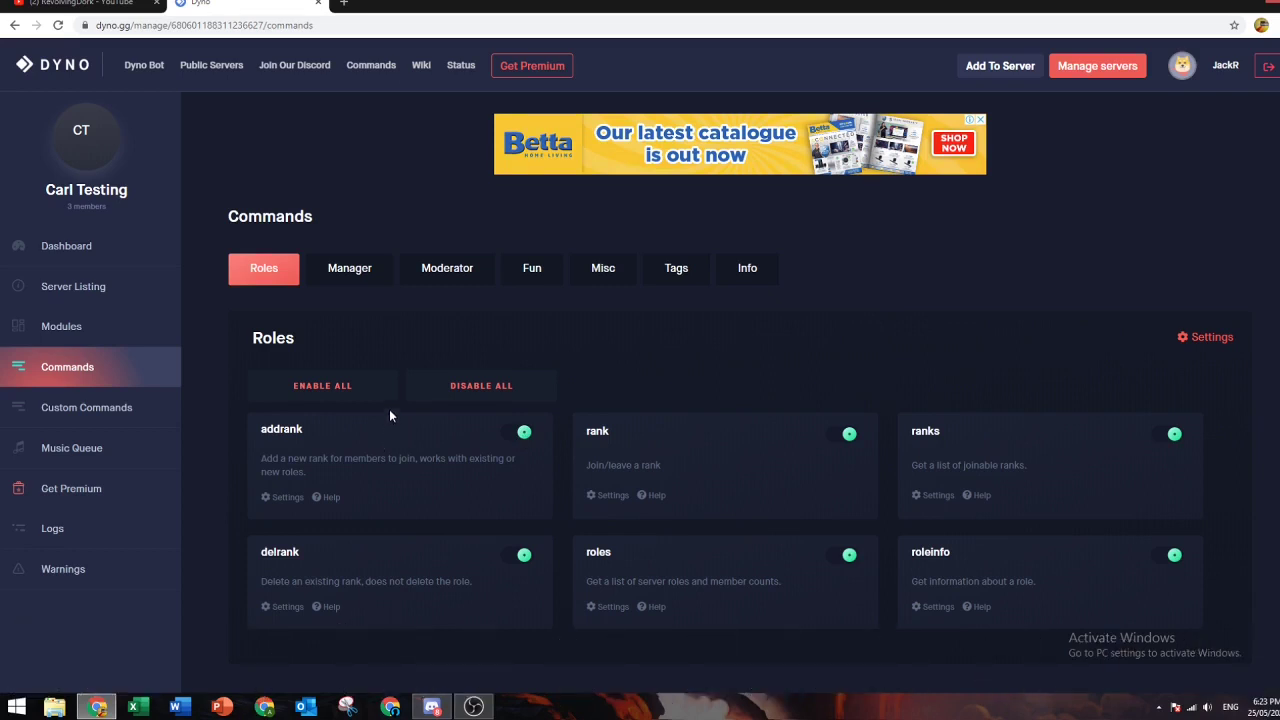
- Browse the Fun commands and open the Misc command category
click(366, 272)
click(447, 262)
click(520, 270)
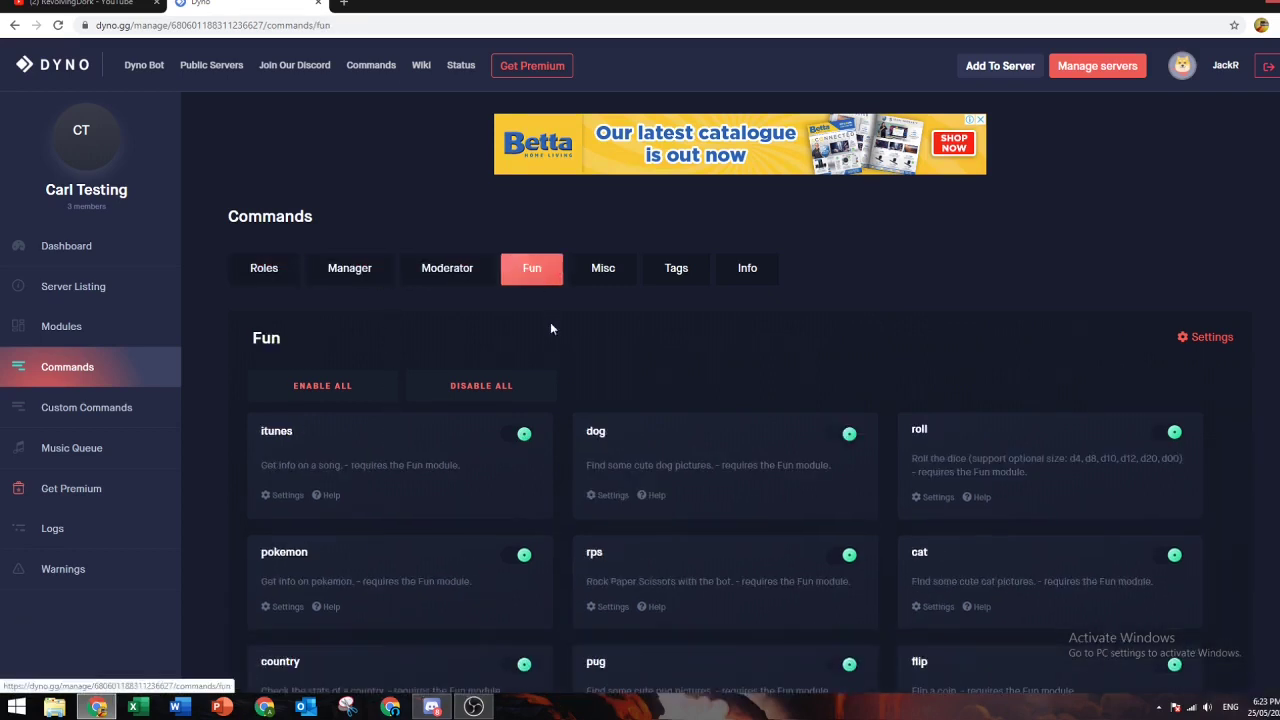
scroll(718, 515, down, 1)
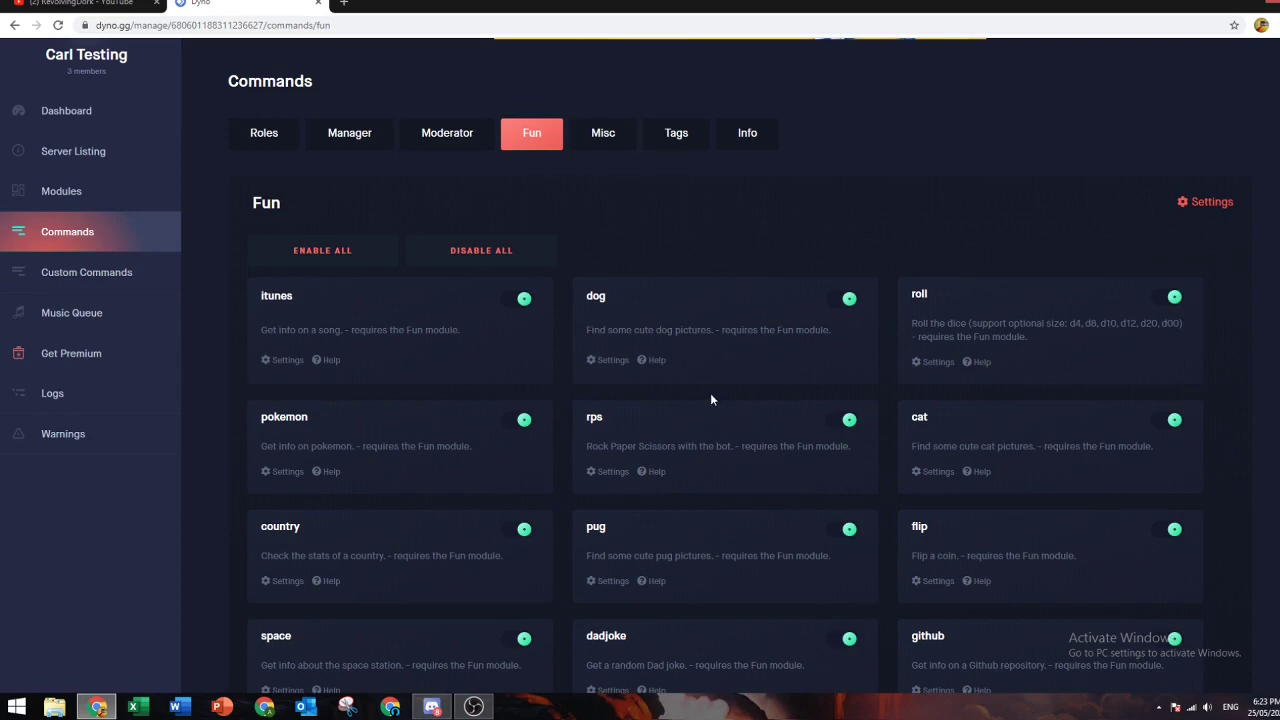
scroll(700, 520, down, 2)
scroll(650, 540, up, 3)
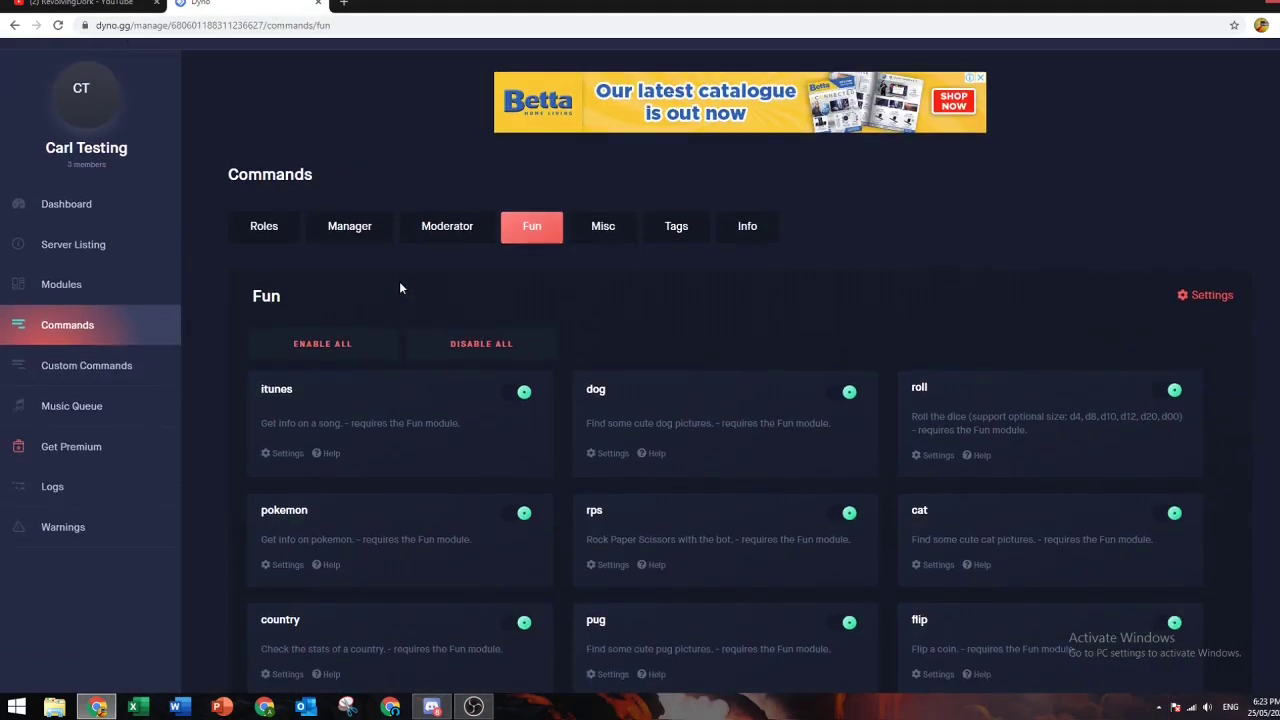
click(603, 226)
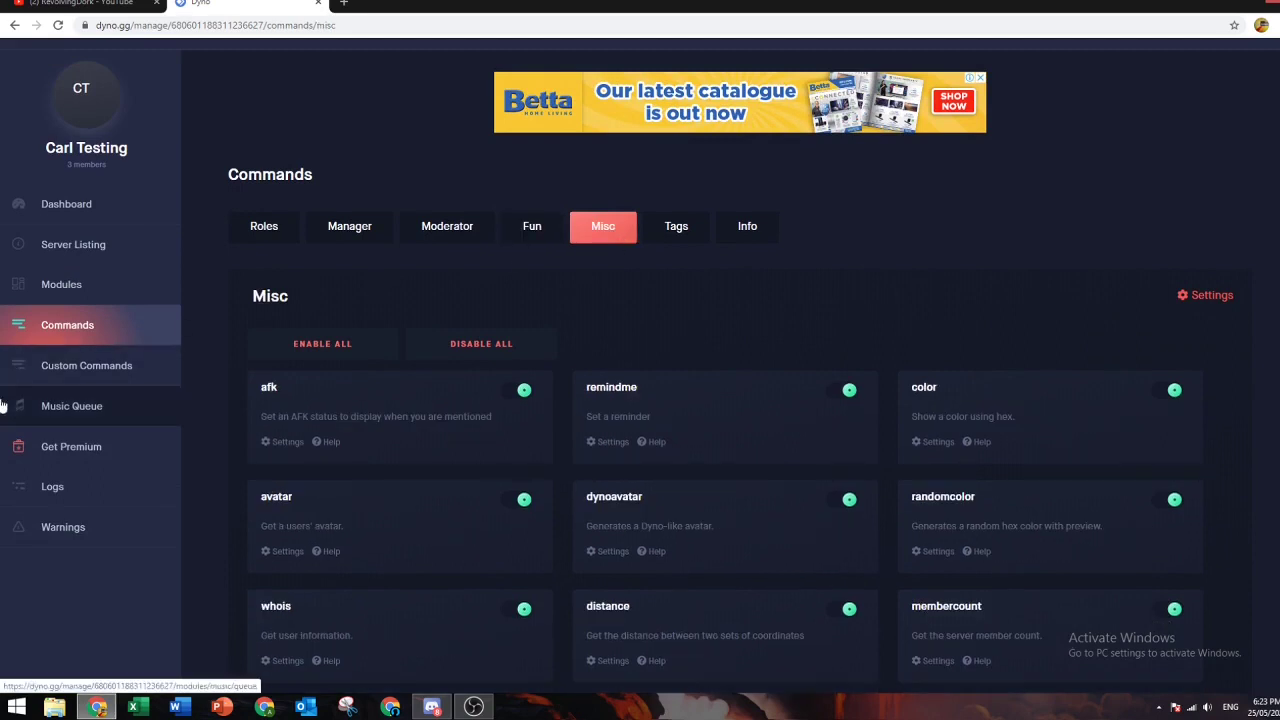
- Look over the Custom Commands page, the modules list and the Roles commands, finishing on Custom Commands
click(86, 365)
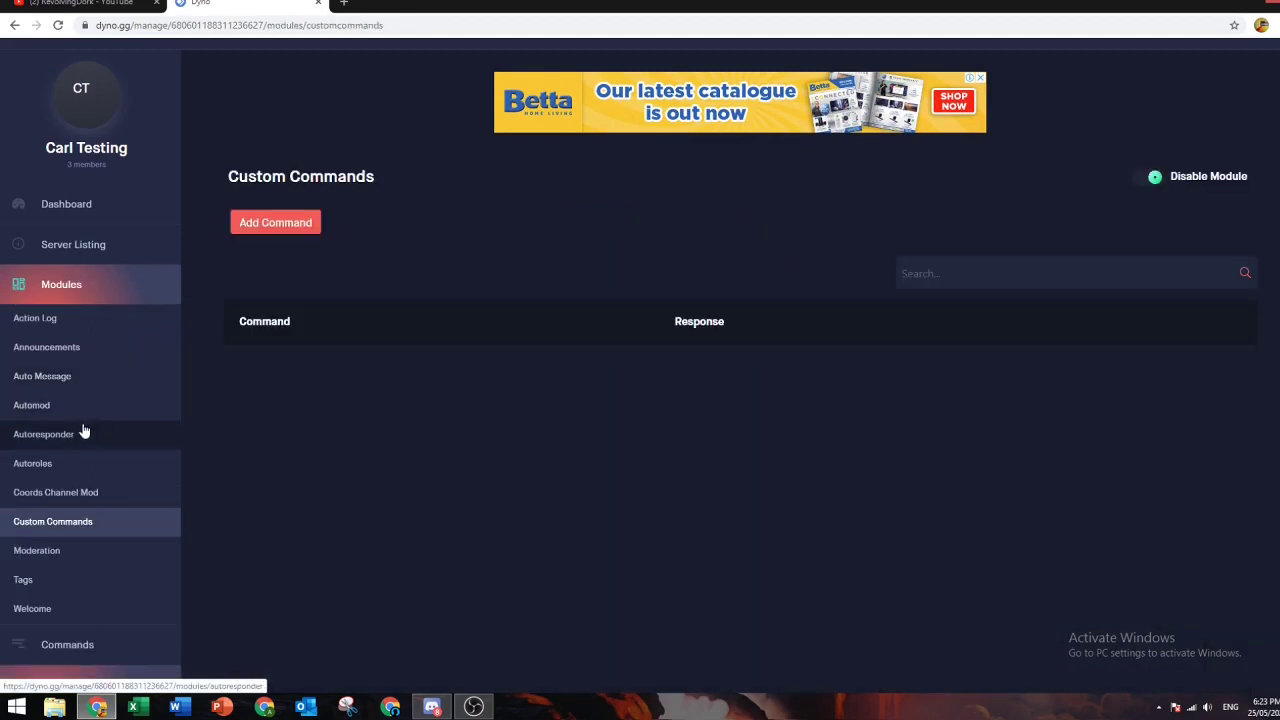
click(100, 284)
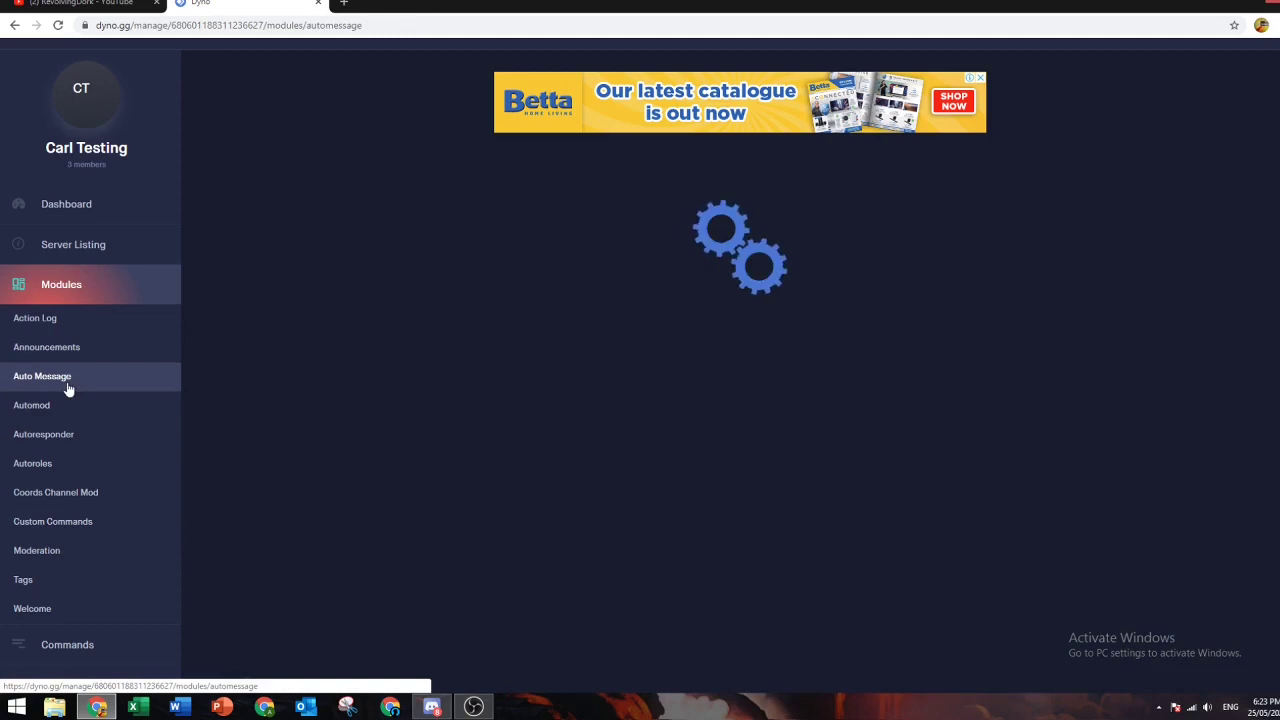
click(45, 250)
click(70, 324)
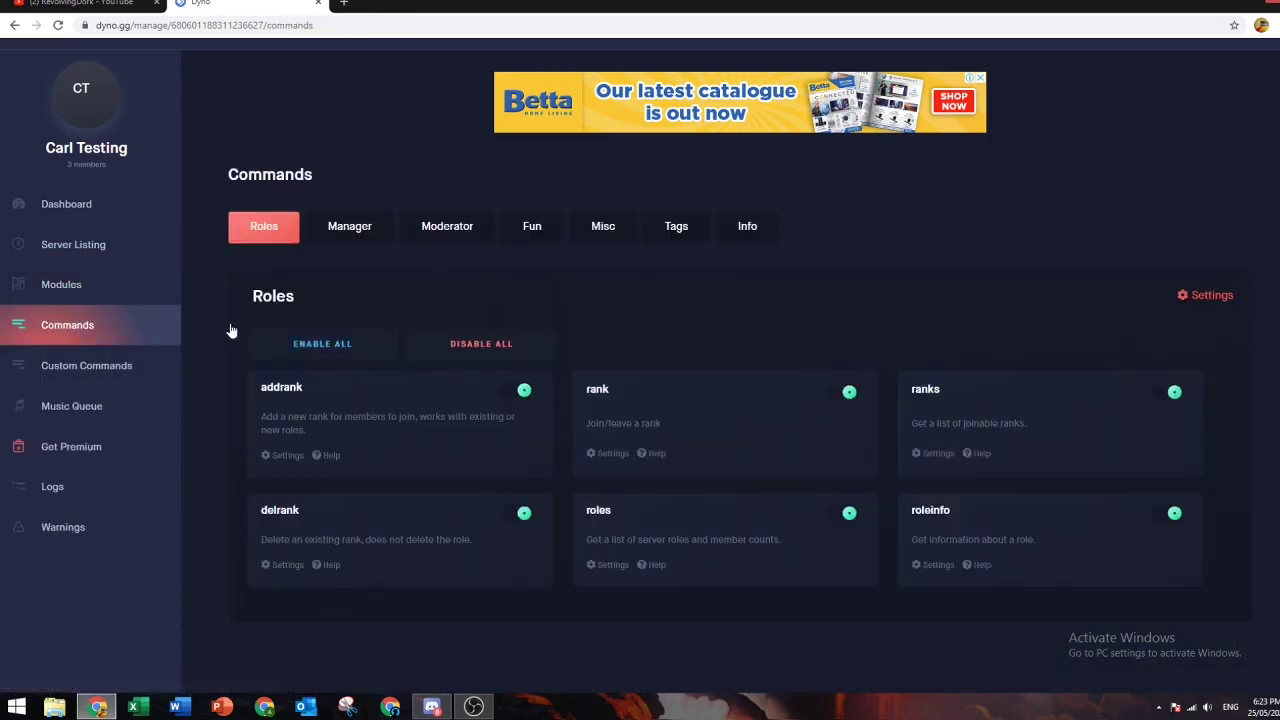
click(131, 370)
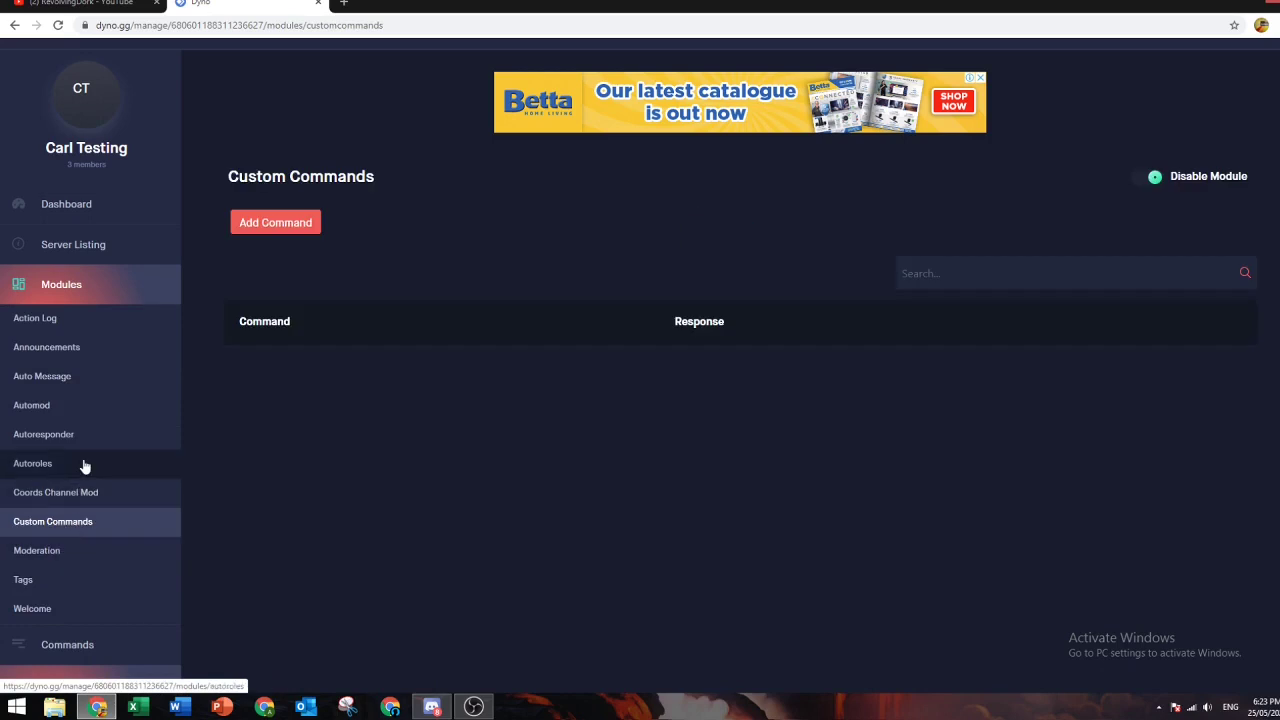
- Add an autorole in the Autoroles module that gives the "people" role with a delay of 0 minutes
click(32, 464)
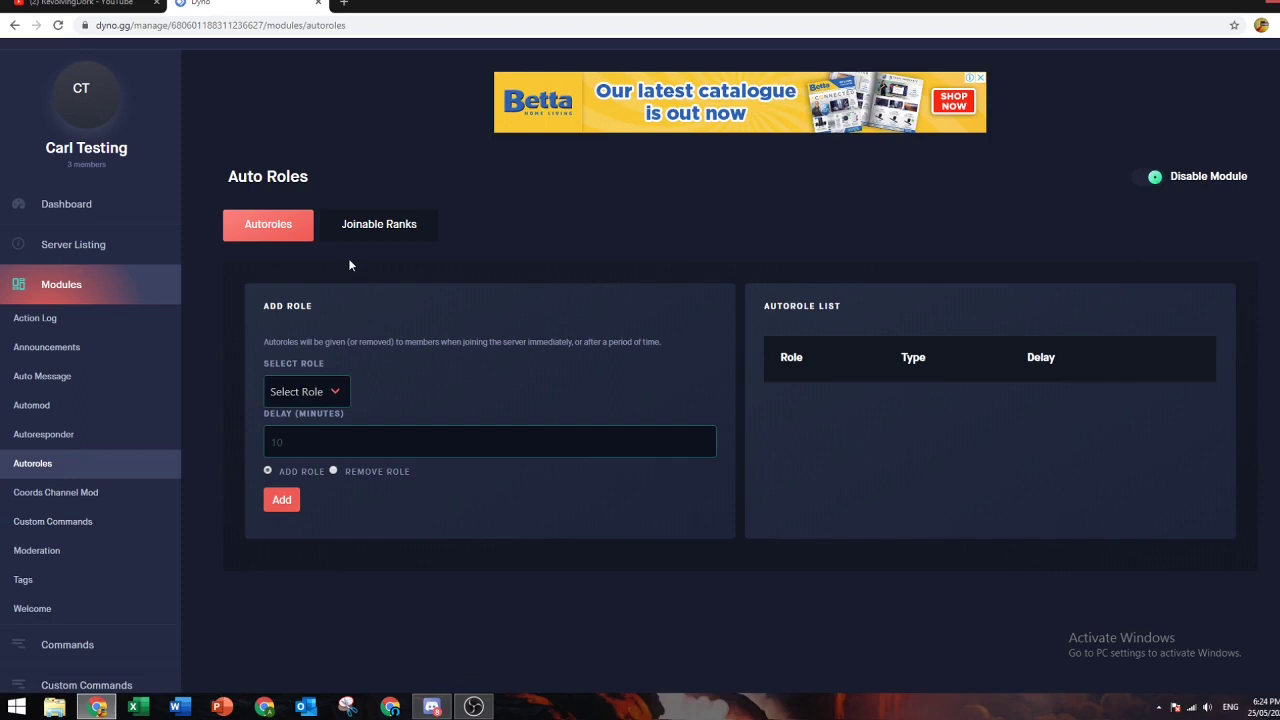
click(312, 391)
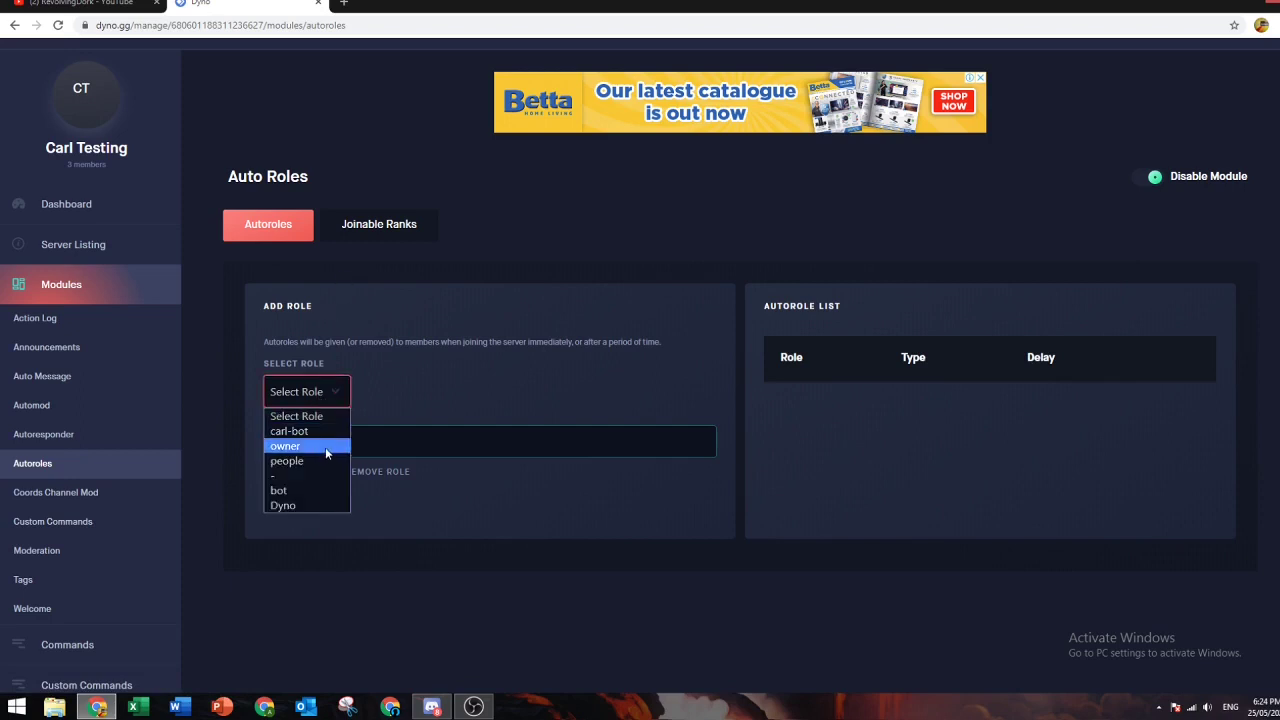
click(305, 462)
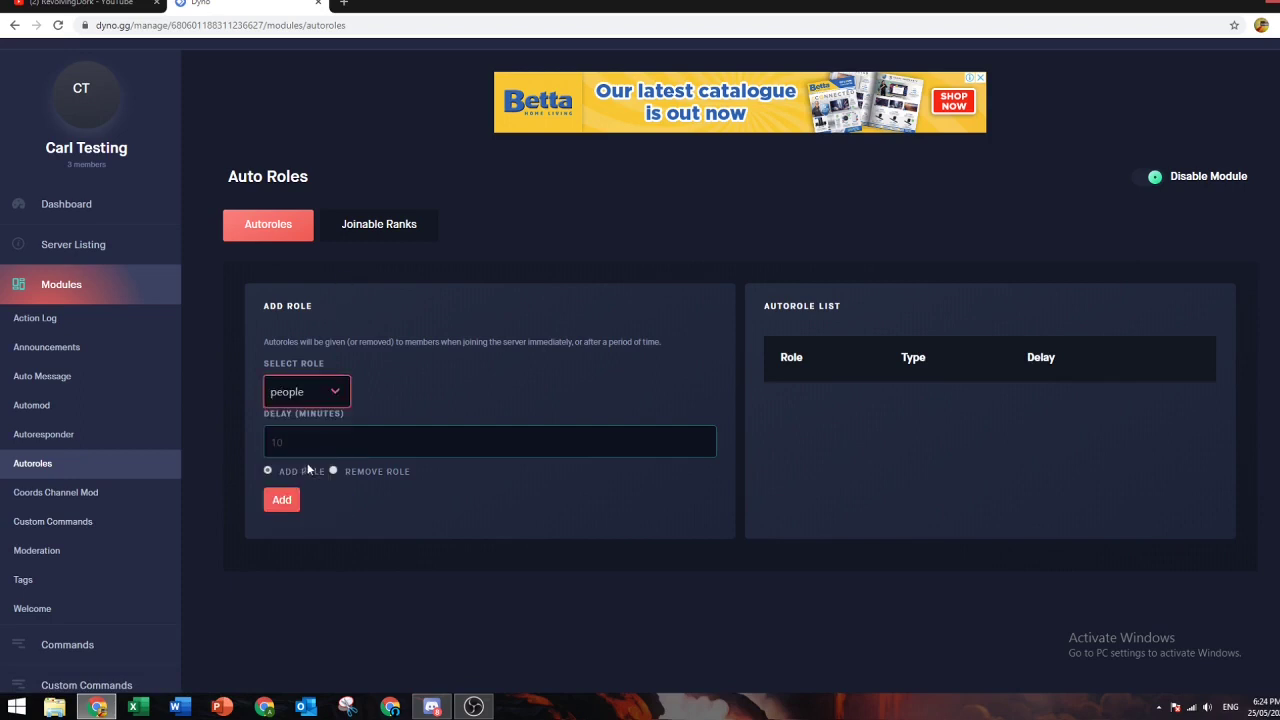
click(305, 442)
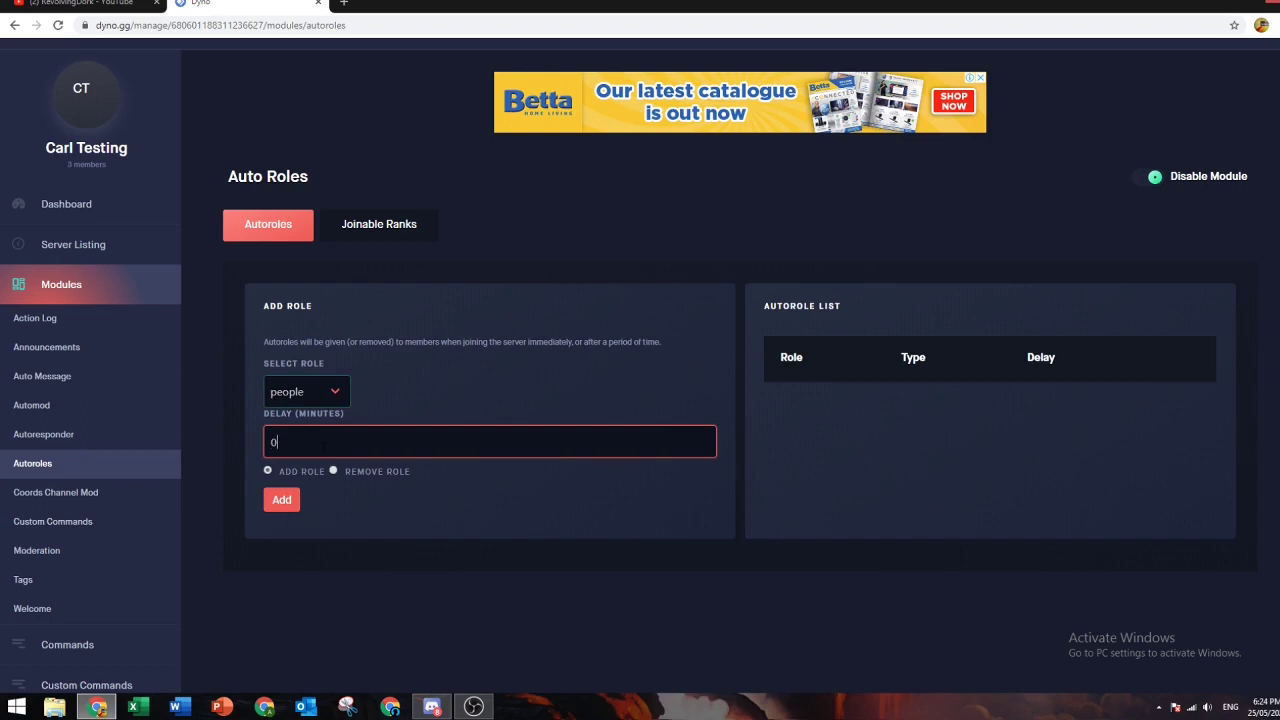
click(282, 499)
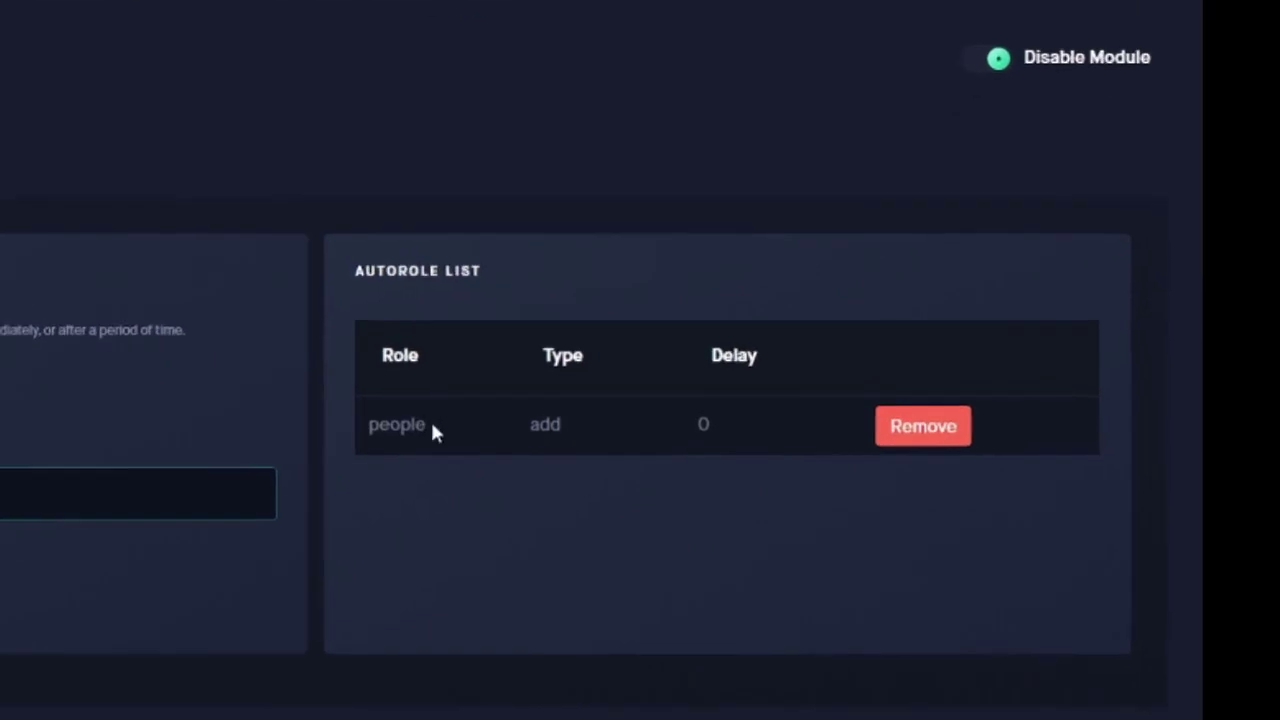
drag(811, 401, 622, 473)
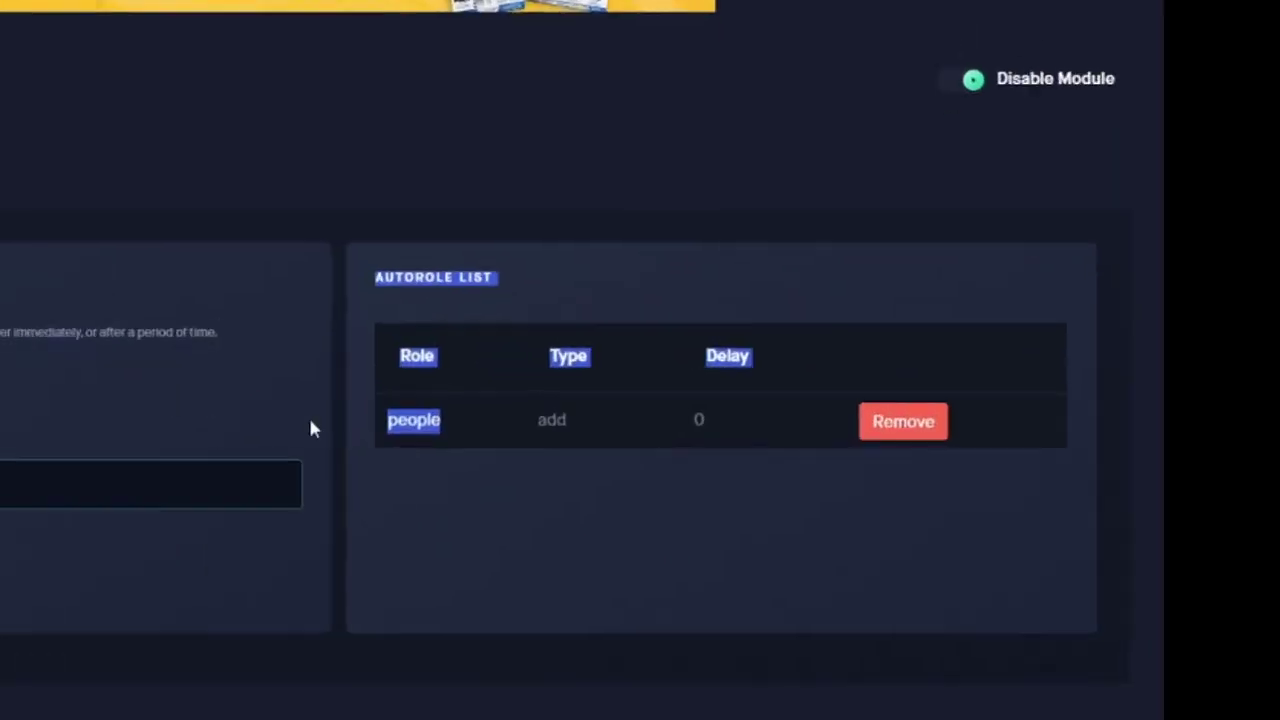
- Add an Autoresponder message response for the command "hi" that replies "Hello there! How's it going? Welcome to this server!"
click(58, 432)
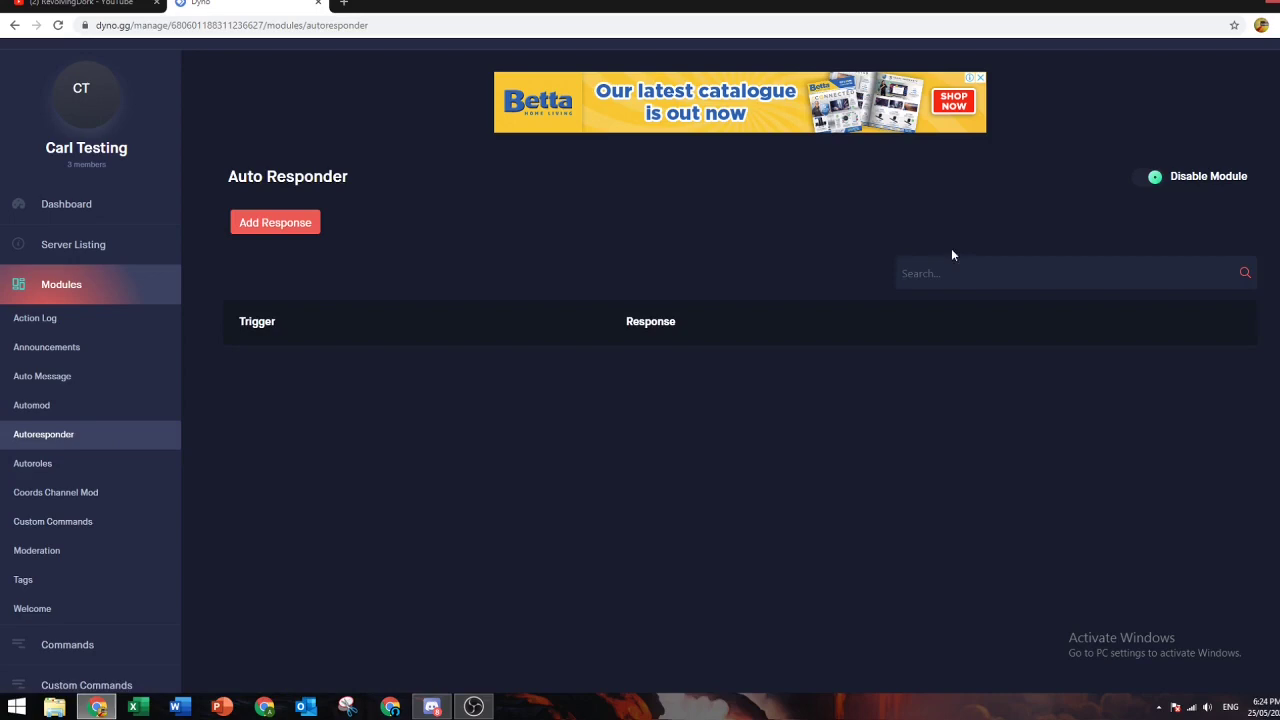
click(264, 221)
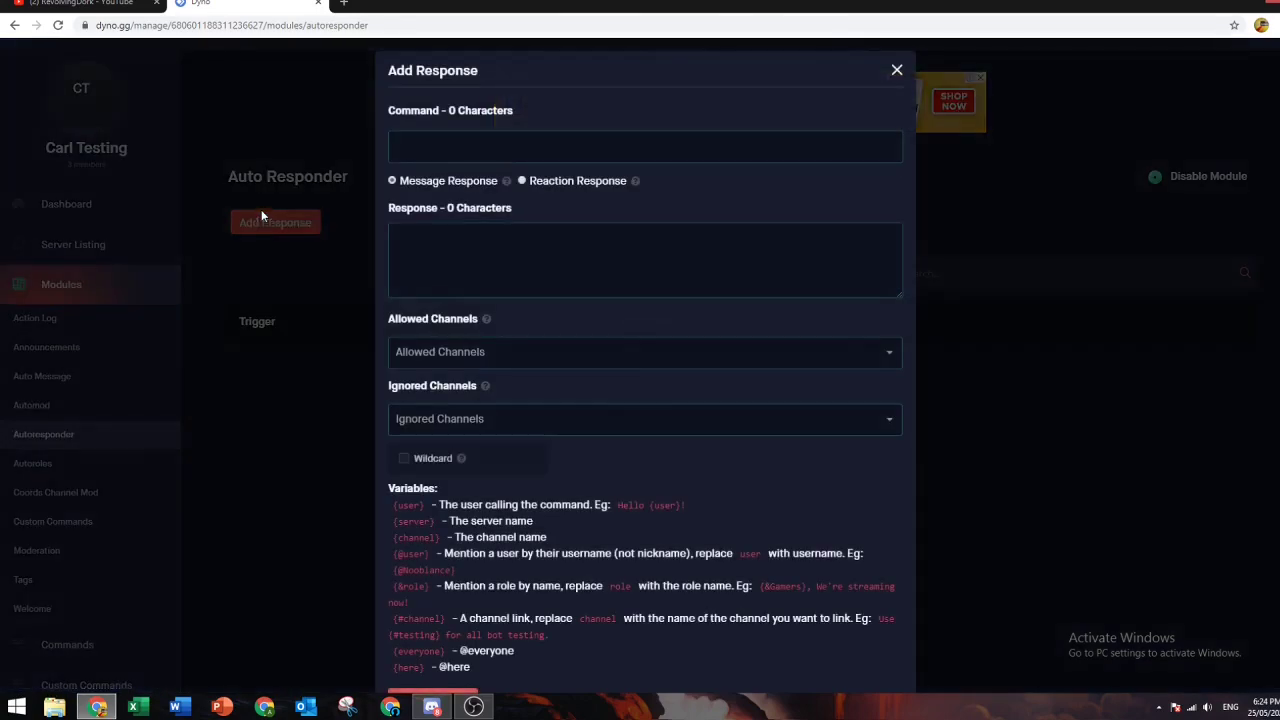
click(553, 146)
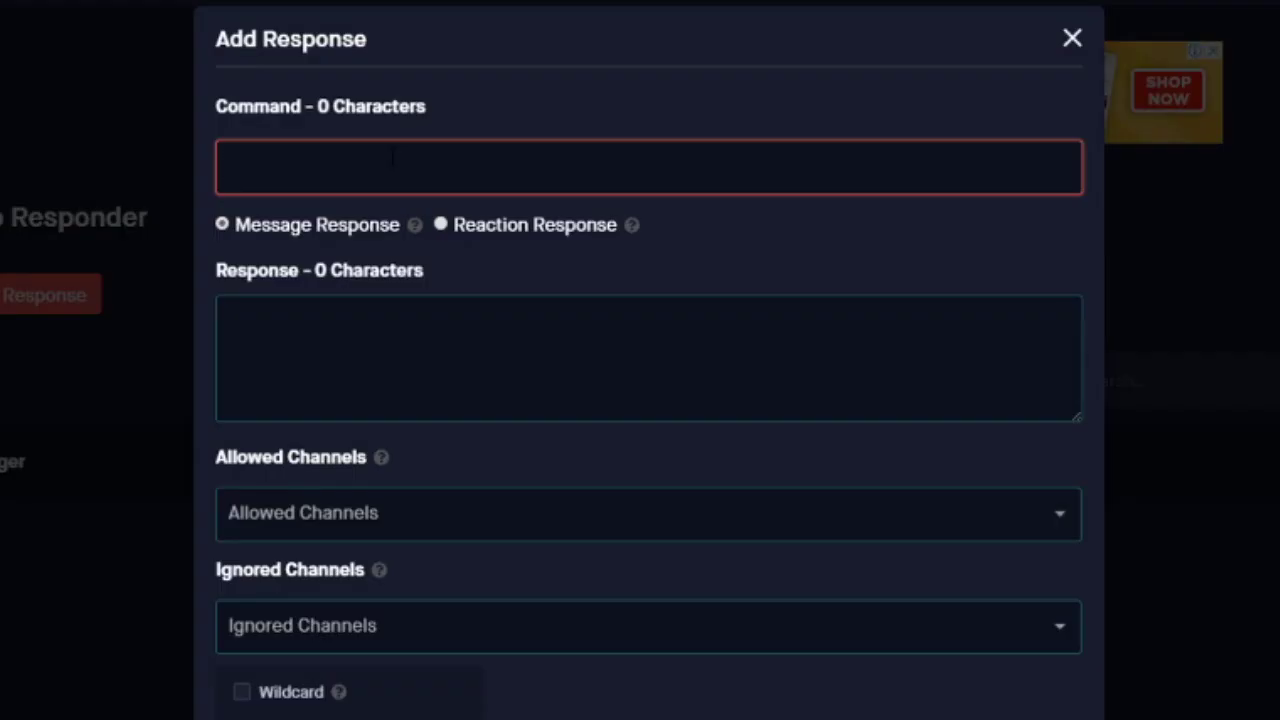
text(hi)
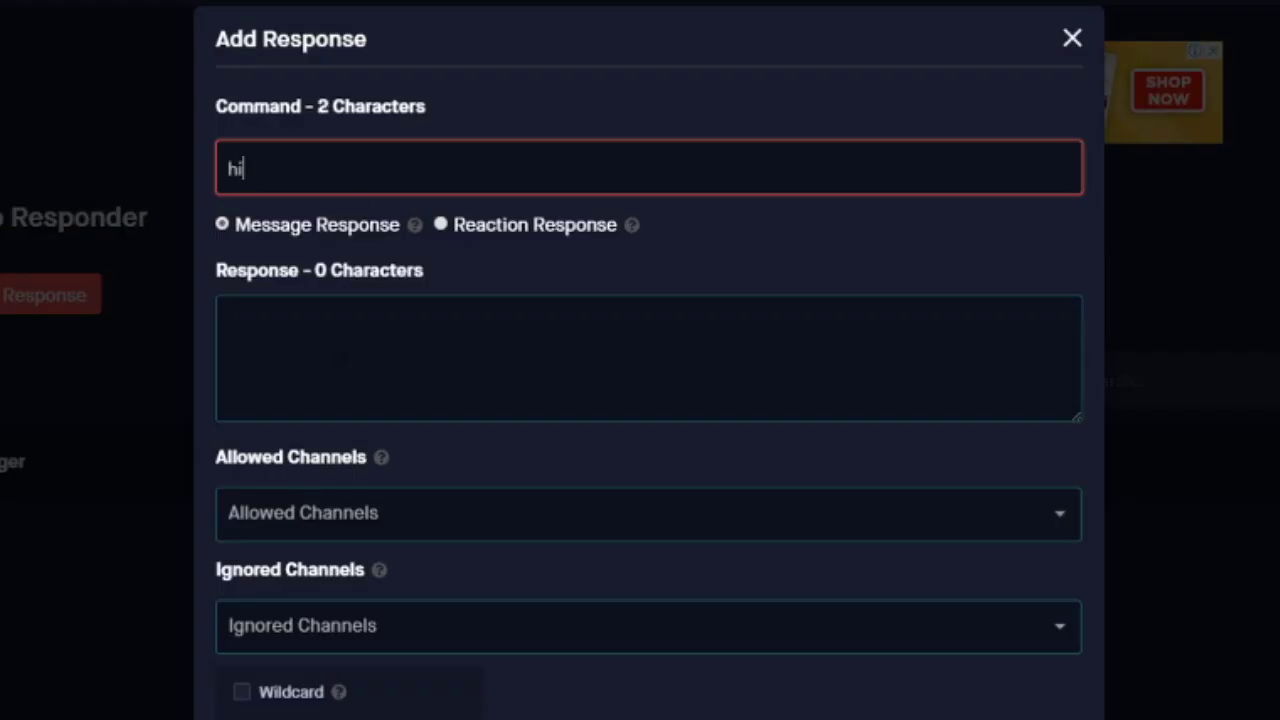
click(358, 332)
text(H)
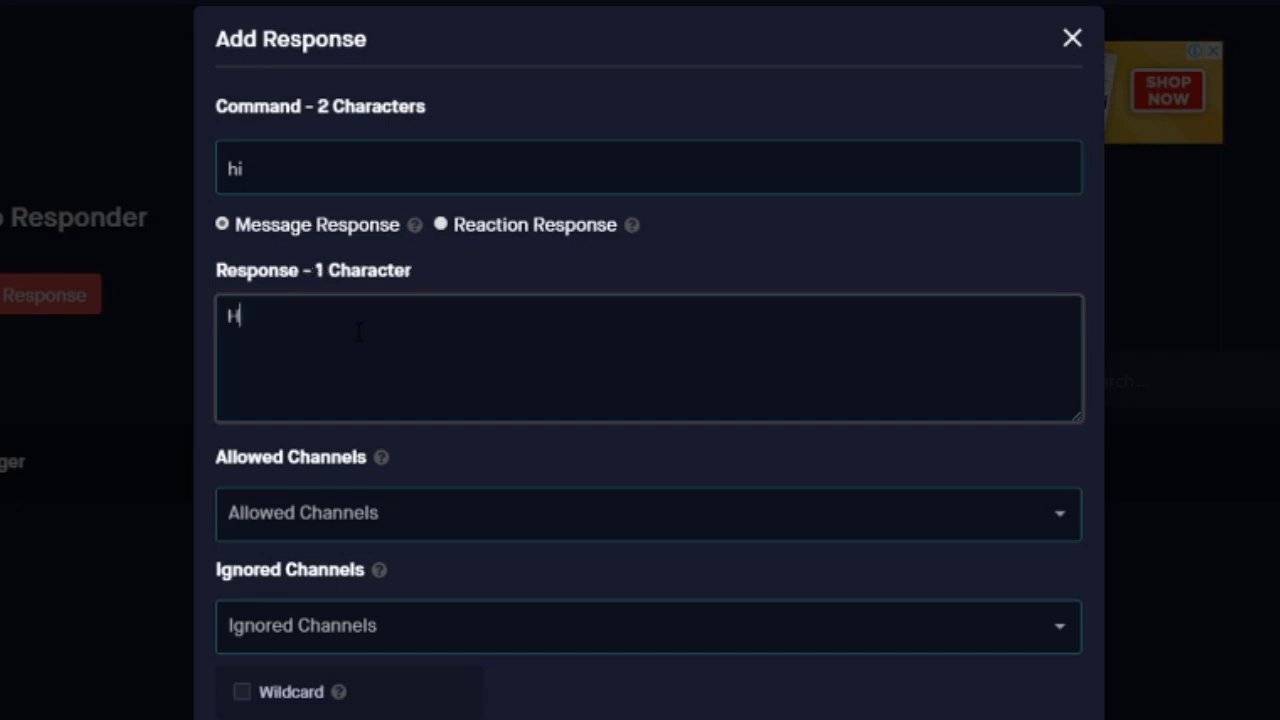
text(ello there! How)
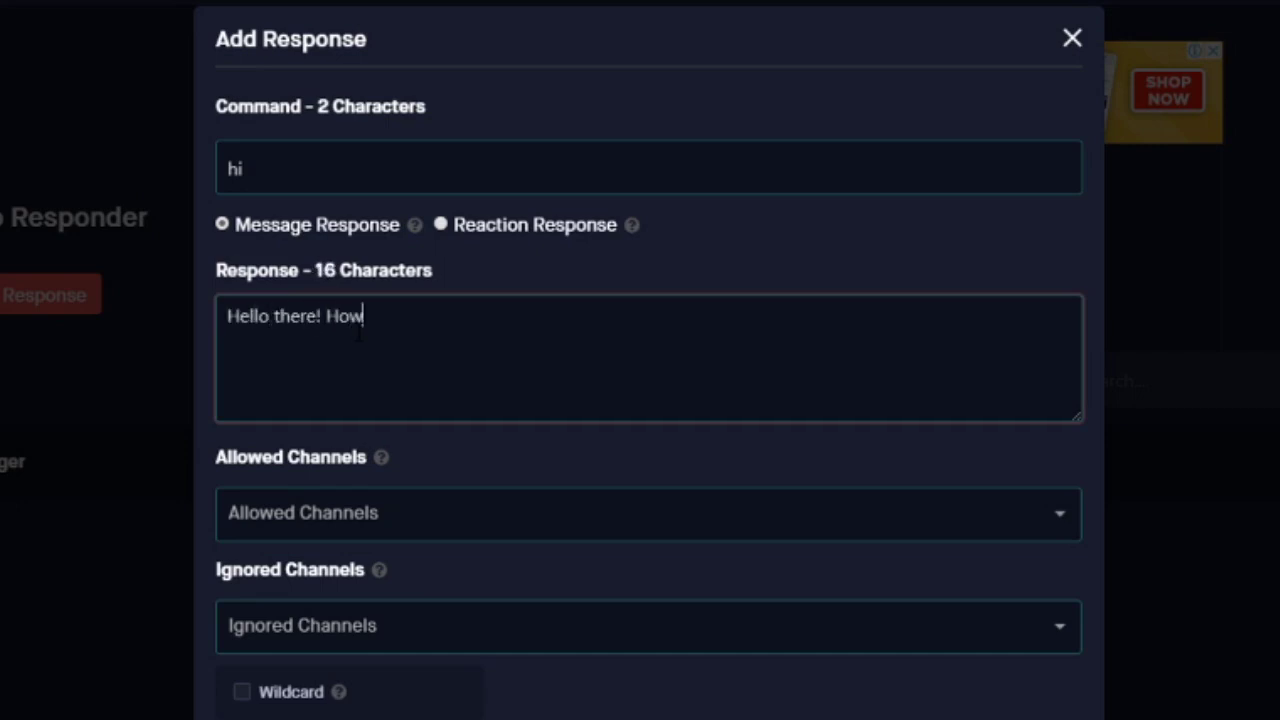
text('s it going? Welcome to this s)
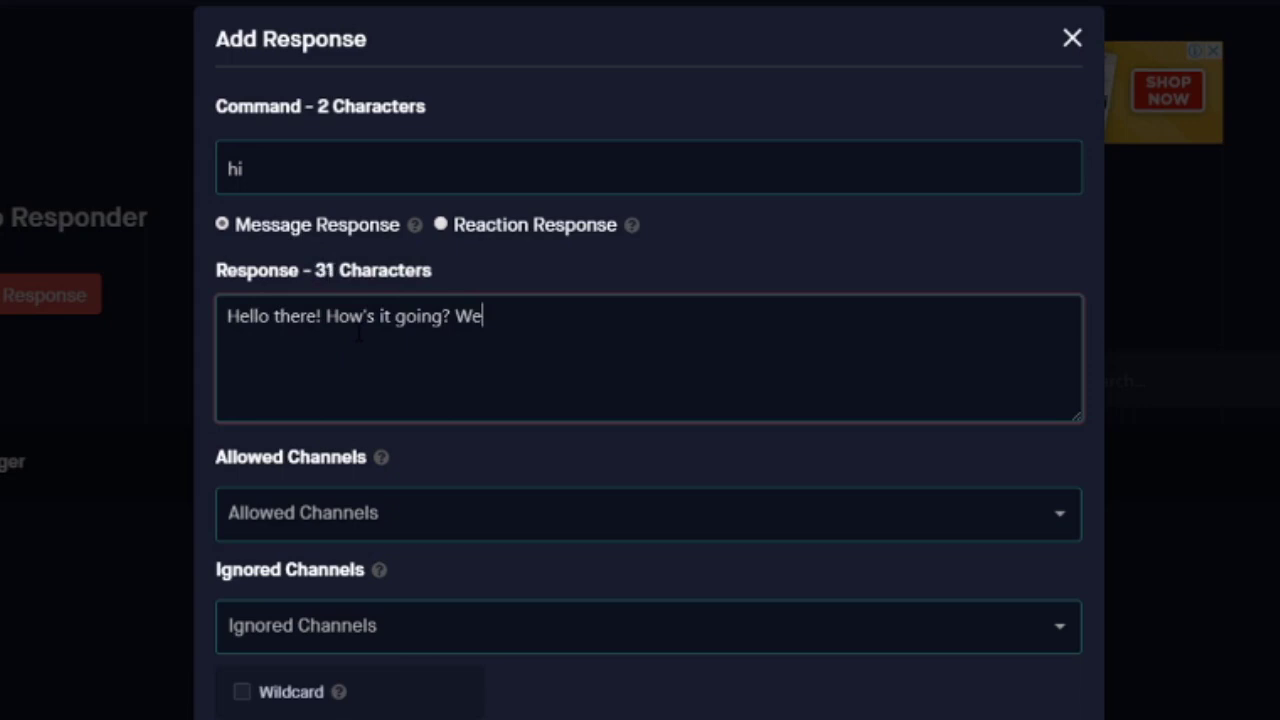
text(erver!)
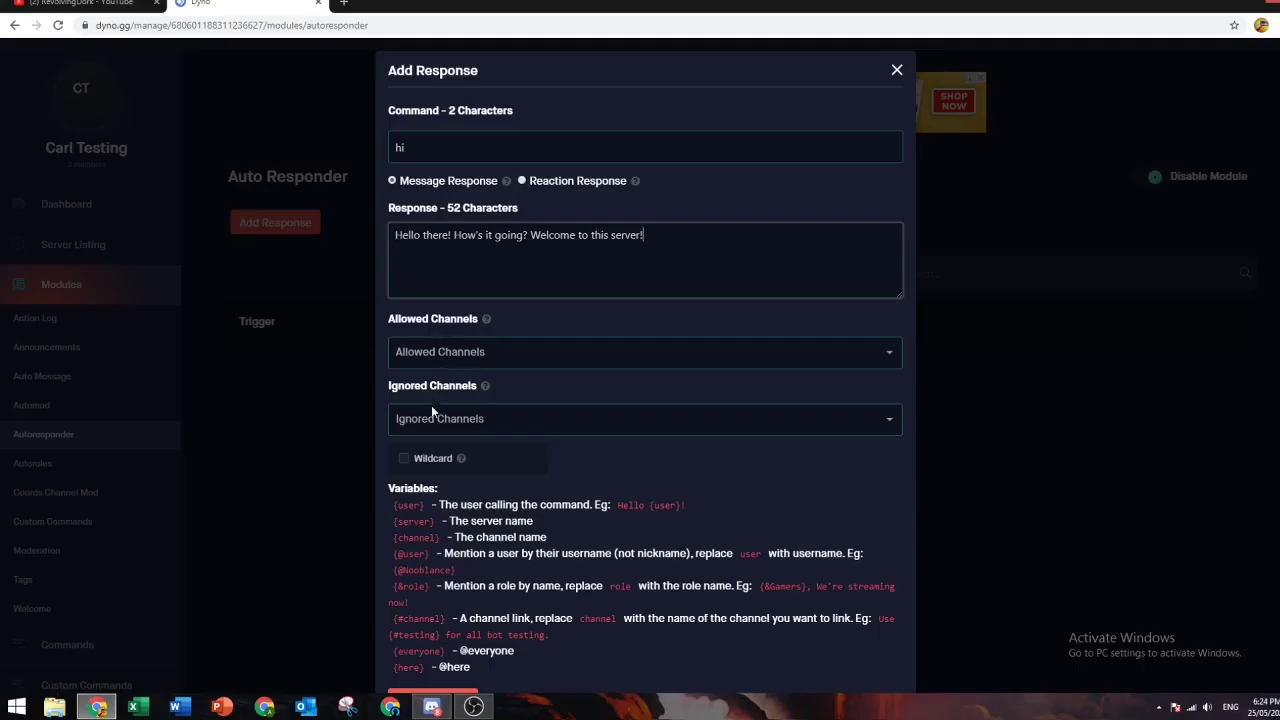
scroll(420, 455, down, 1)
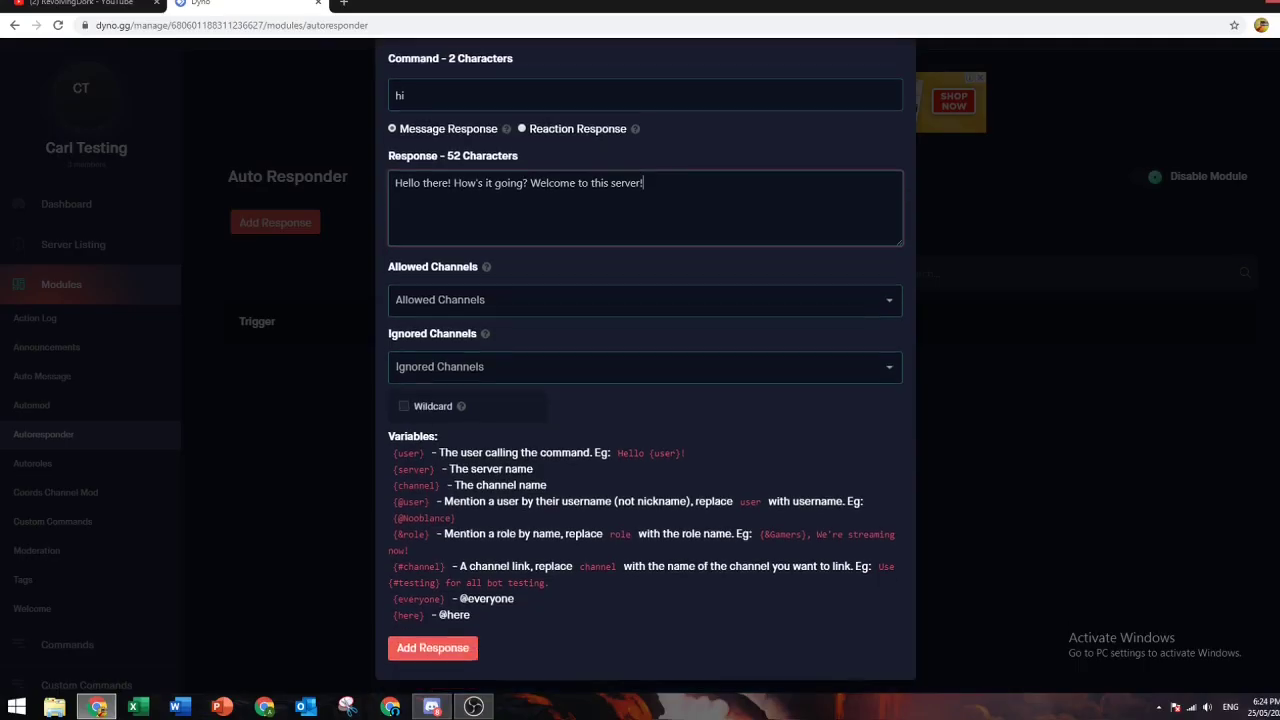
click(439, 651)
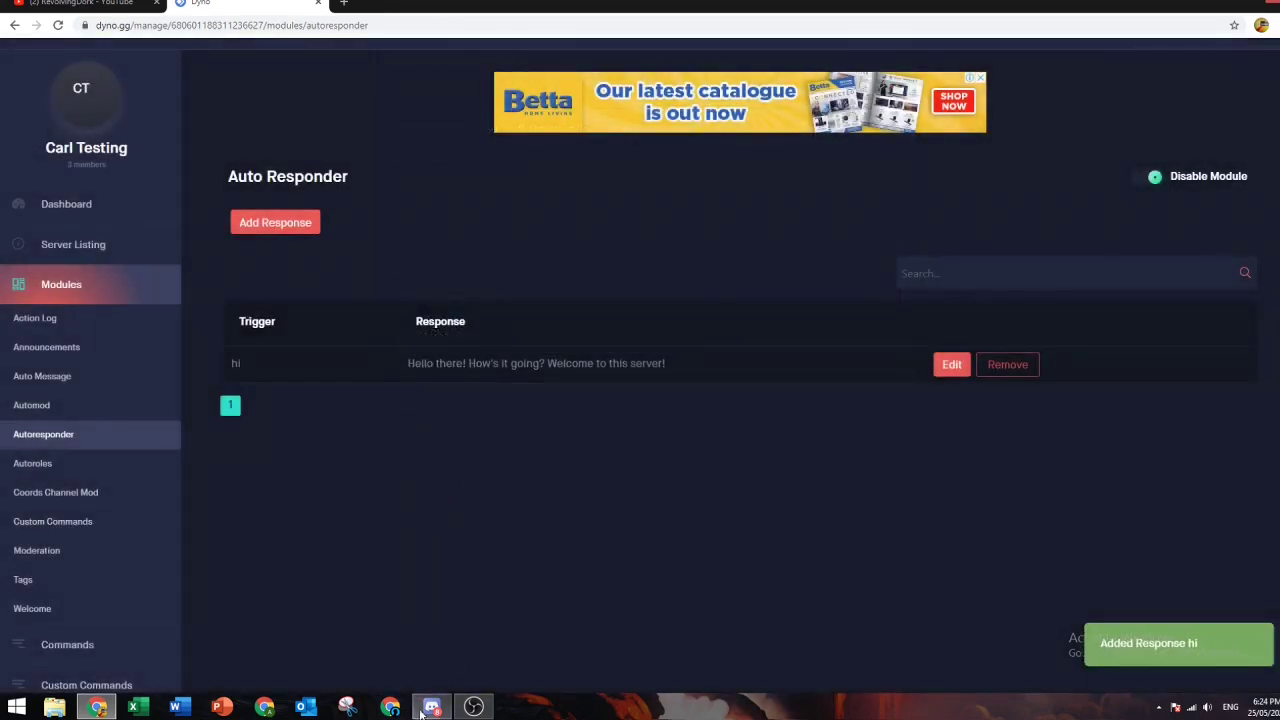
- Switch to Discord and send "hi" in the general channel to test the auto response
click(432, 707)
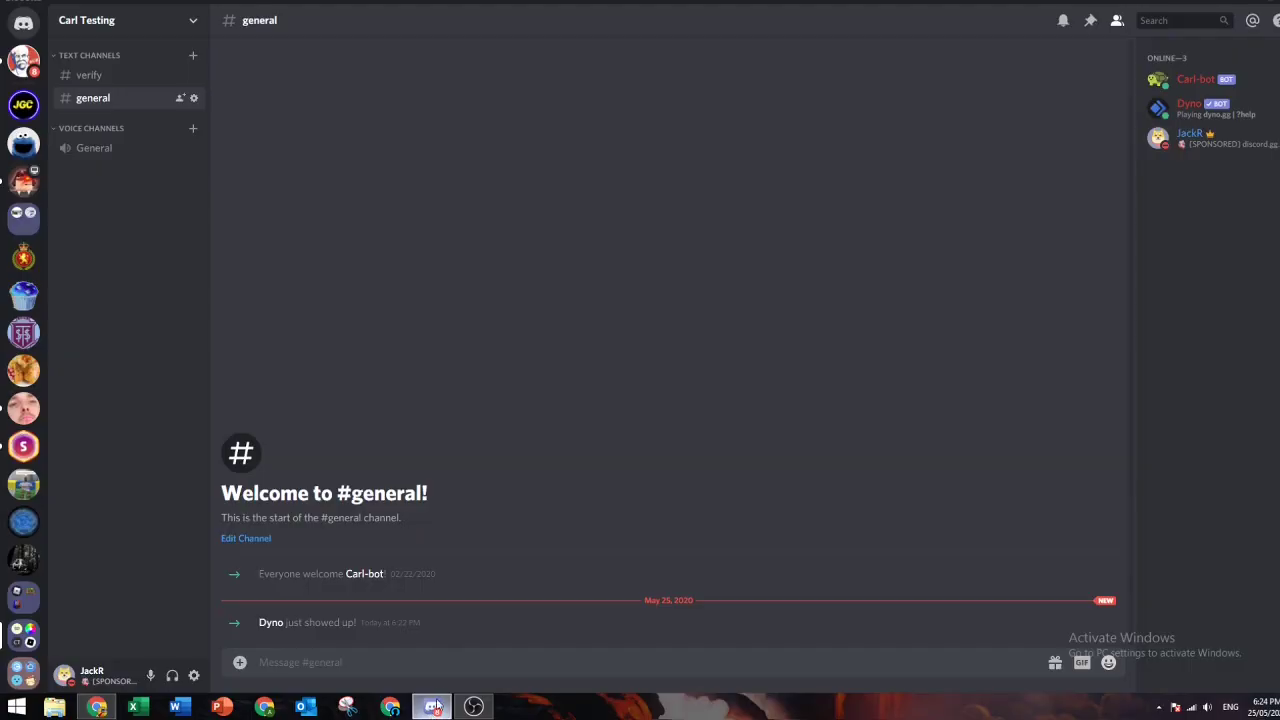
text(hi)
key(Return)
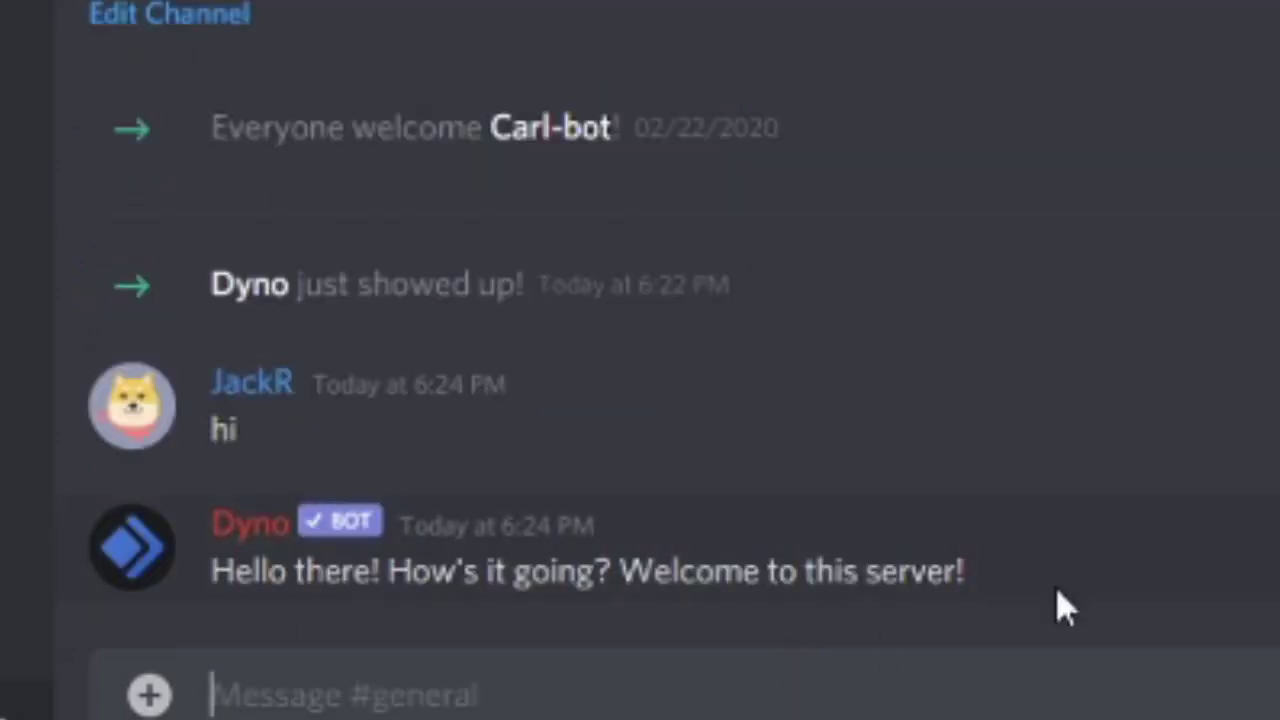
drag(1063, 607, 171, 586)
- Return to the Dyno dashboard and set the Automod filter for Discord invites to Delete, Warn and Auto Mute
key(alt+Tab)
click(69, 405)
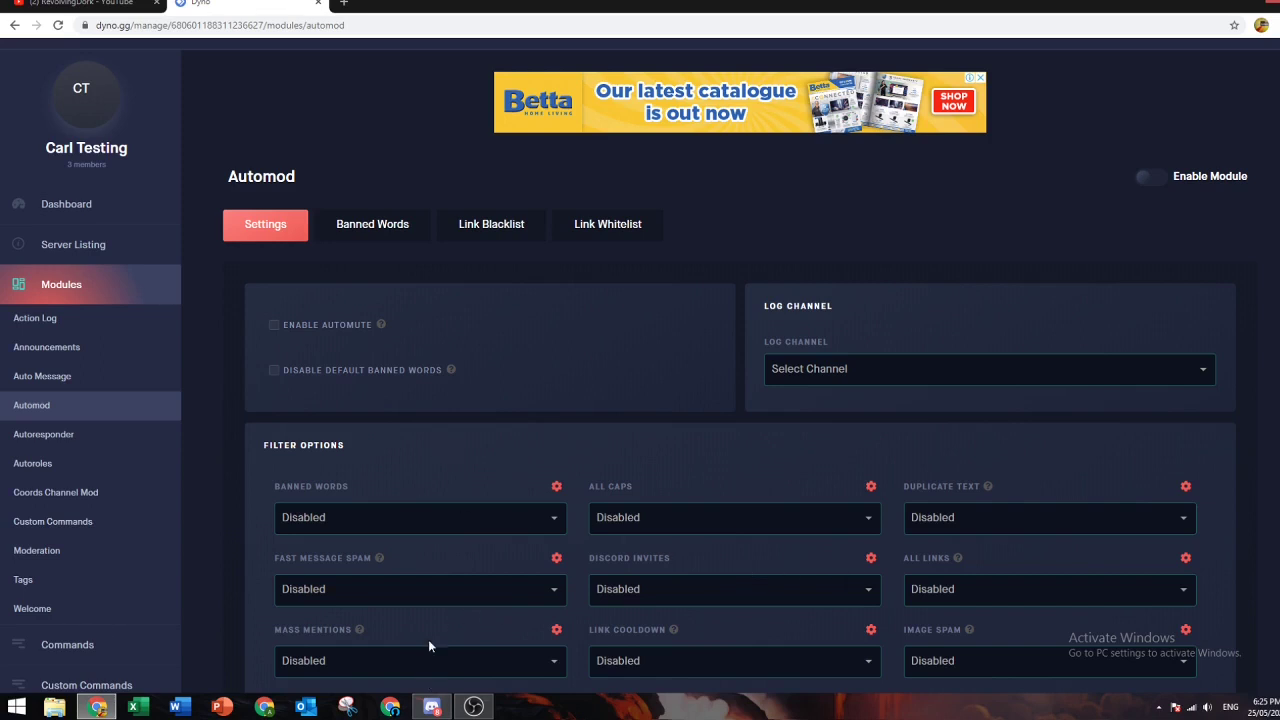
scroll(457, 514, down, 1)
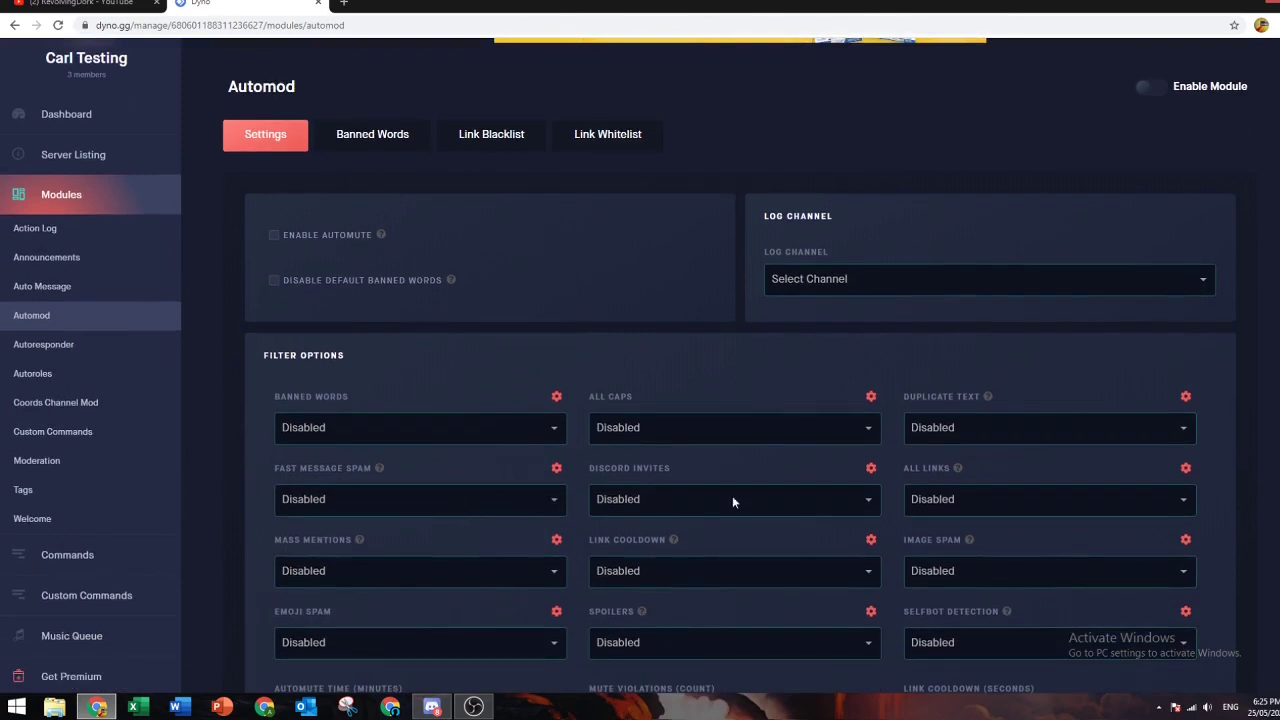
scroll(577, 567, down, 1)
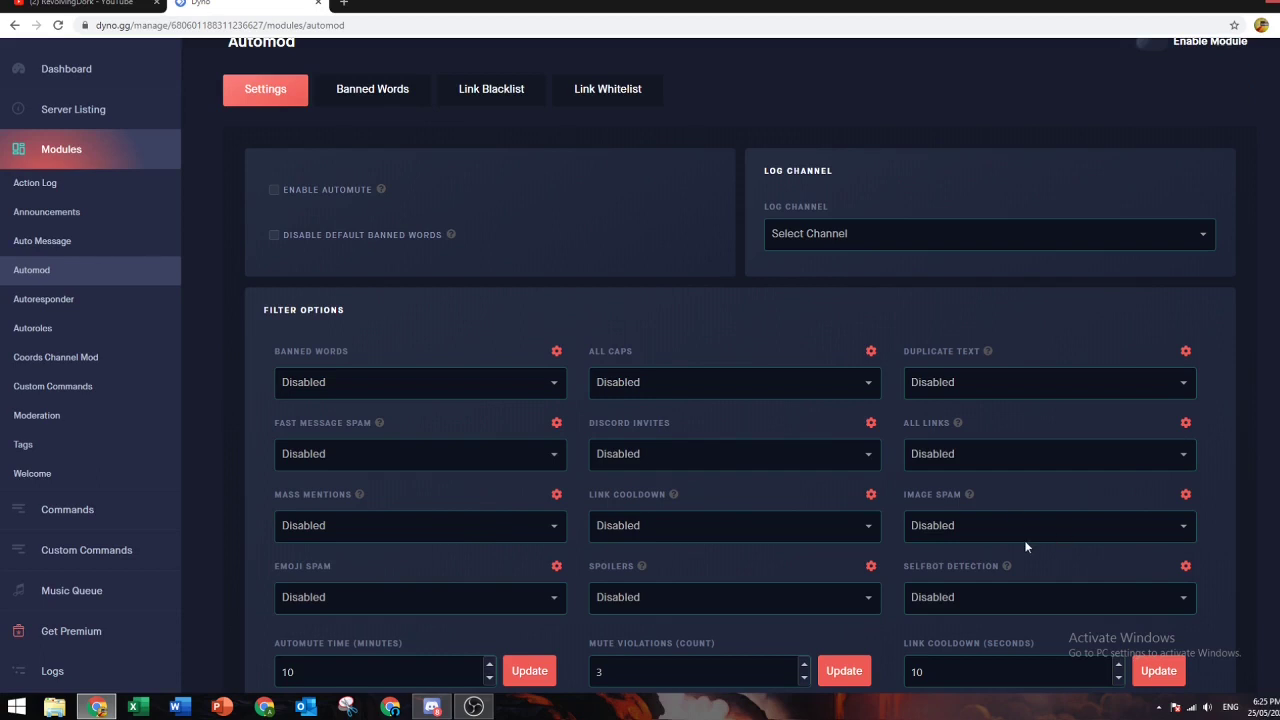
scroll(1024, 540, down, 1)
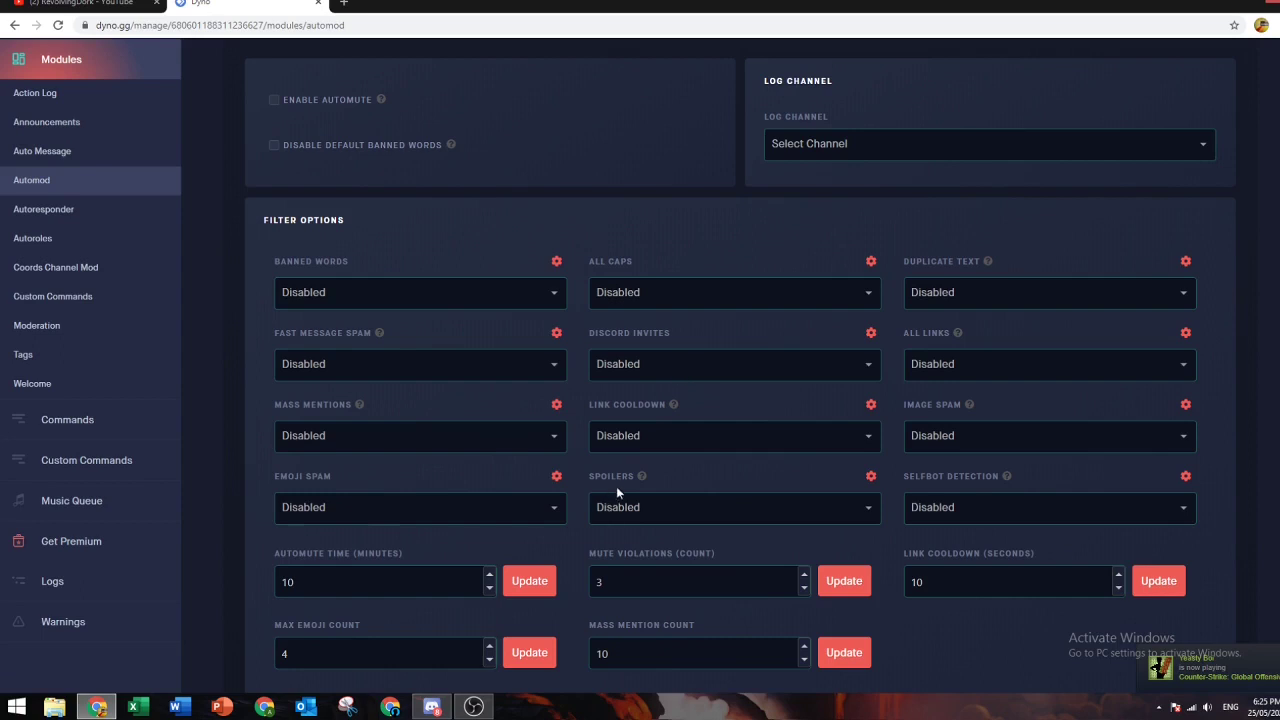
click(692, 365)
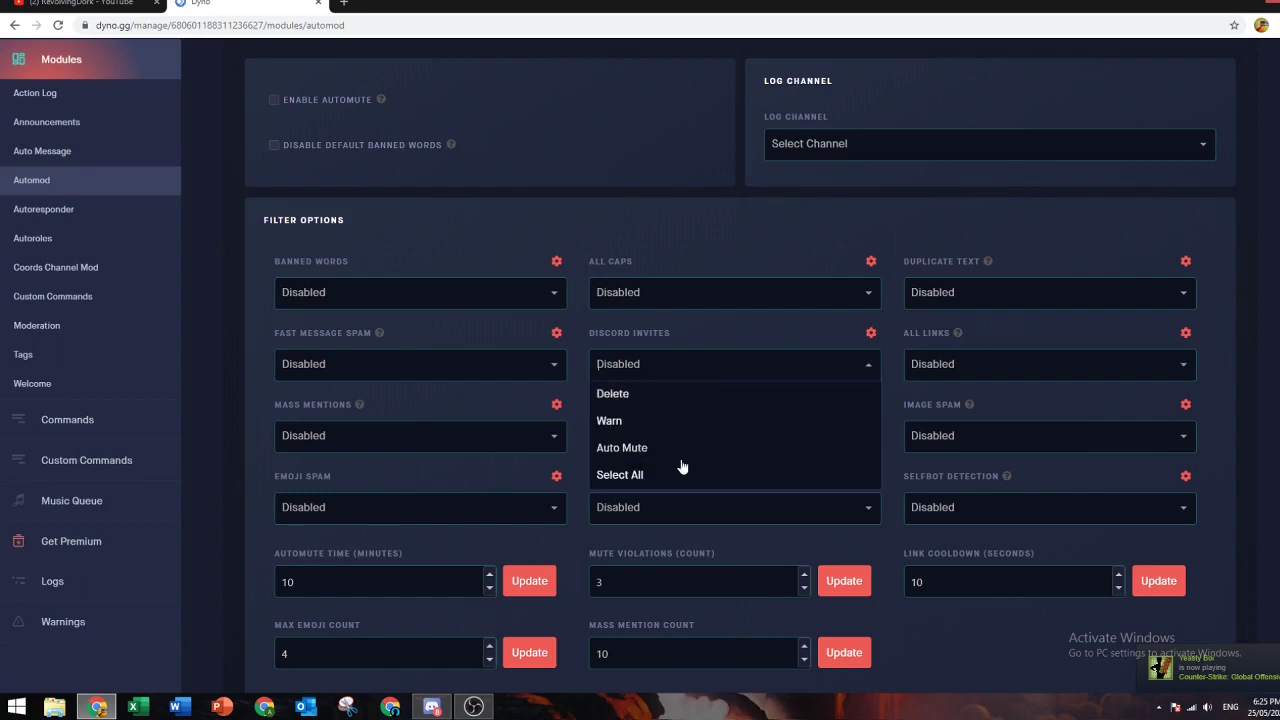
scroll(667, 424, down, 1)
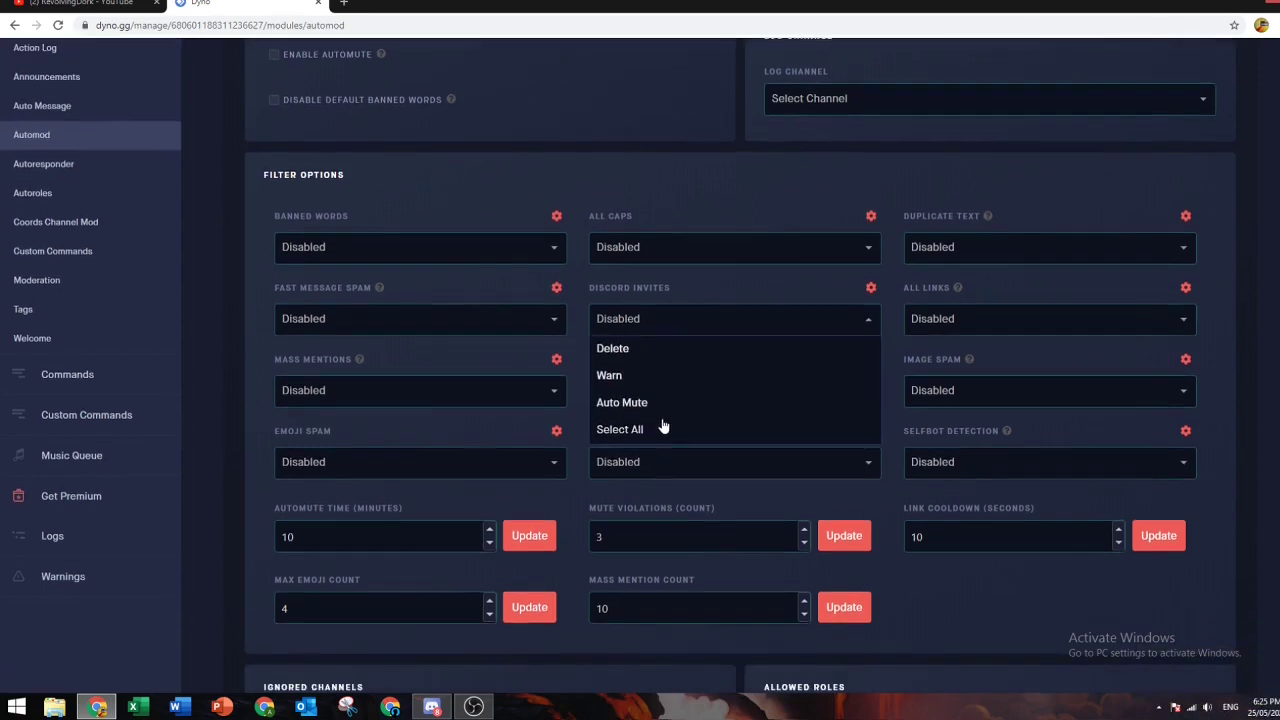
scroll(665, 426, up, 2)
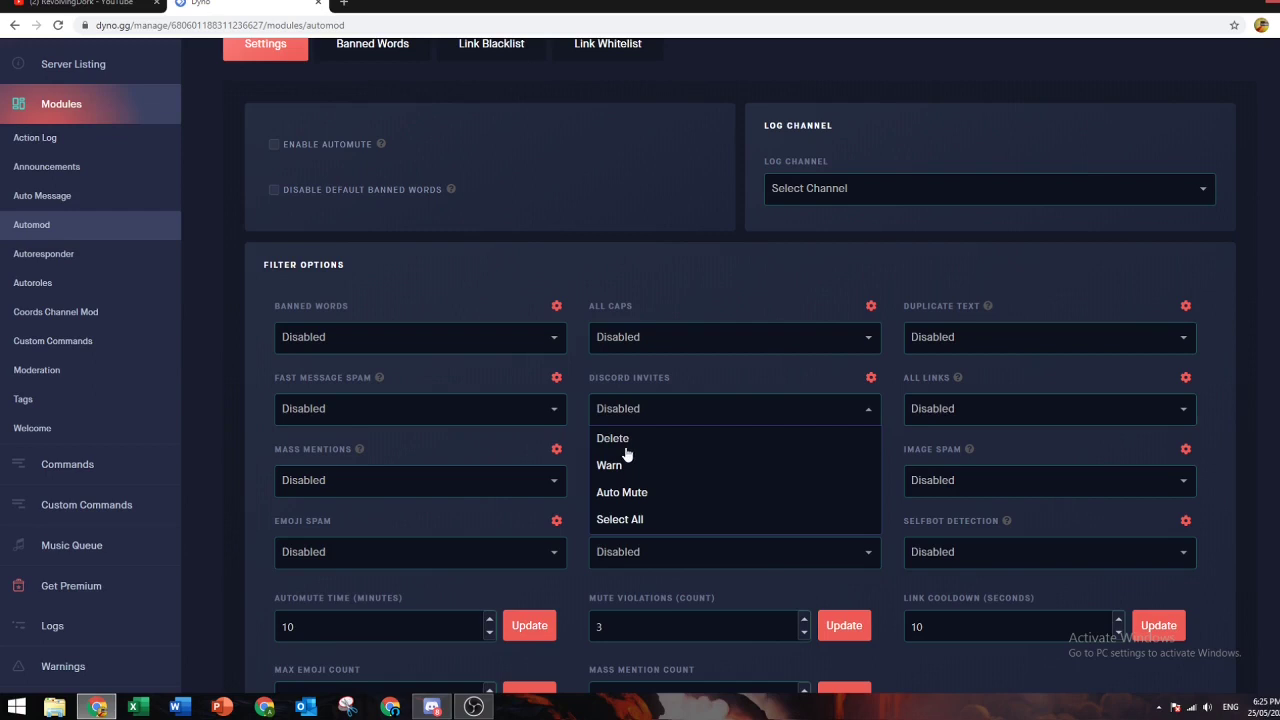
click(634, 517)
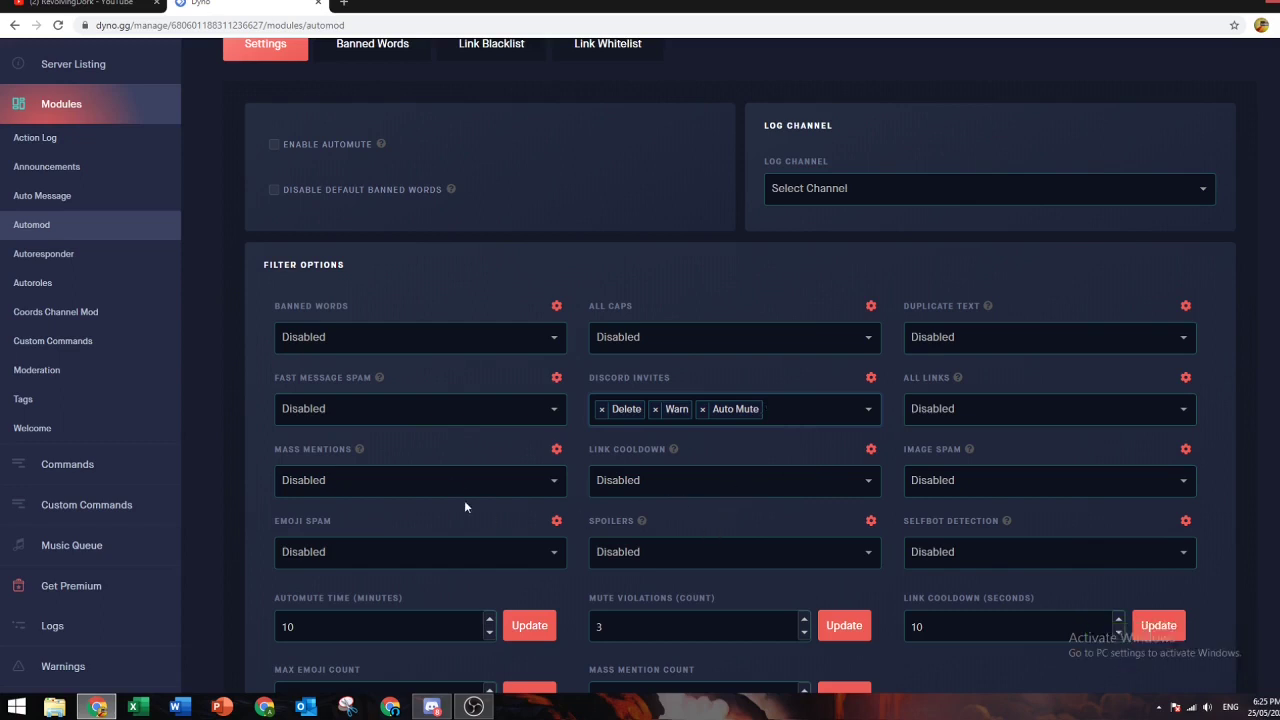
- Set the Automod automute time to 5 minutes
scroll(461, 505, down, 1)
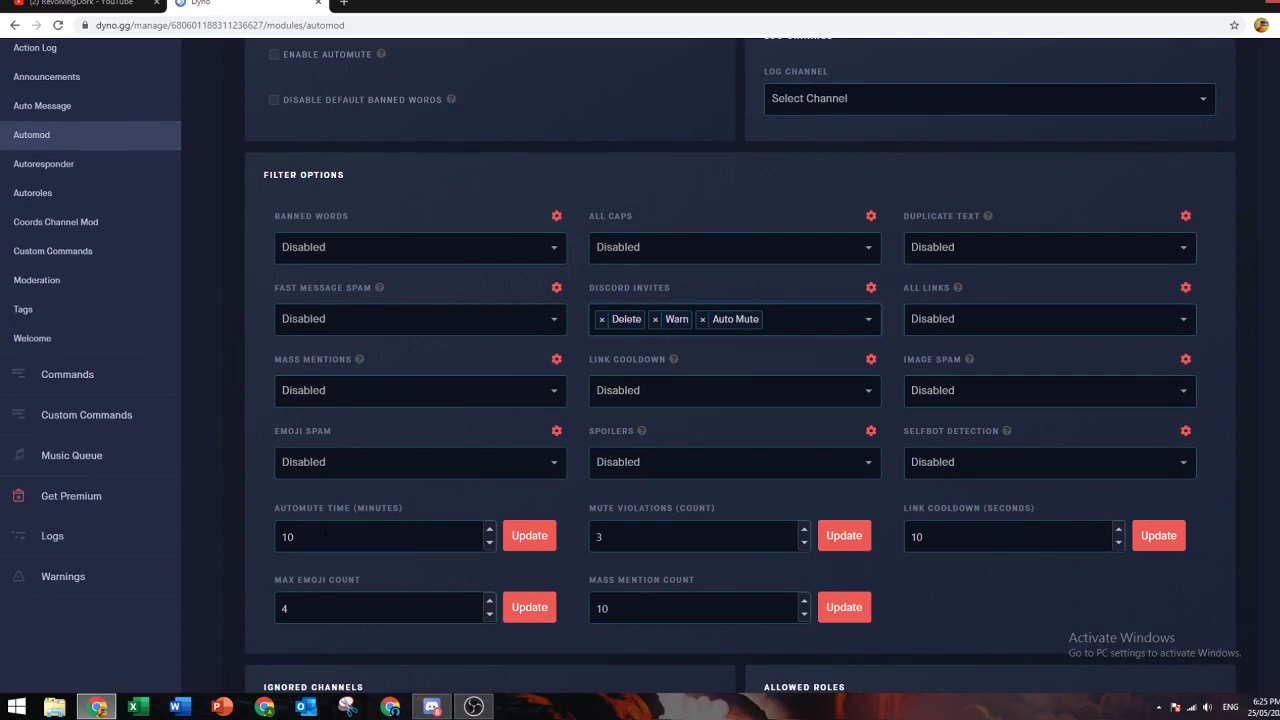
click(489, 530)
click(489, 530)
click(490, 543)
click(490, 543)
click(490, 543)
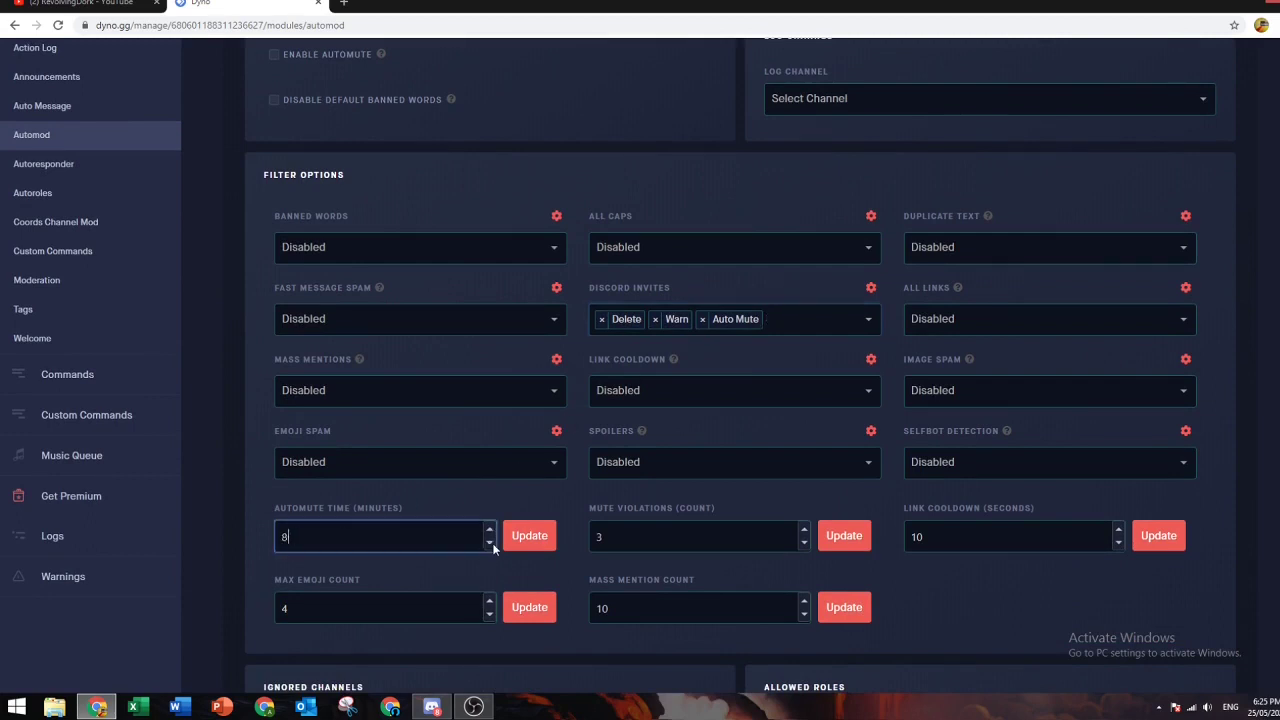
click(489, 530)
- Examine the Automod settings for mute violations, automute time and max emoji count without changing them
click(600, 536)
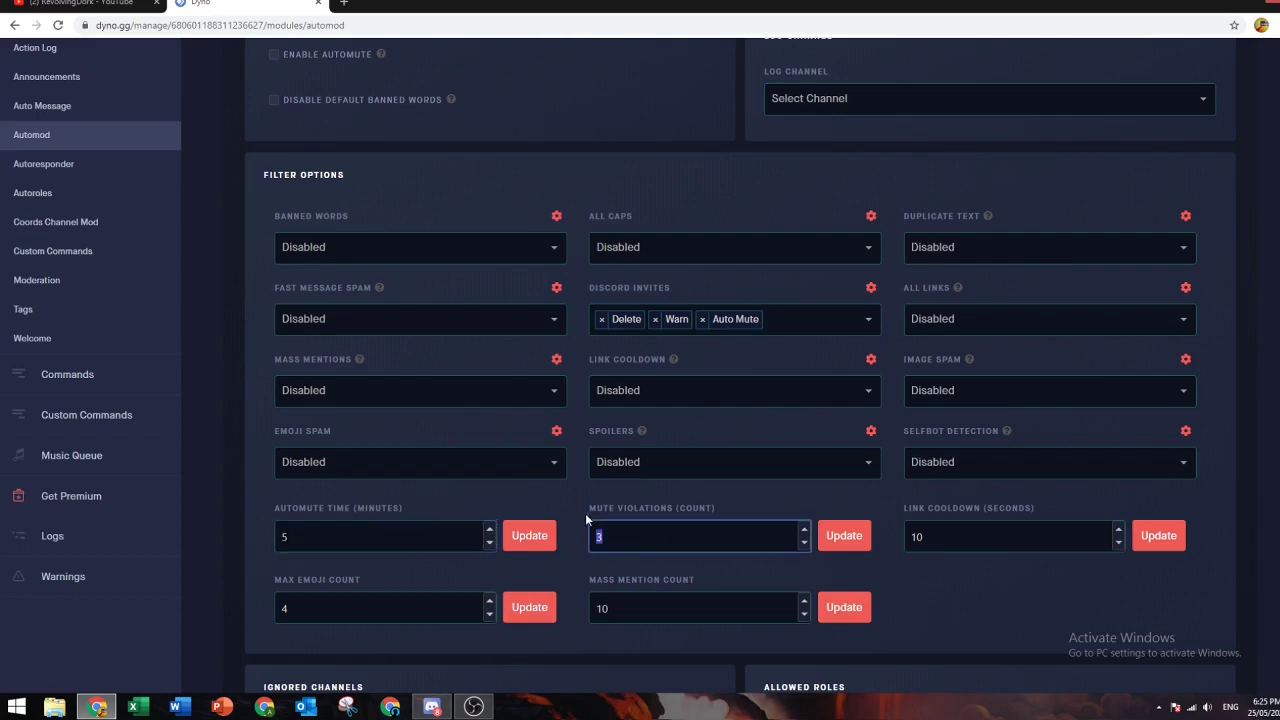
drag(589, 510, 718, 509)
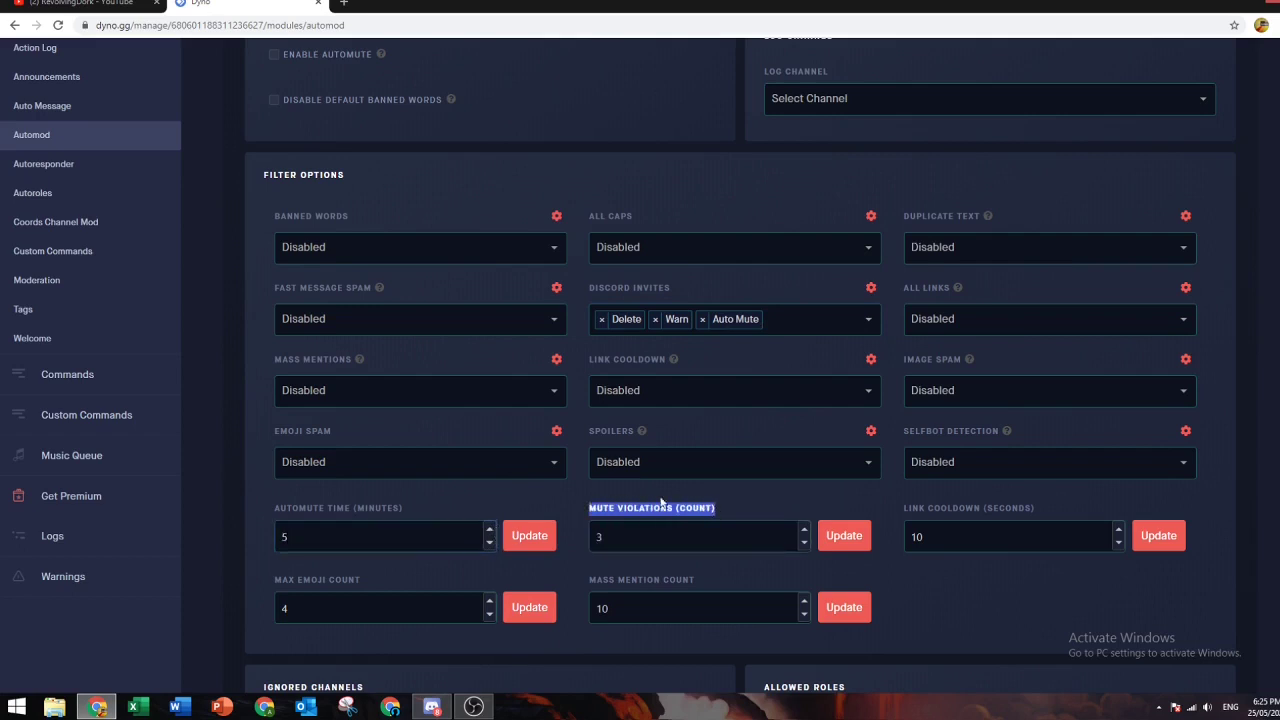
click(549, 495)
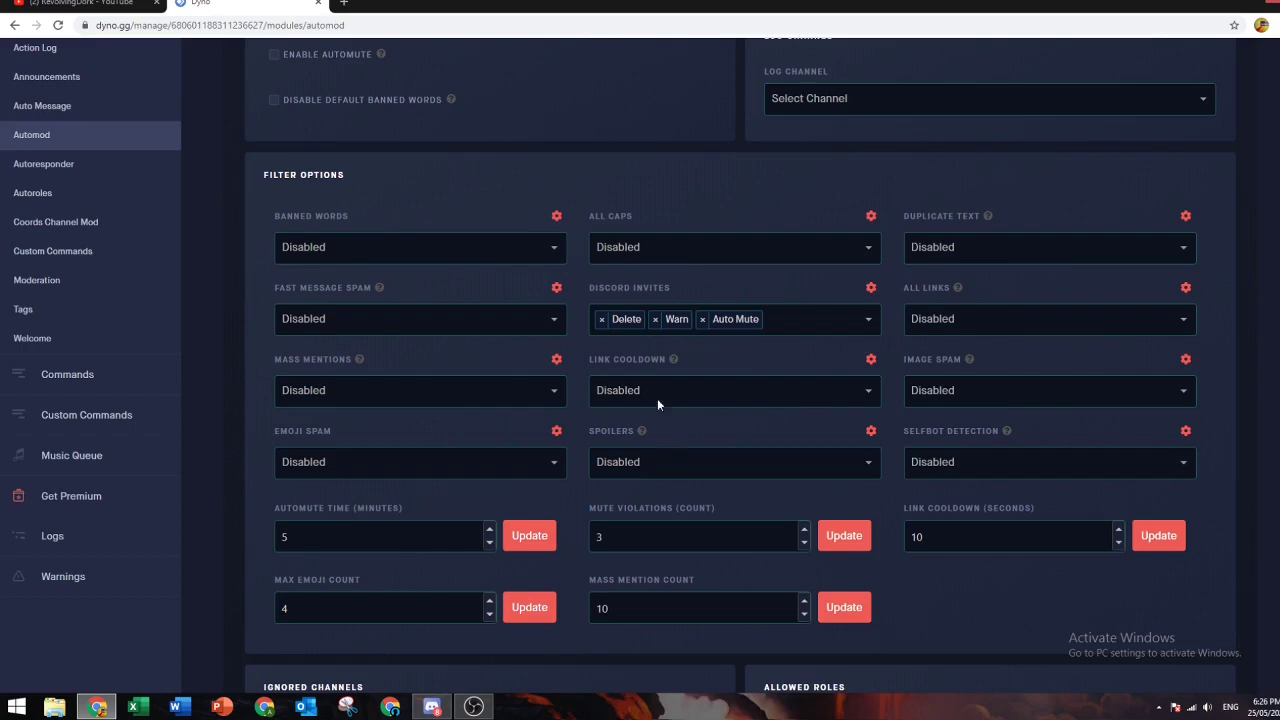
double_click(599, 536)
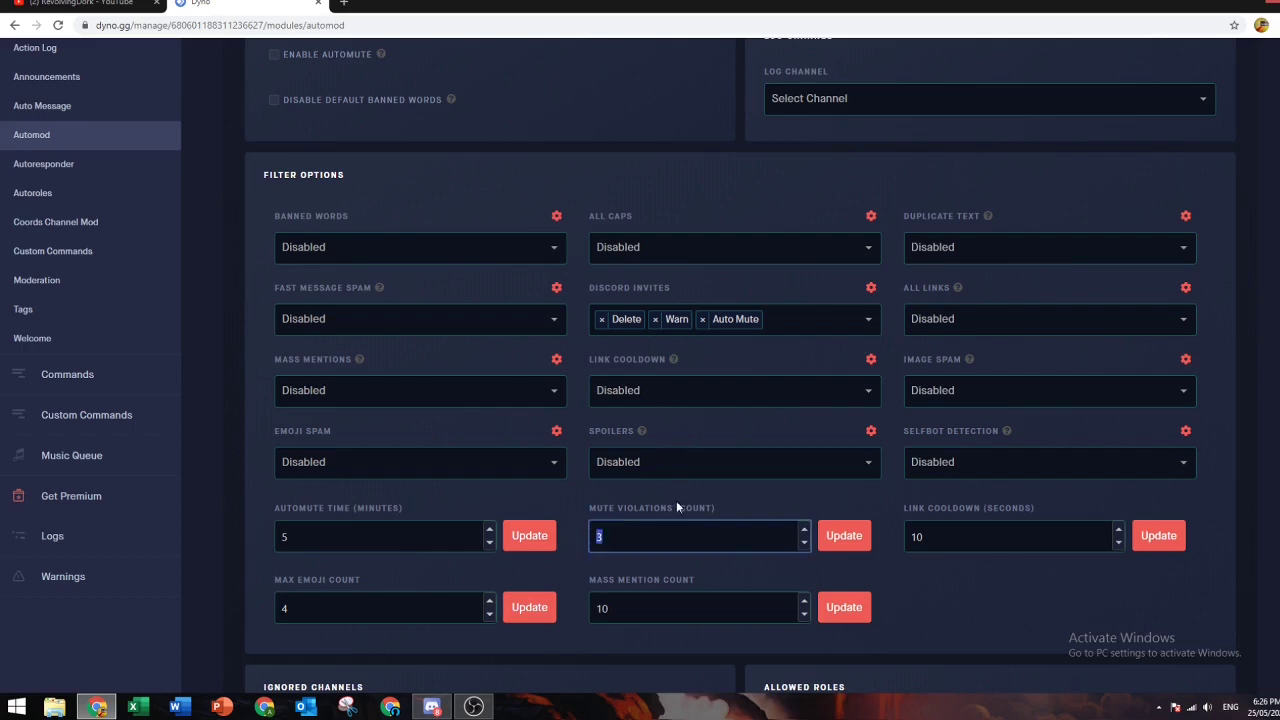
click(733, 499)
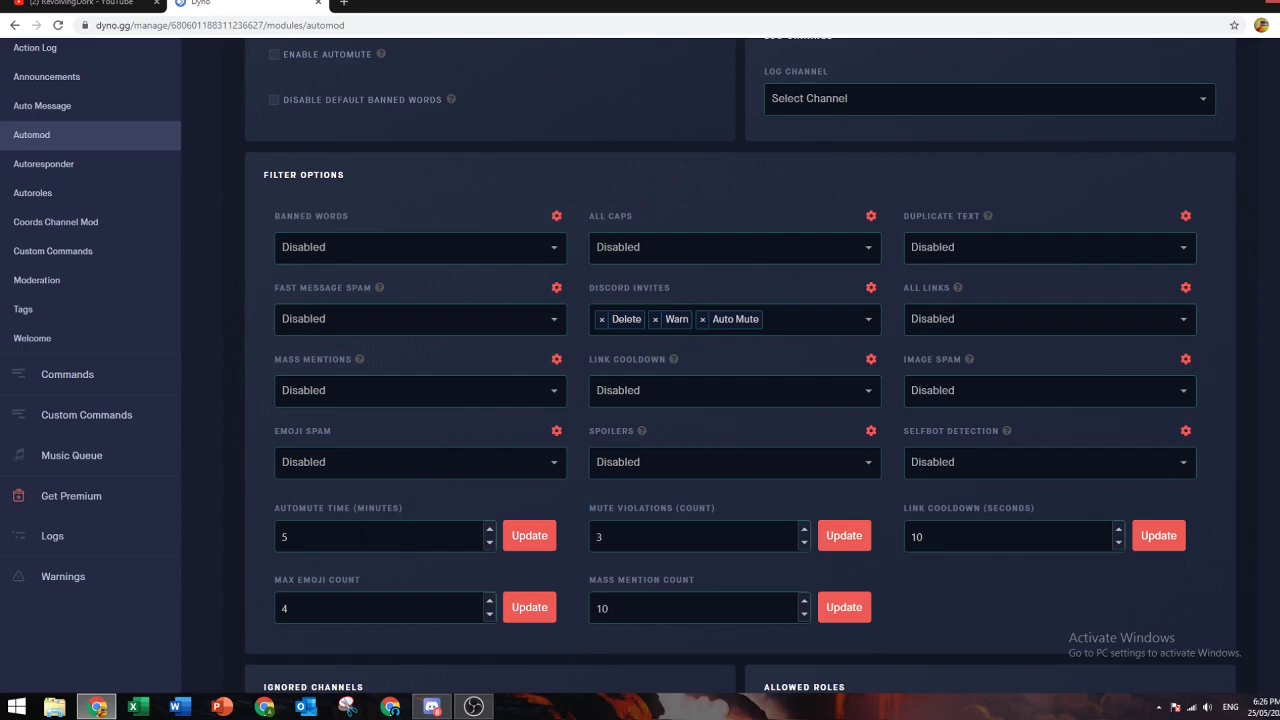
double_click(378, 536)
drag(278, 510, 407, 516)
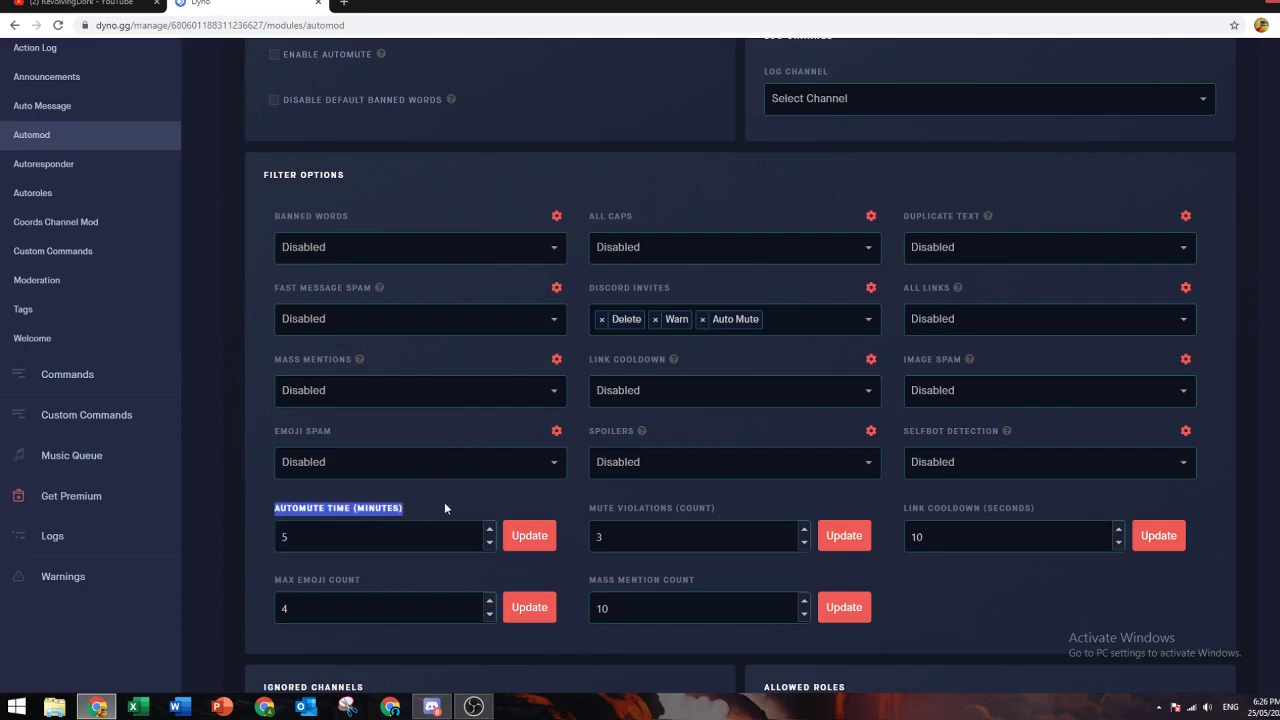
click(448, 508)
double_click(397, 605)
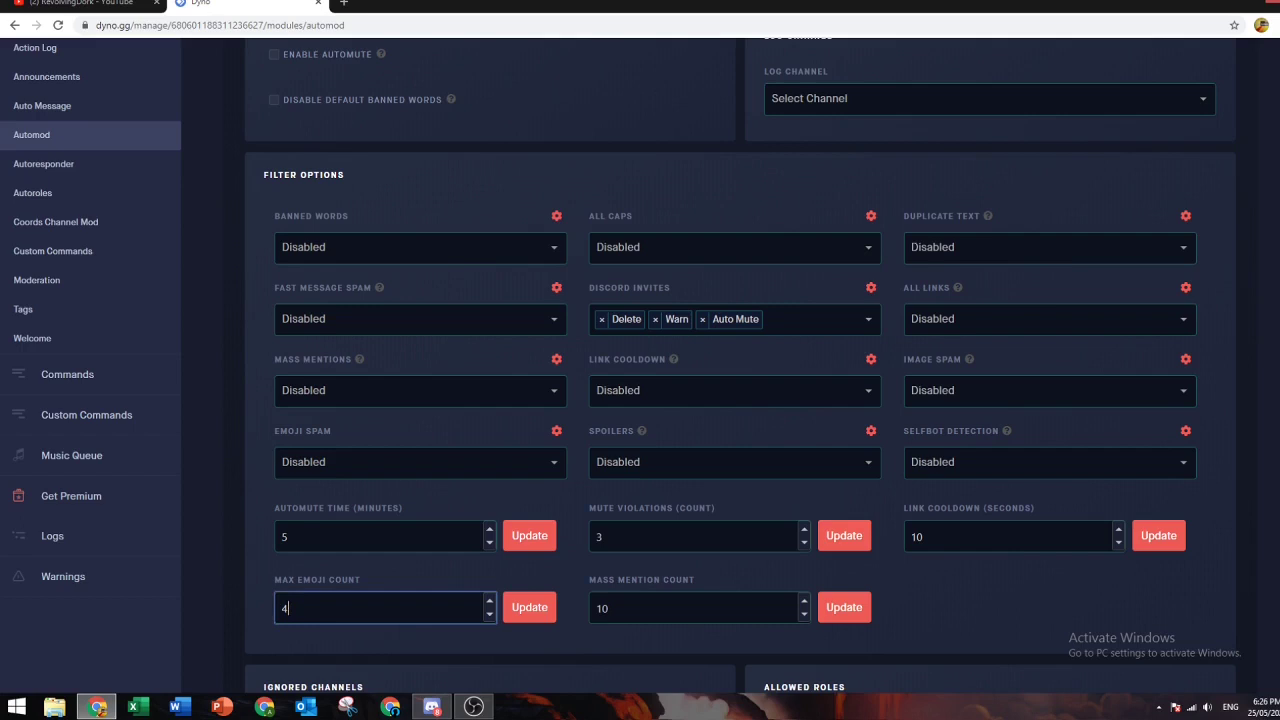
- Set the Automod filter for emoji spam to Delete and Warn
click(385, 572)
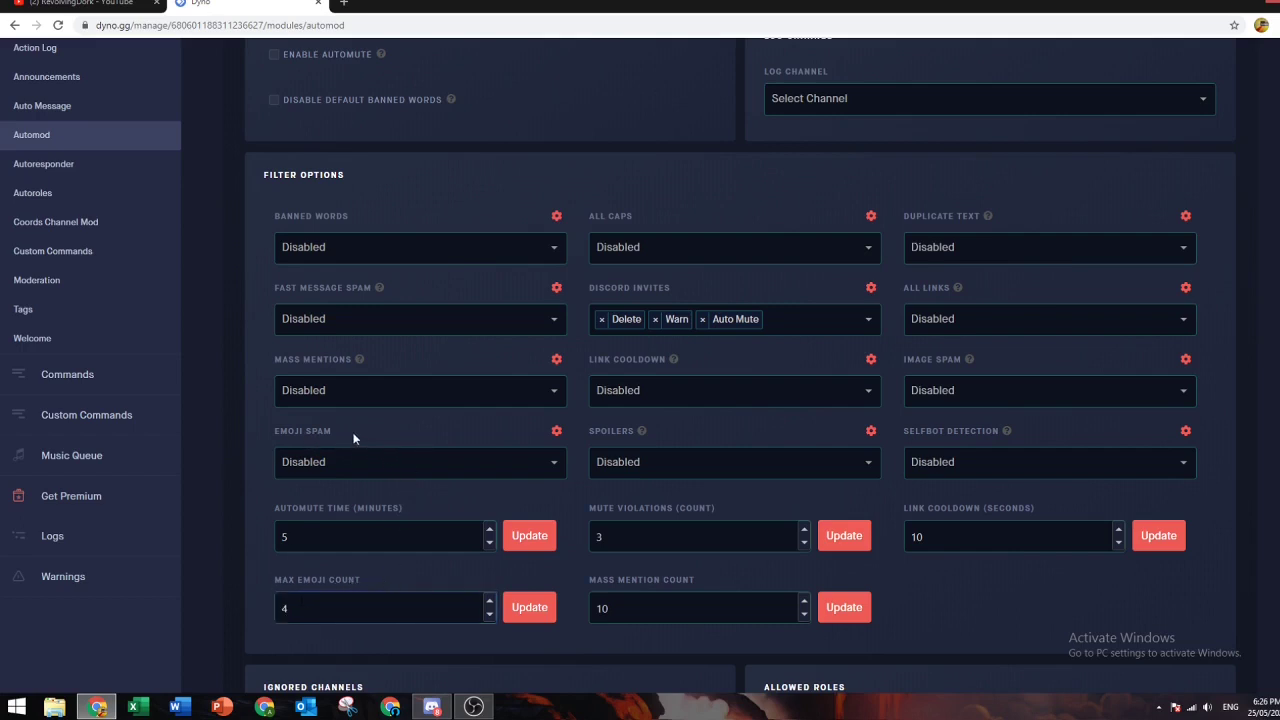
click(264, 426)
click(338, 457)
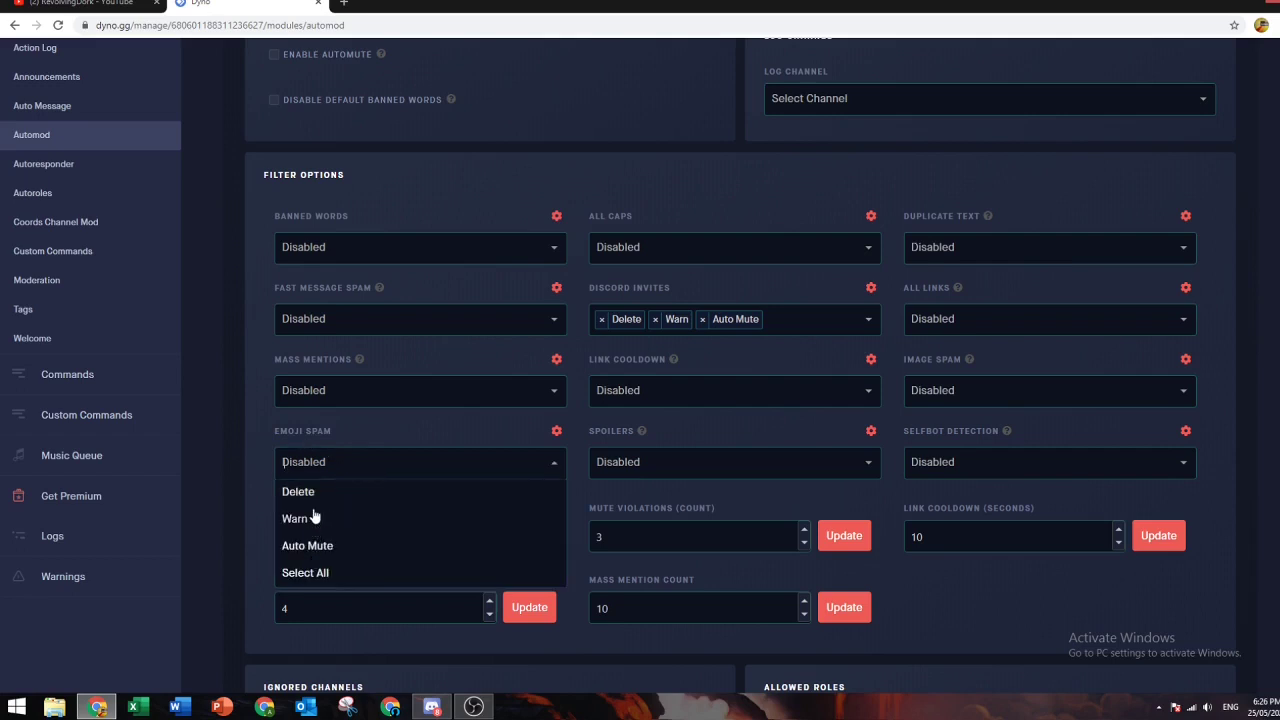
click(300, 492)
click(486, 465)
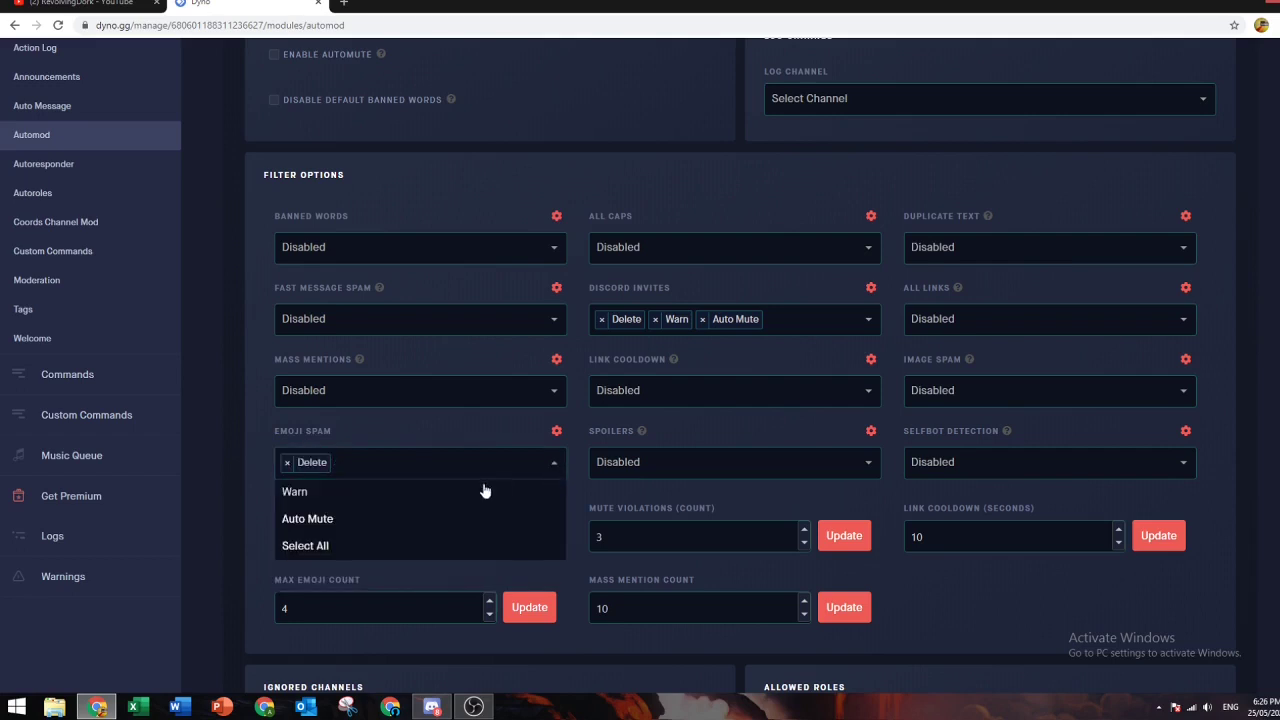
click(456, 493)
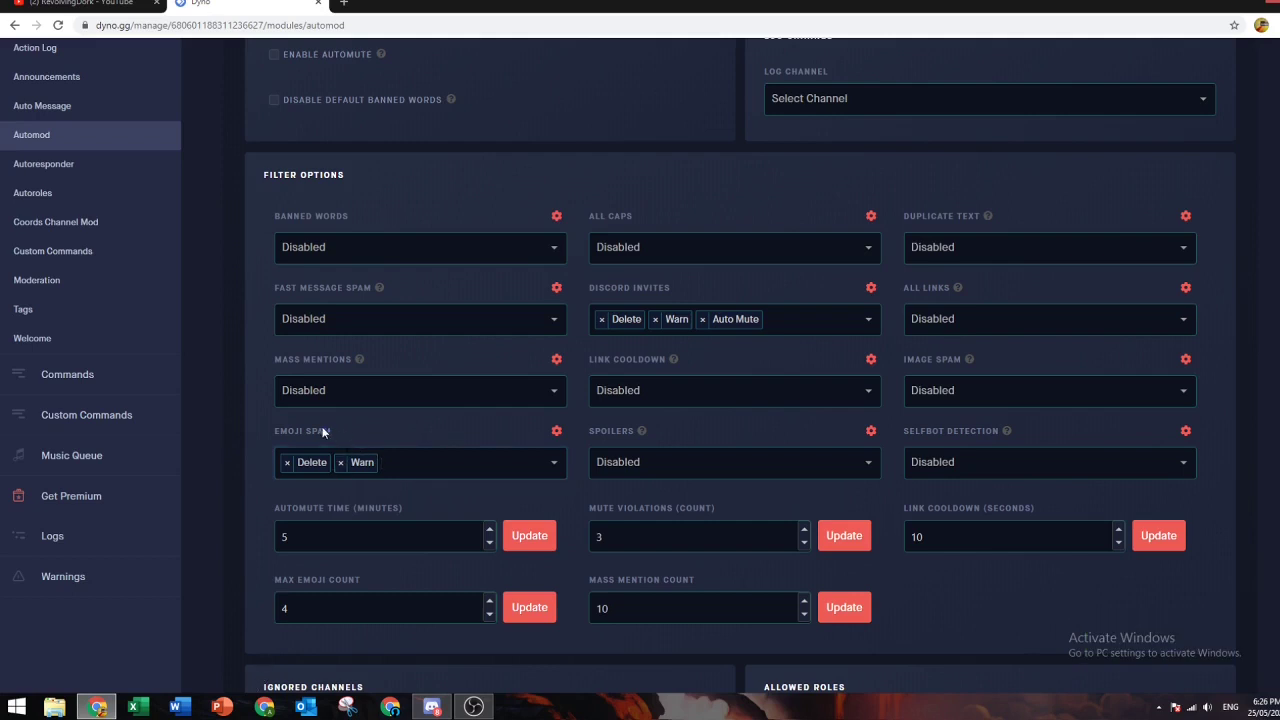
drag(330, 431, 268, 431)
click(268, 431)
- In the Auto Message module, choose the general channel and a 1-hour interval for a new auto message
scroll(371, 583, up, 4)
click(64, 290)
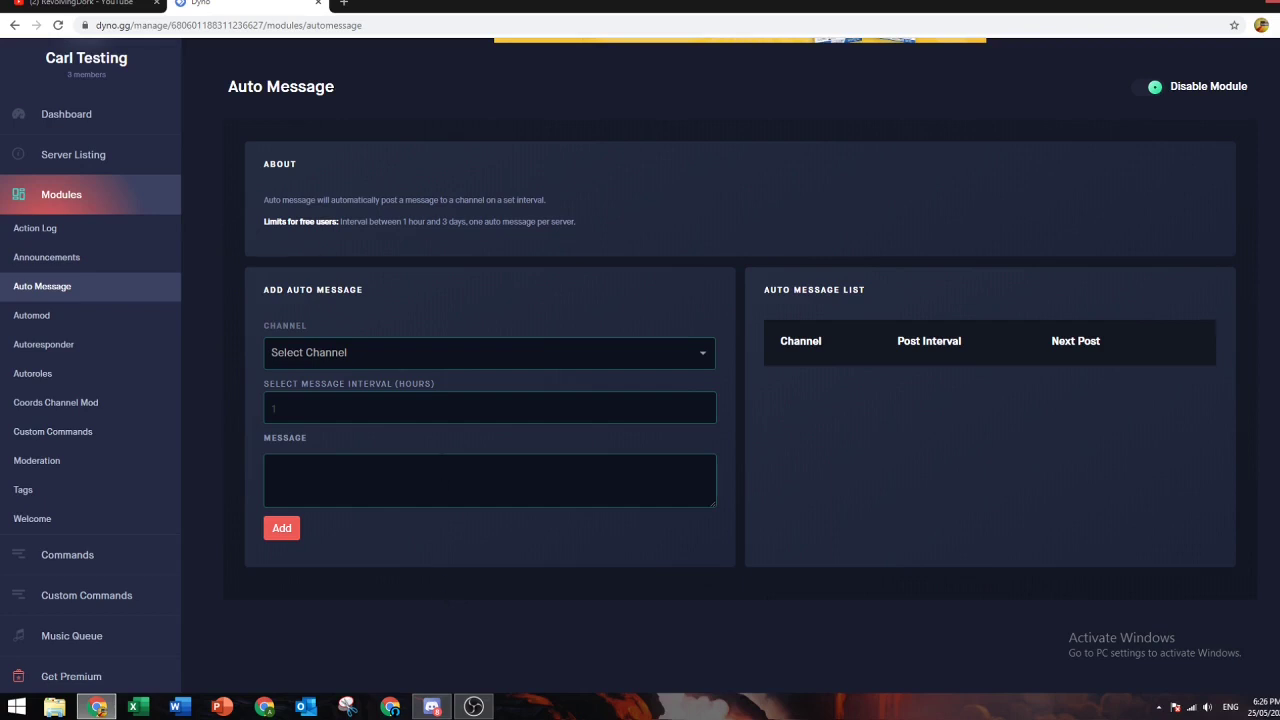
click(410, 355)
click(372, 406)
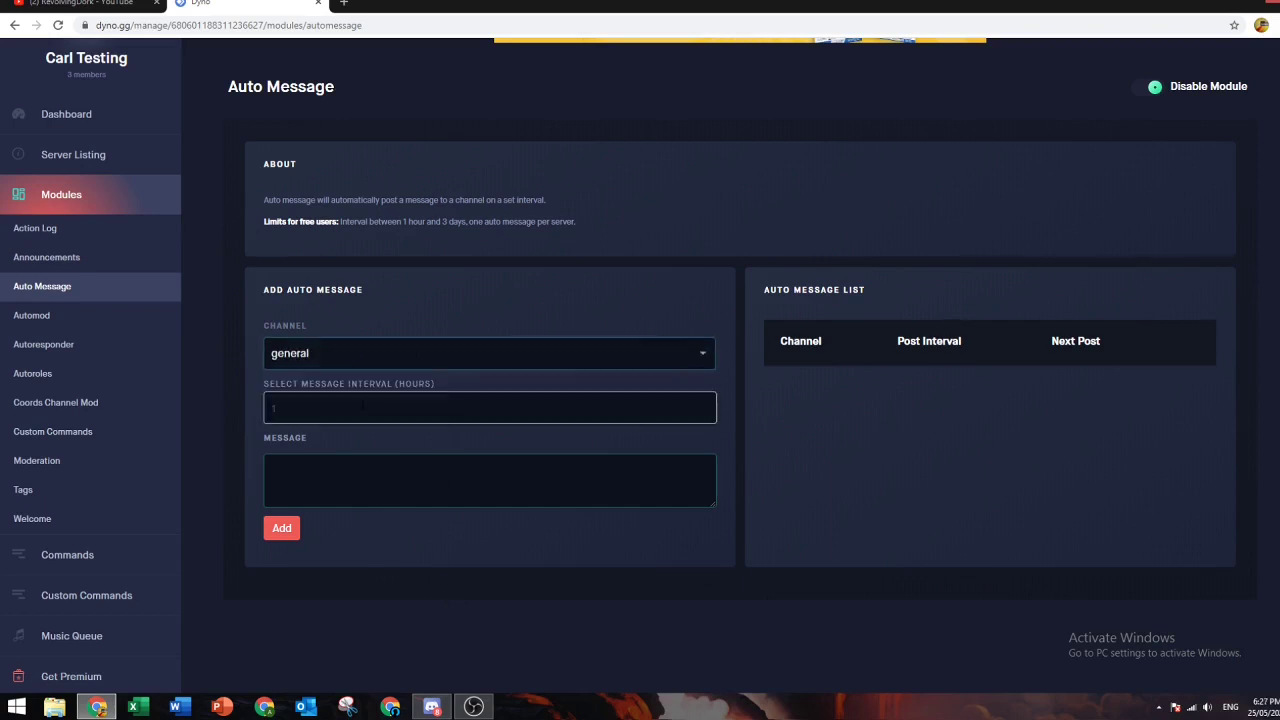
click(363, 406)
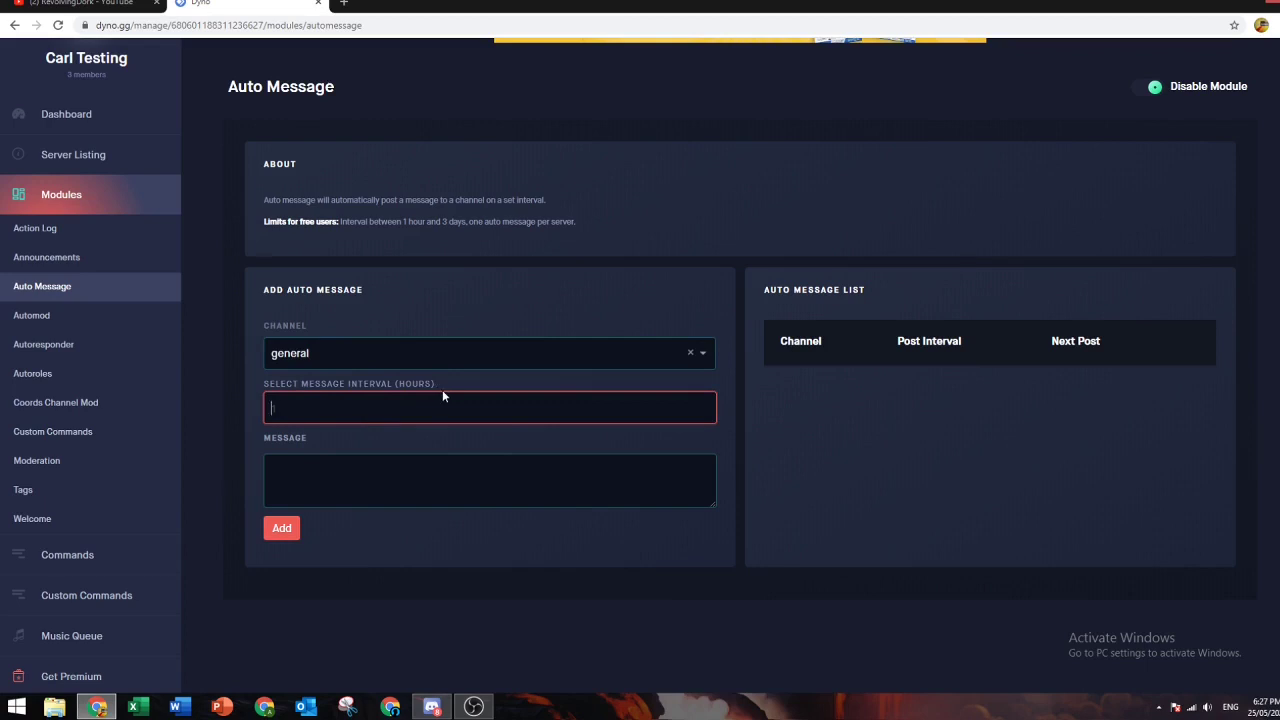
text(1)
key(Tab)
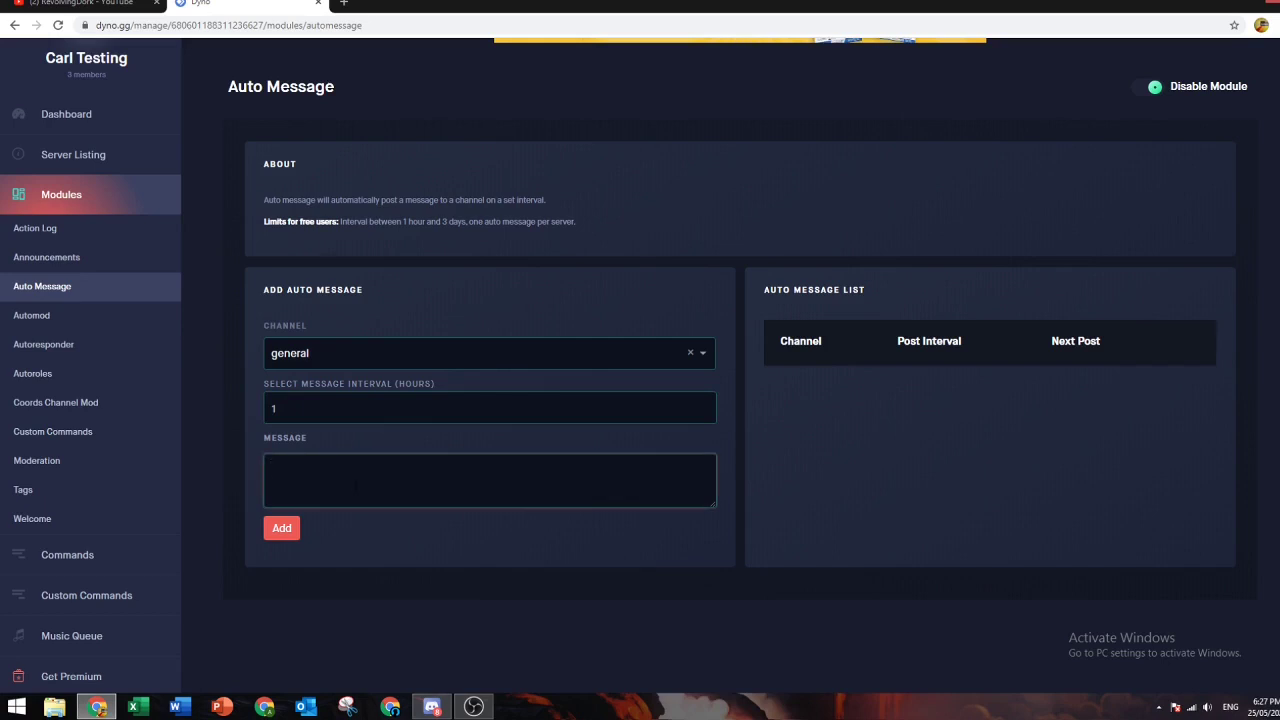
- Enter "Make sure to invite your friends here!" as the auto message text and add the message
text(Make sure to invite )
text(your fri)
key(BackSpace)
text(iends here!)
click(285, 530)
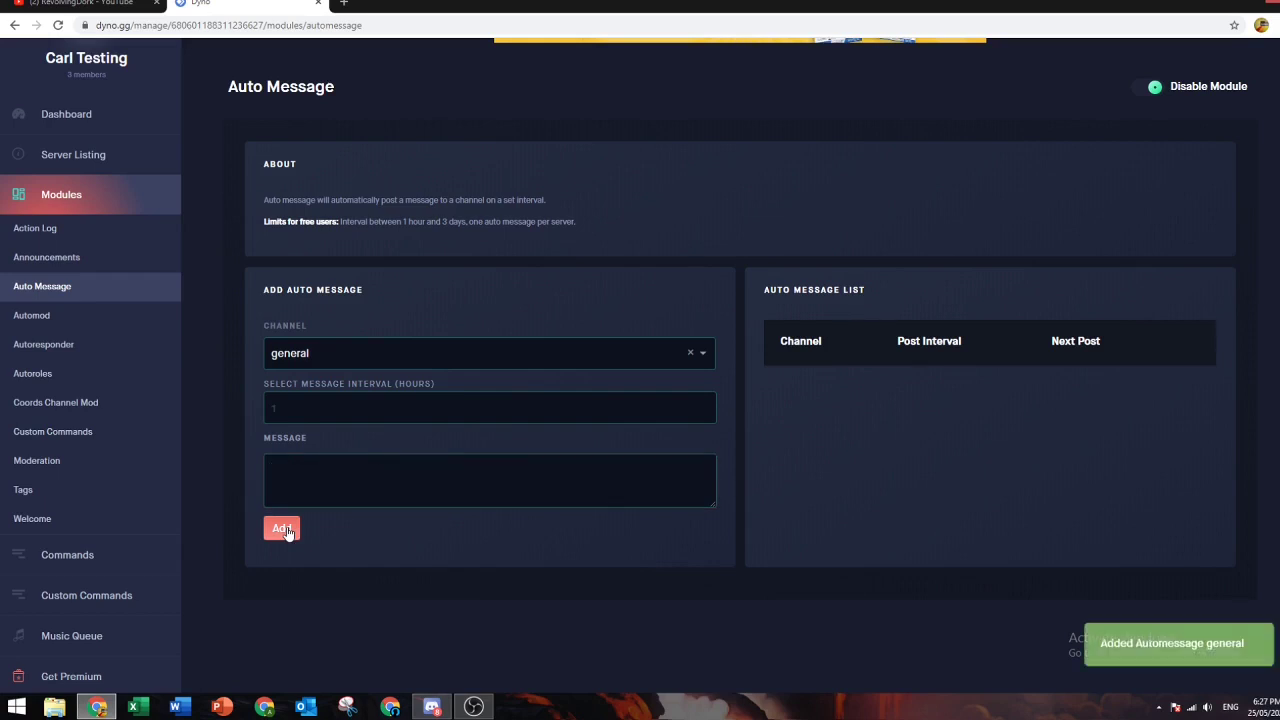
- View the general channel in Discord, where the auto message gets posted, and return to the Dyno dashboard
click(431, 707)
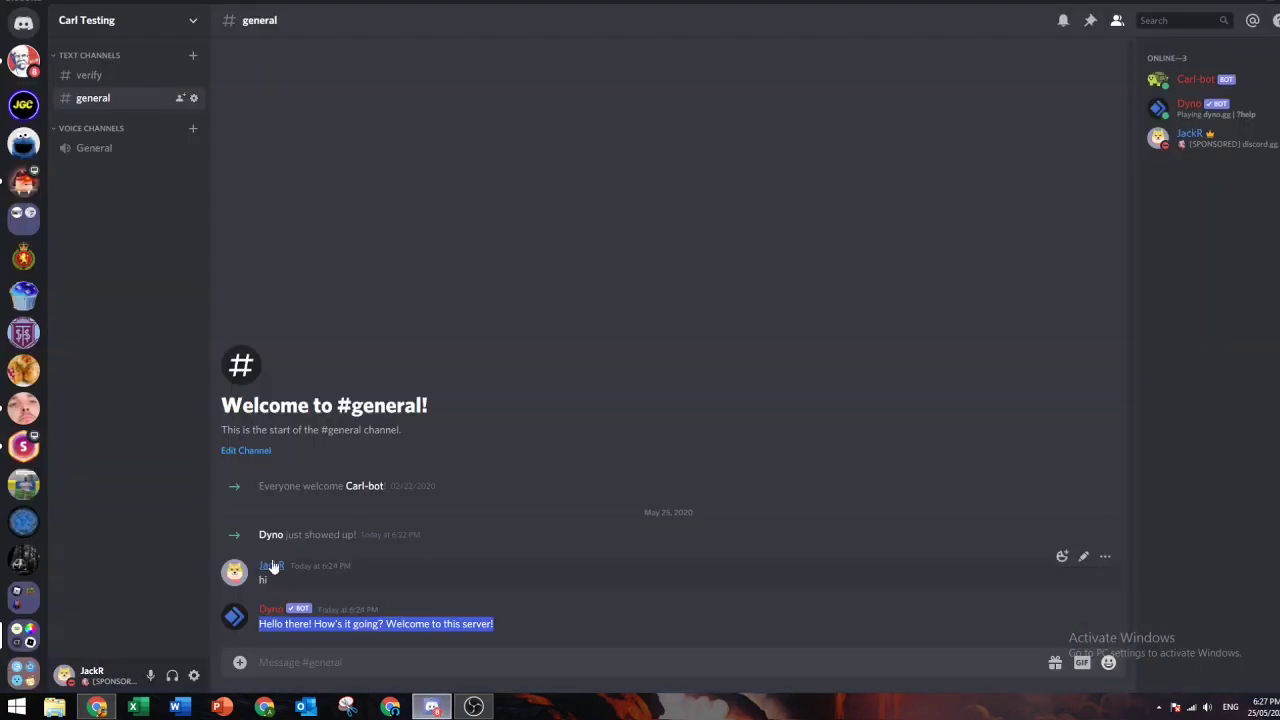
click(440, 708)
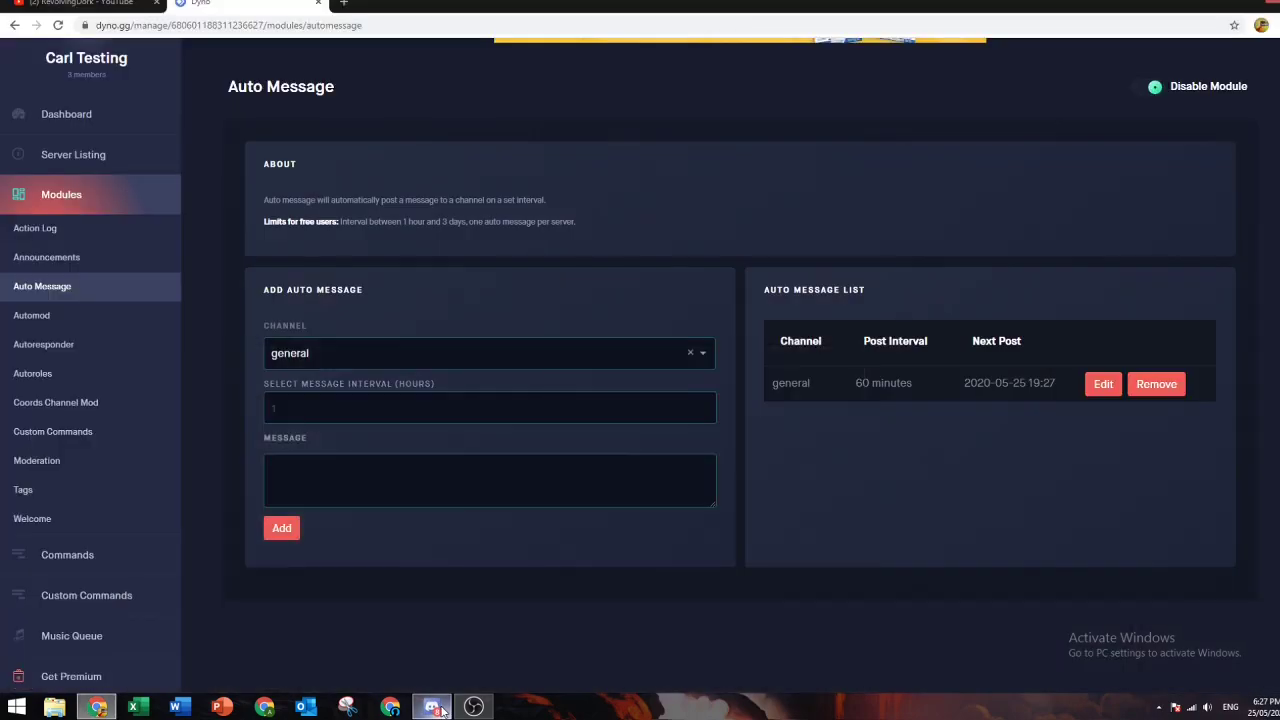
click(440, 708)
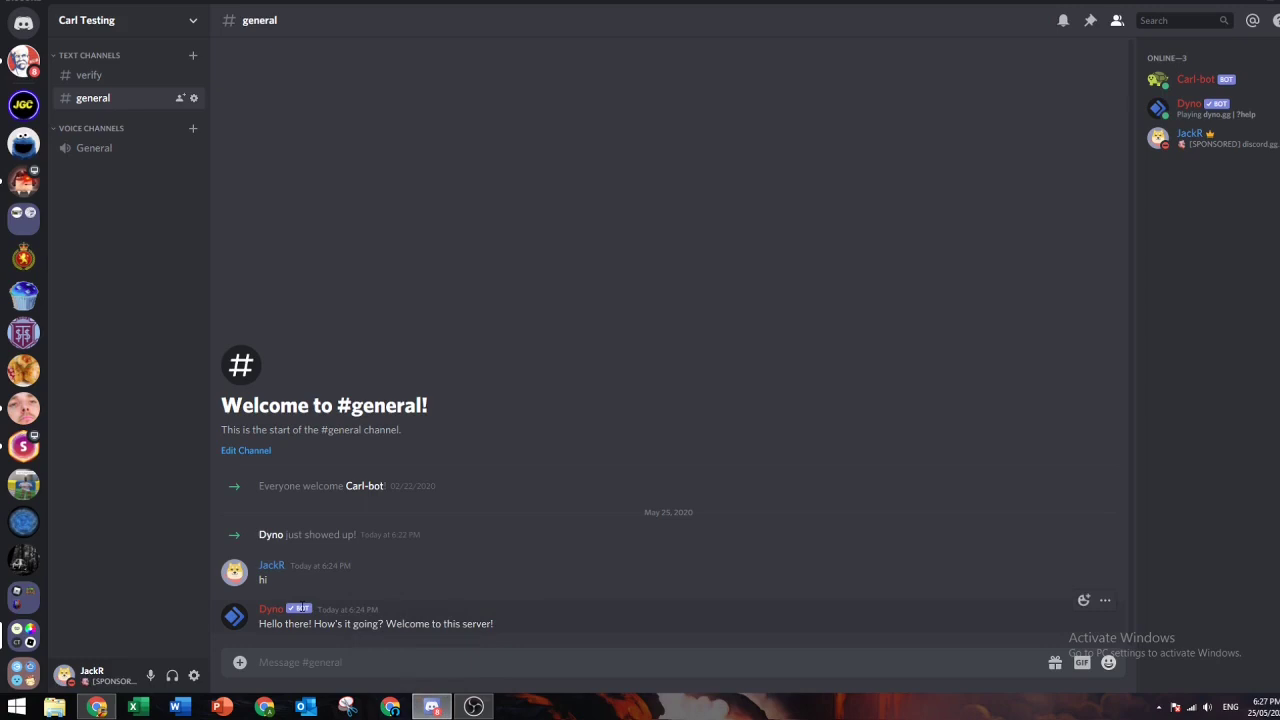
click(432, 707)
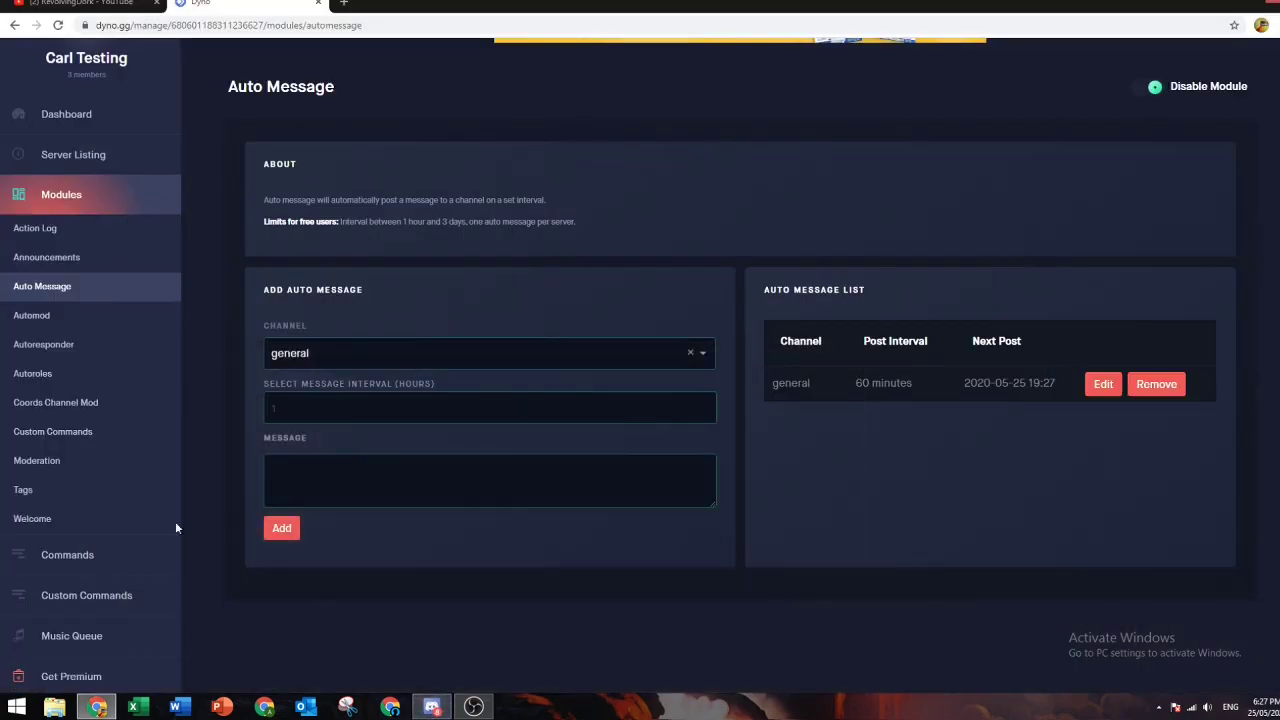
- Open the Announcements module and check which channels are available for announcements
click(136, 264)
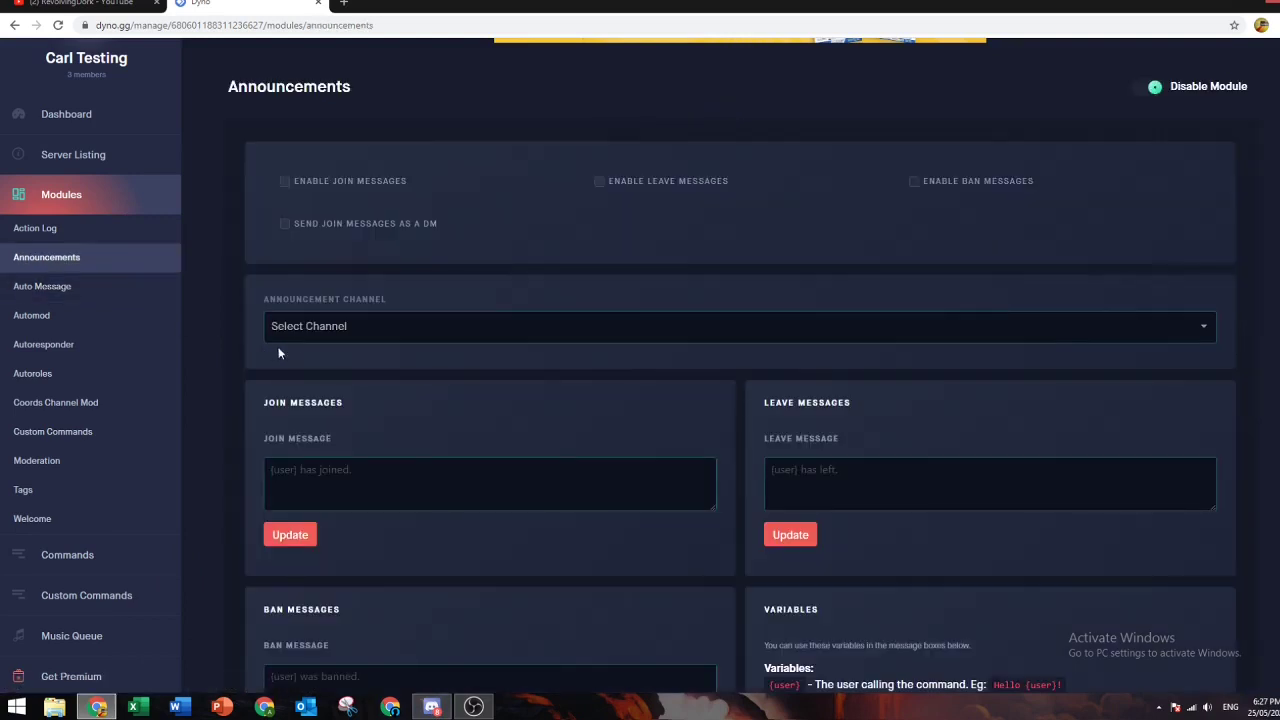
click(316, 333)
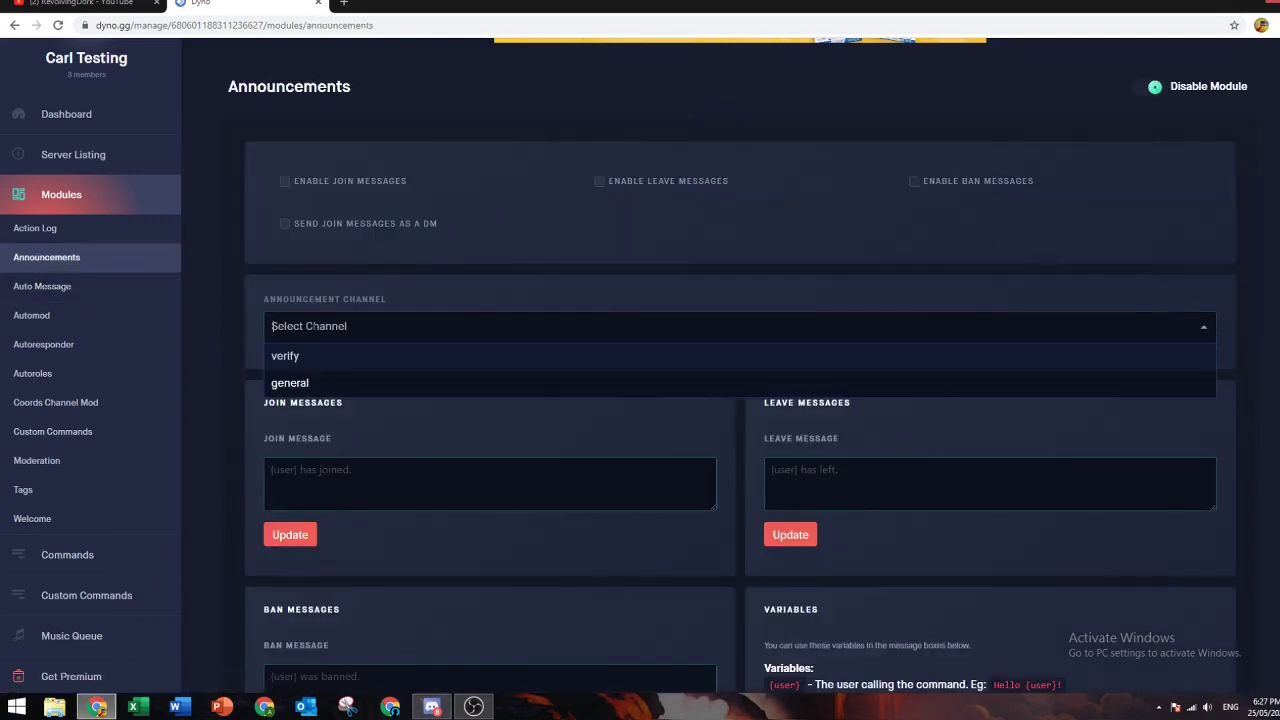
click(393, 640)
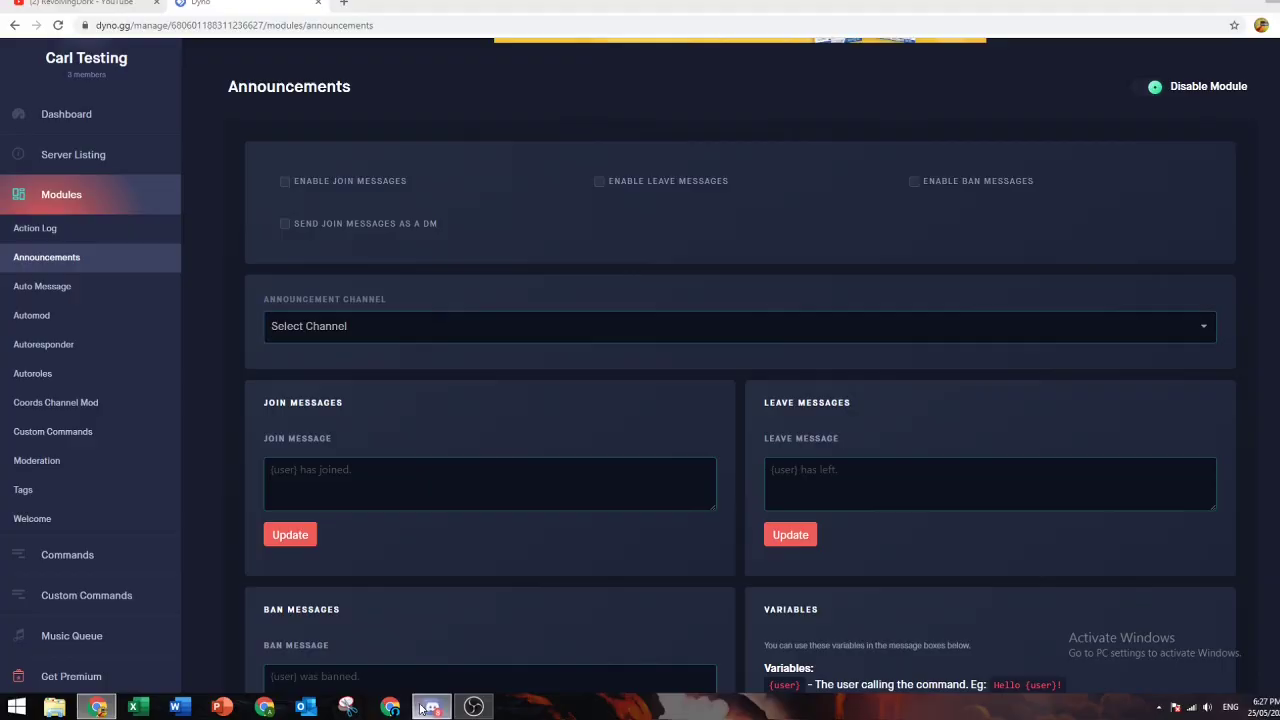
- Switch to Discord, create a text channel named "announcements" and place it above the verify channel
click(431, 707)
click(193, 55)
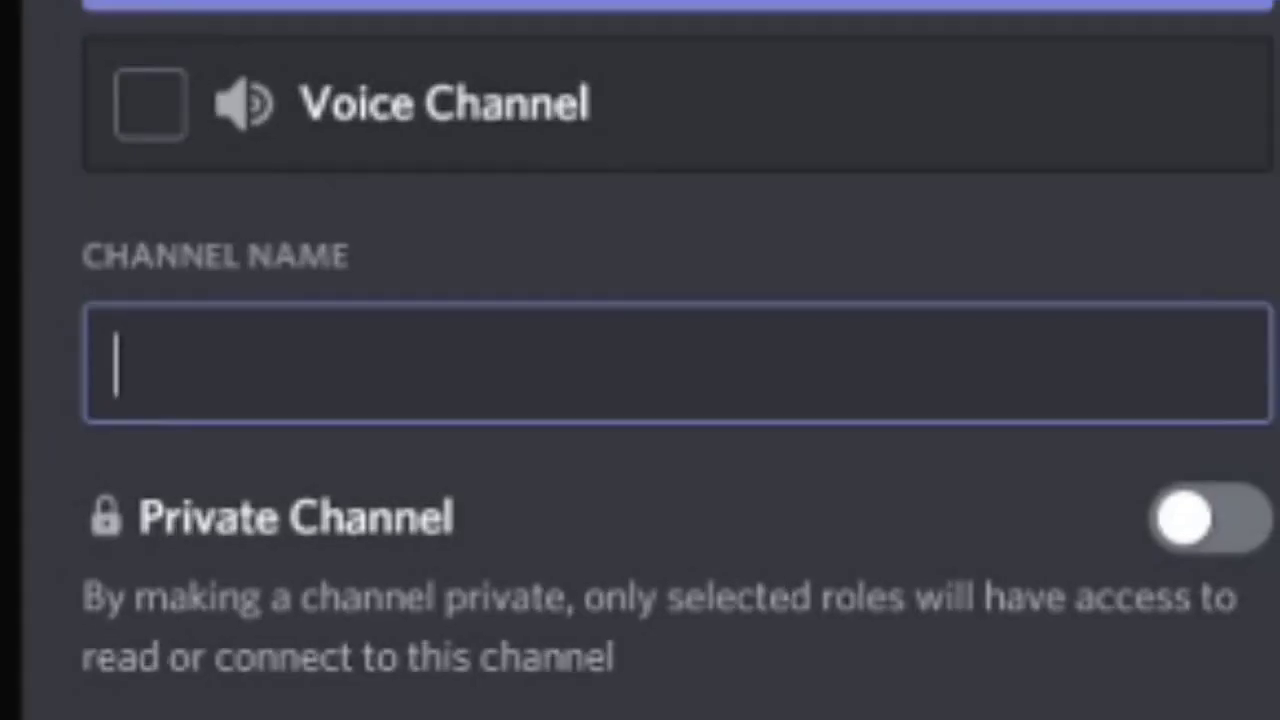
text(announcements)
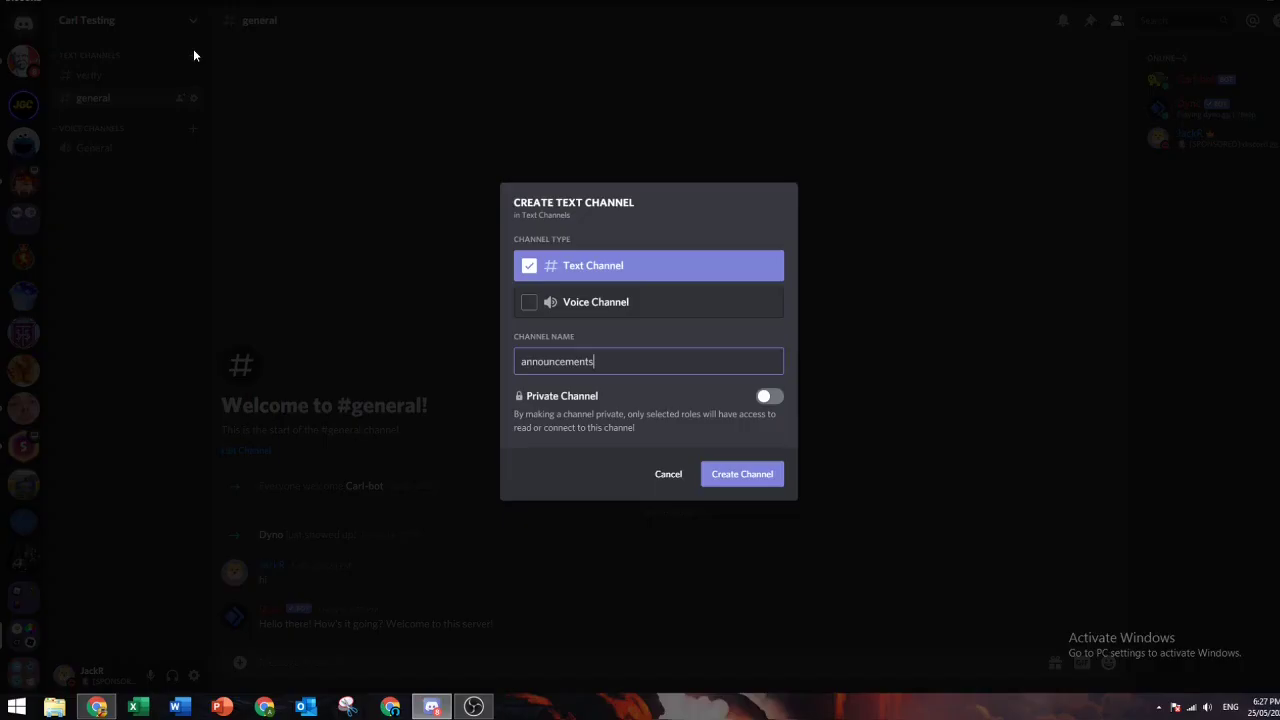
key(Return)
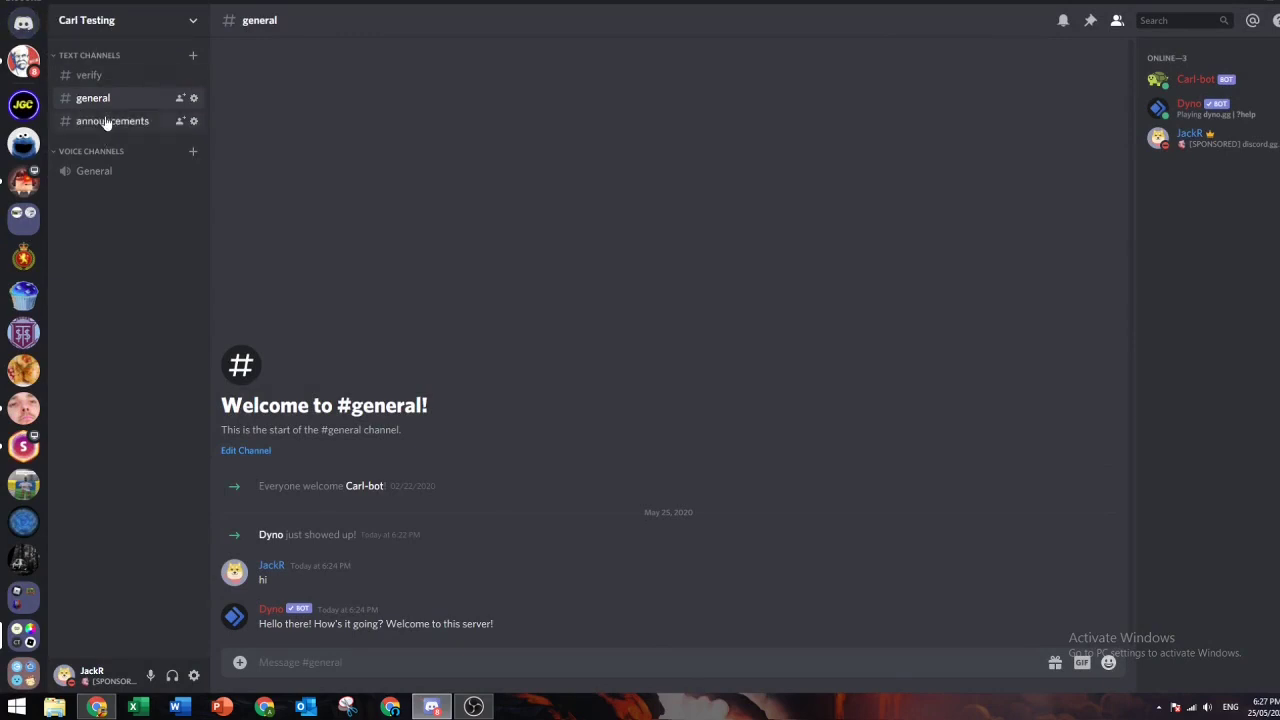
drag(90, 121, 105, 68)
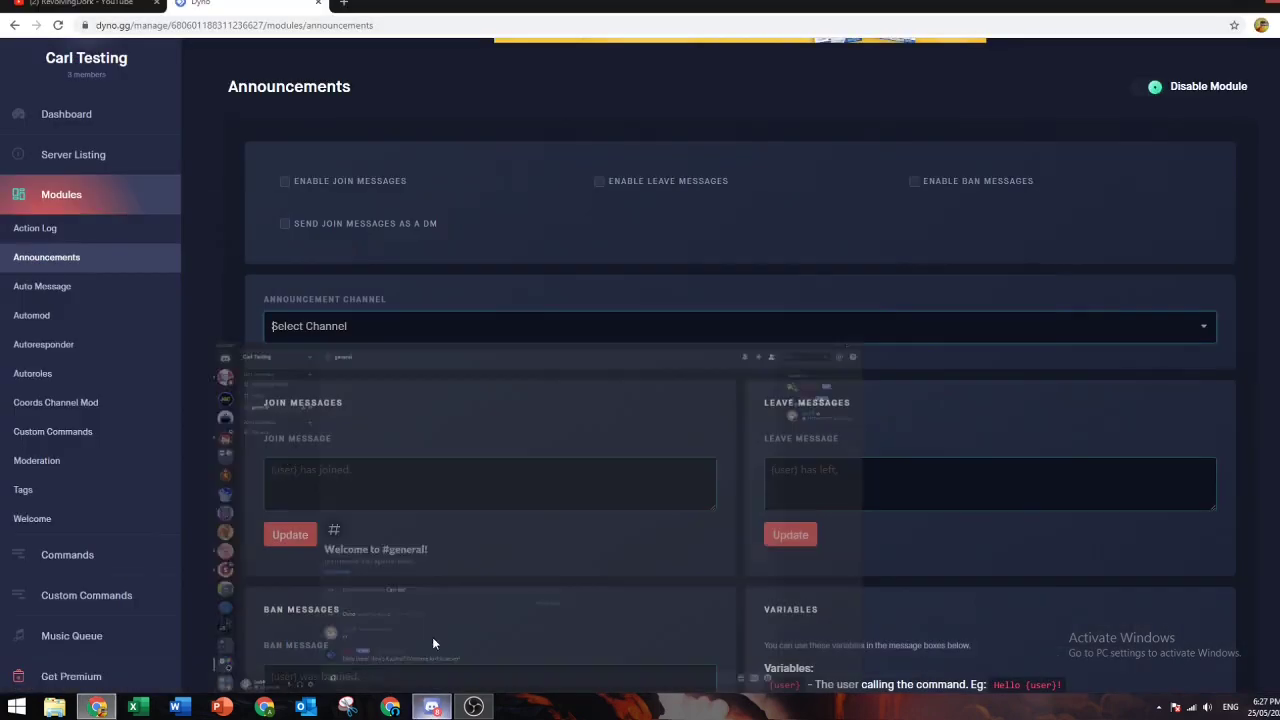
- Reload the Dyno Announcements page in the browser and set the announcement channel to announcements
click(58, 25)
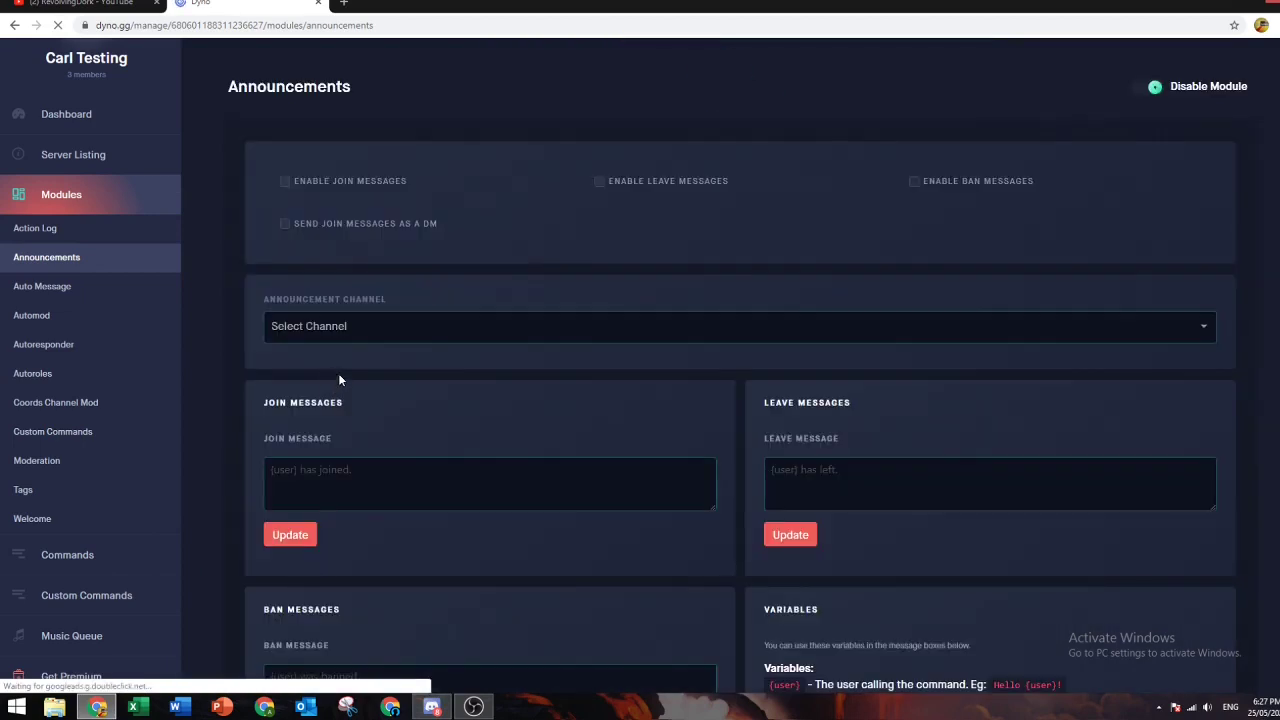
click(340, 328)
click(361, 362)
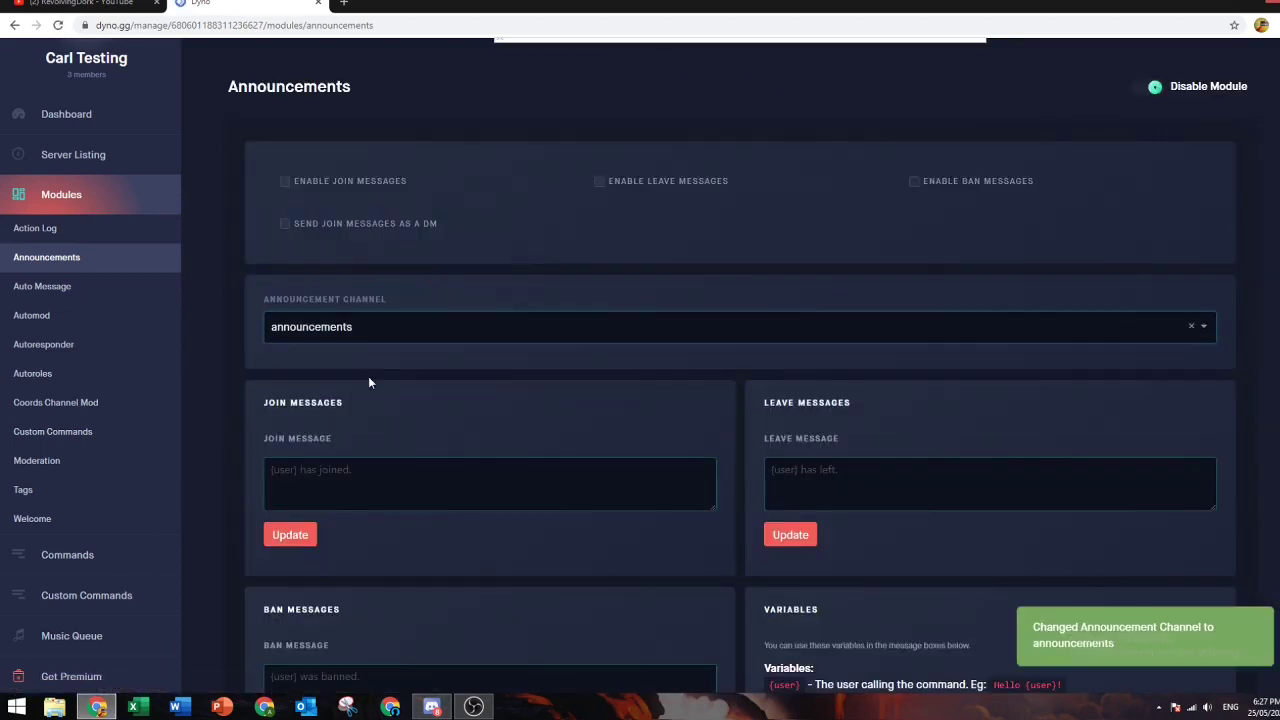
- Set the join message to "{user} has joined! Welcome! Make sure to read the rules!" and update it
click(270, 469)
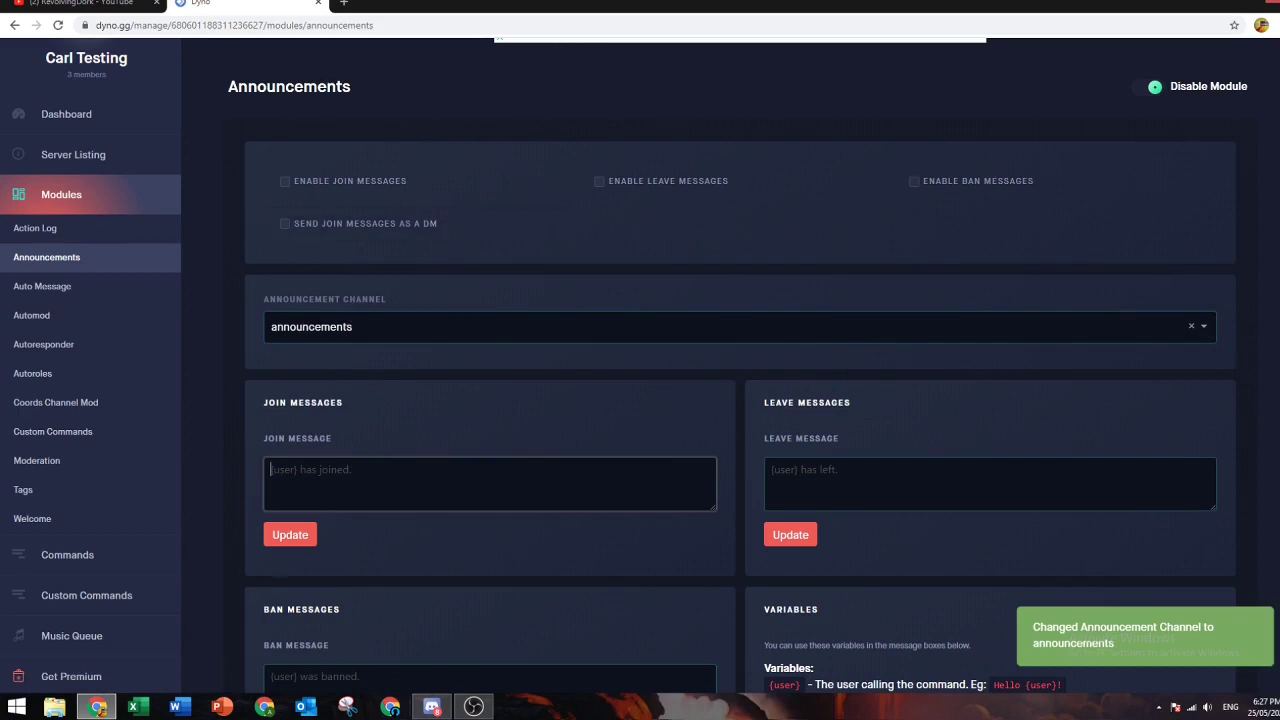
click(431, 707)
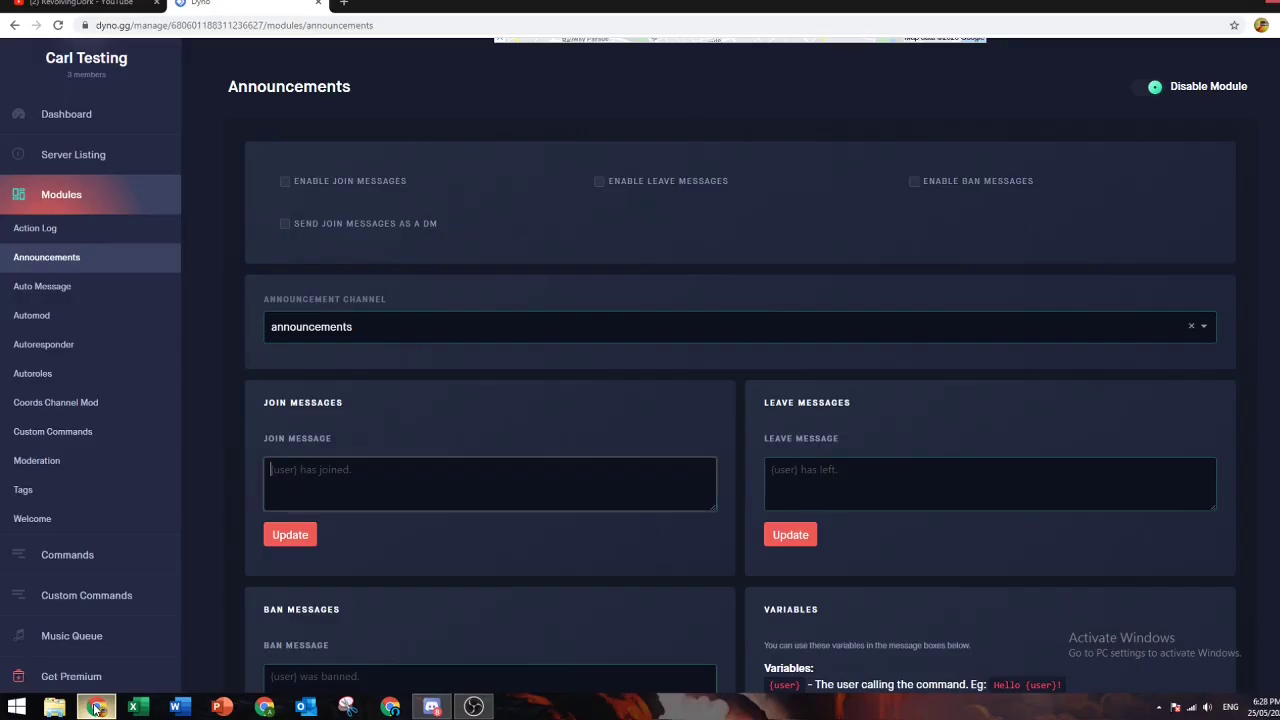
click(96, 707)
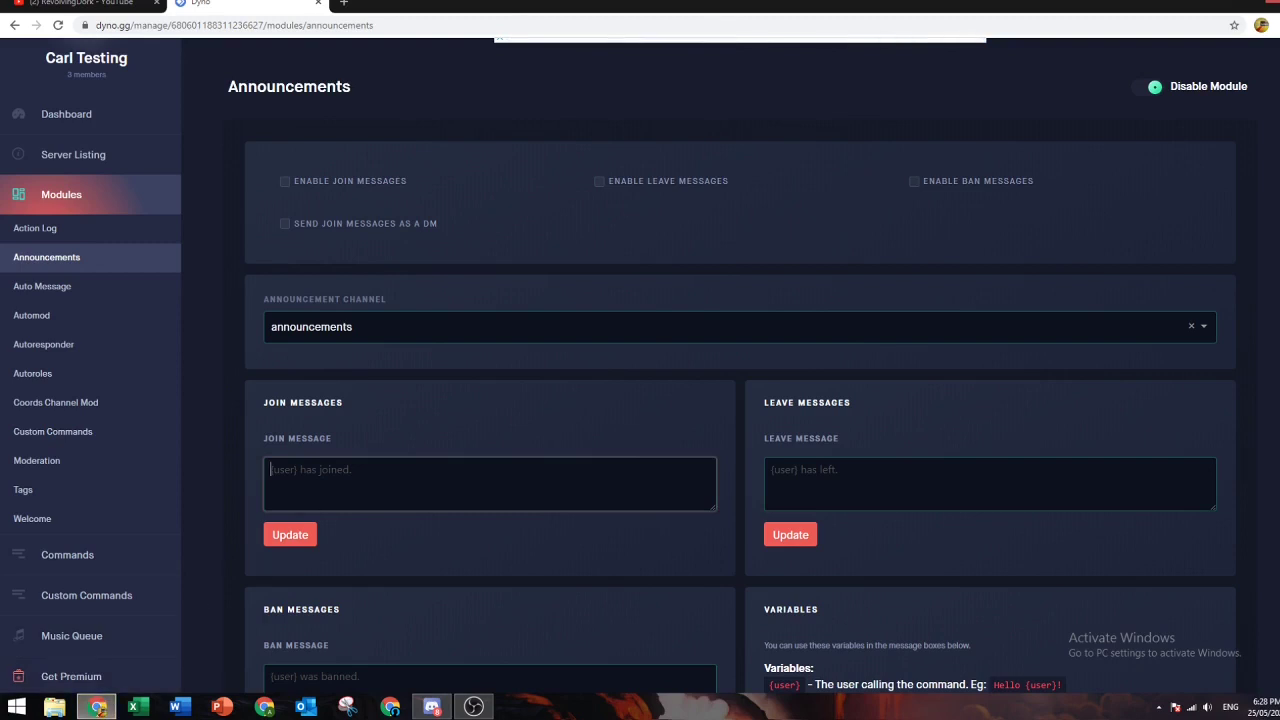
text({user} has joined!)
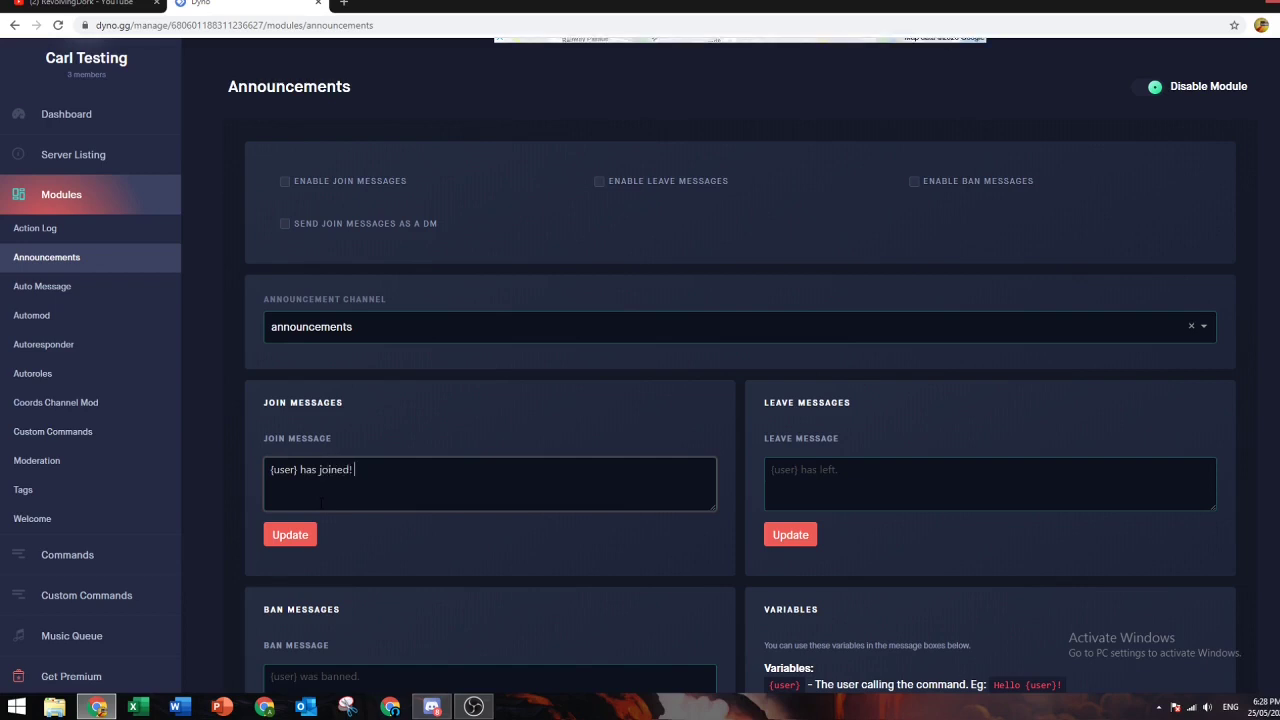
text( Welcome! MA)
key(BackSpace)
text(ake sure to )
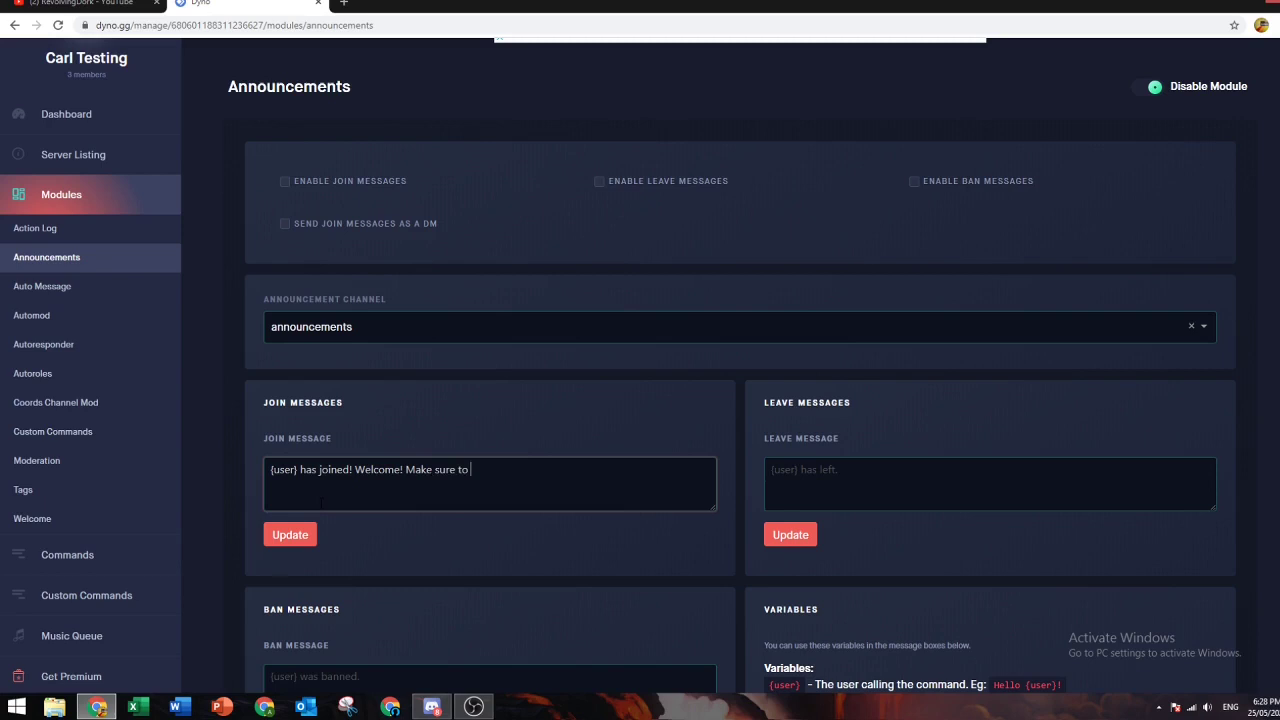
text(read the rtuules!)
click(308, 536)
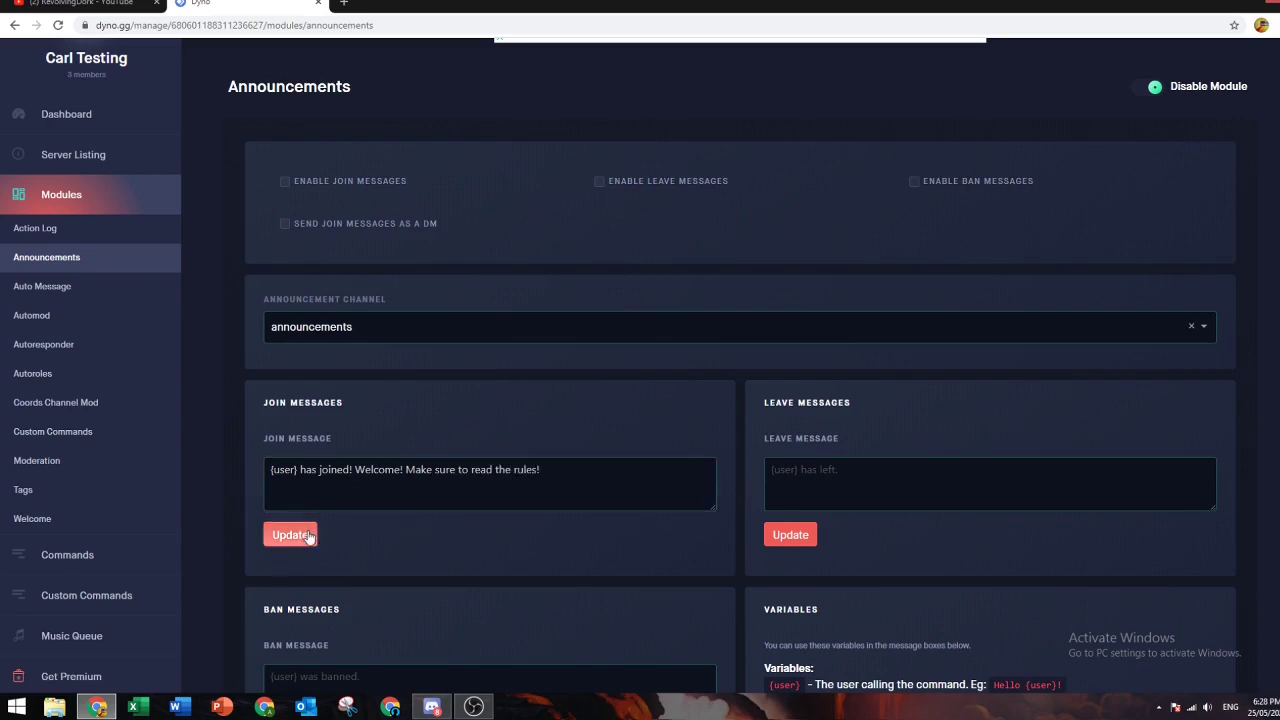
- View the announcements channel in Discord, then return to the Dyno dashboard and review the join message text
click(431, 707)
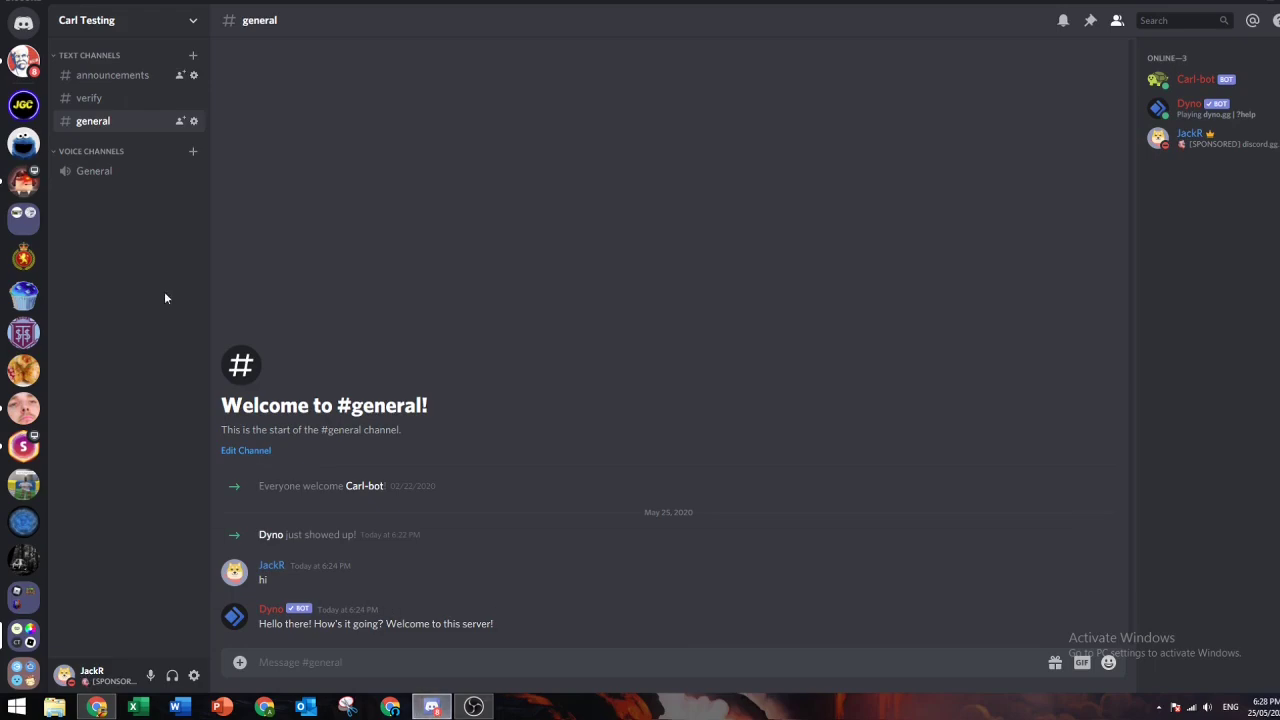
click(125, 80)
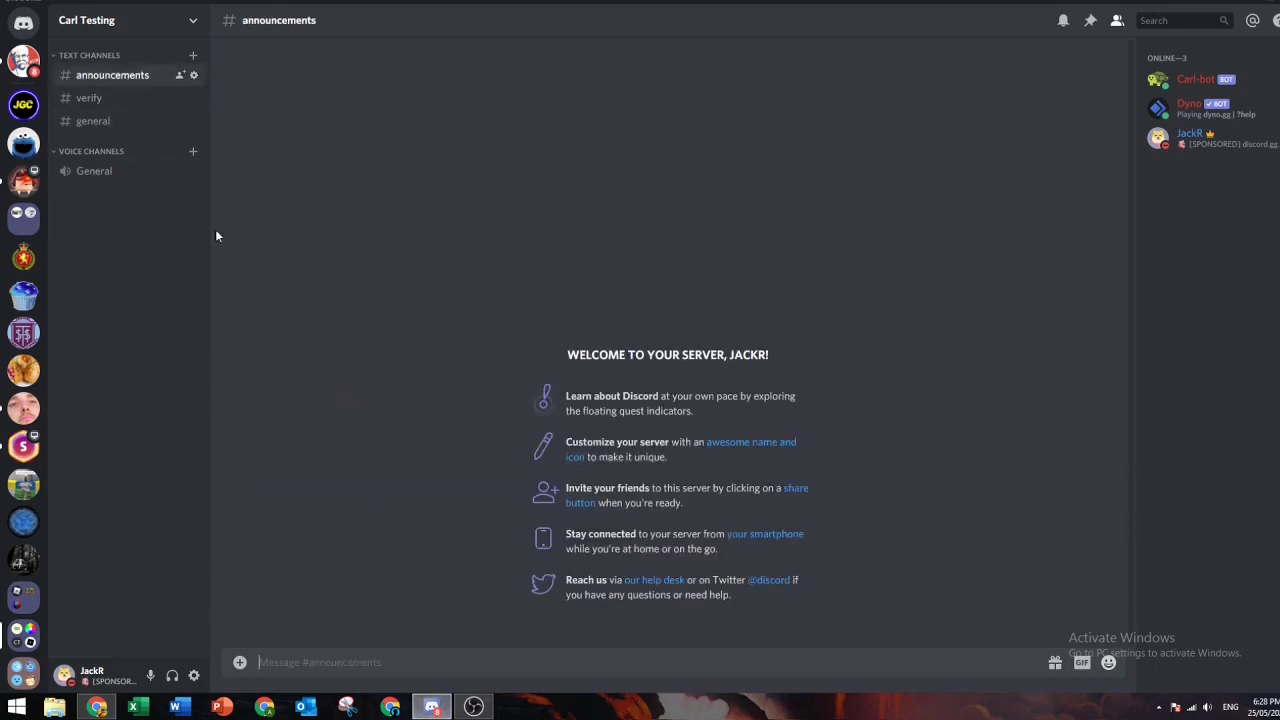
click(97, 707)
drag(540, 470, 262, 474)
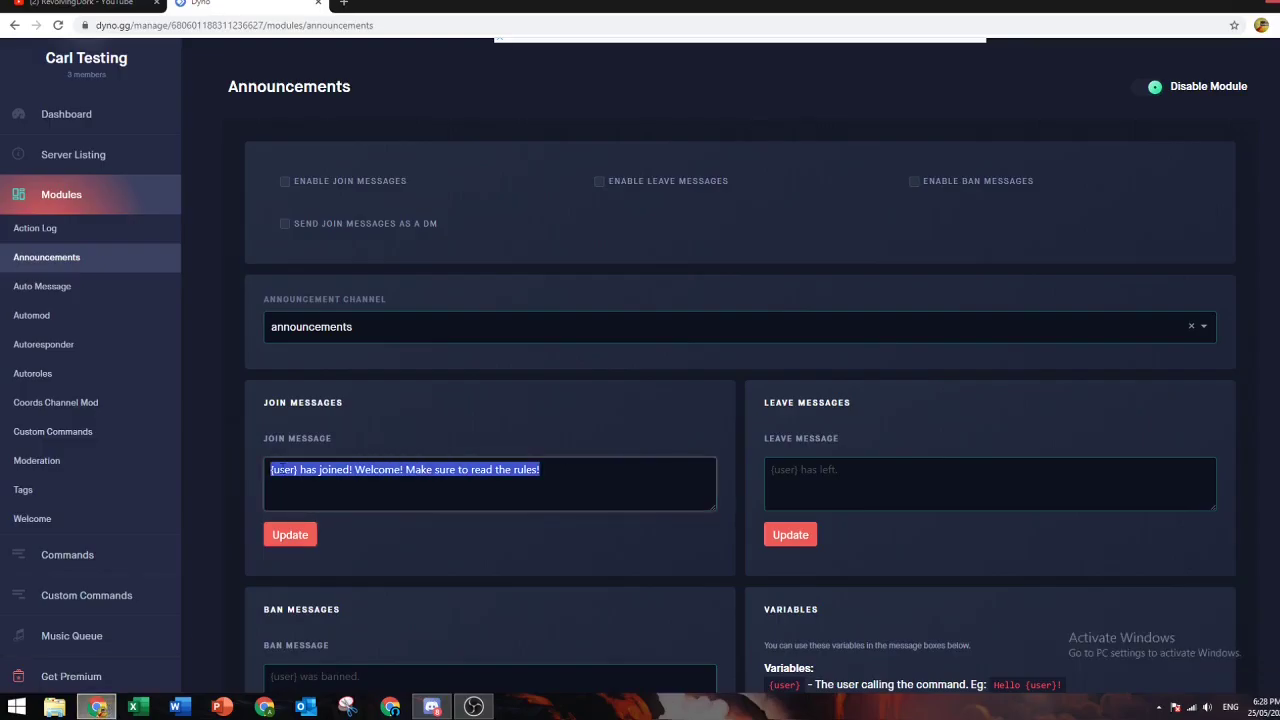
double_click(284, 469)
click(365, 469)
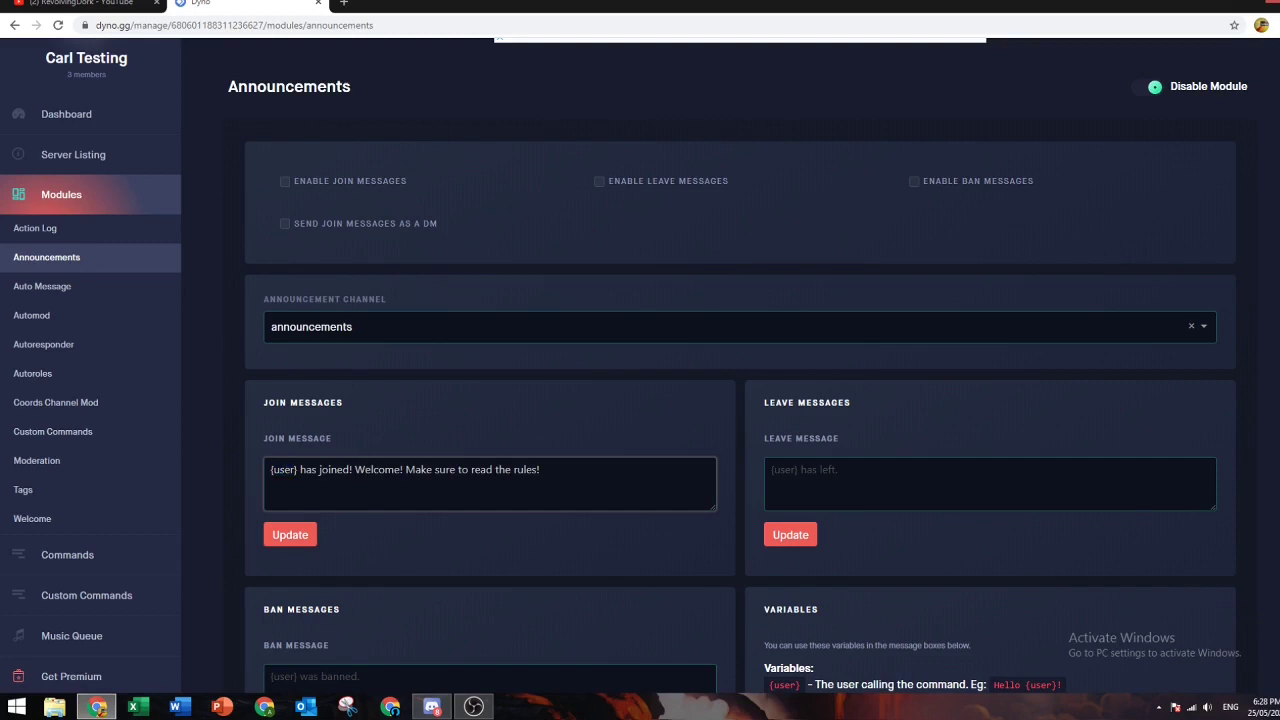
- Examine the leave message, ban message and variables sections, comparing them with the announcements channel in Discord
click(767, 490)
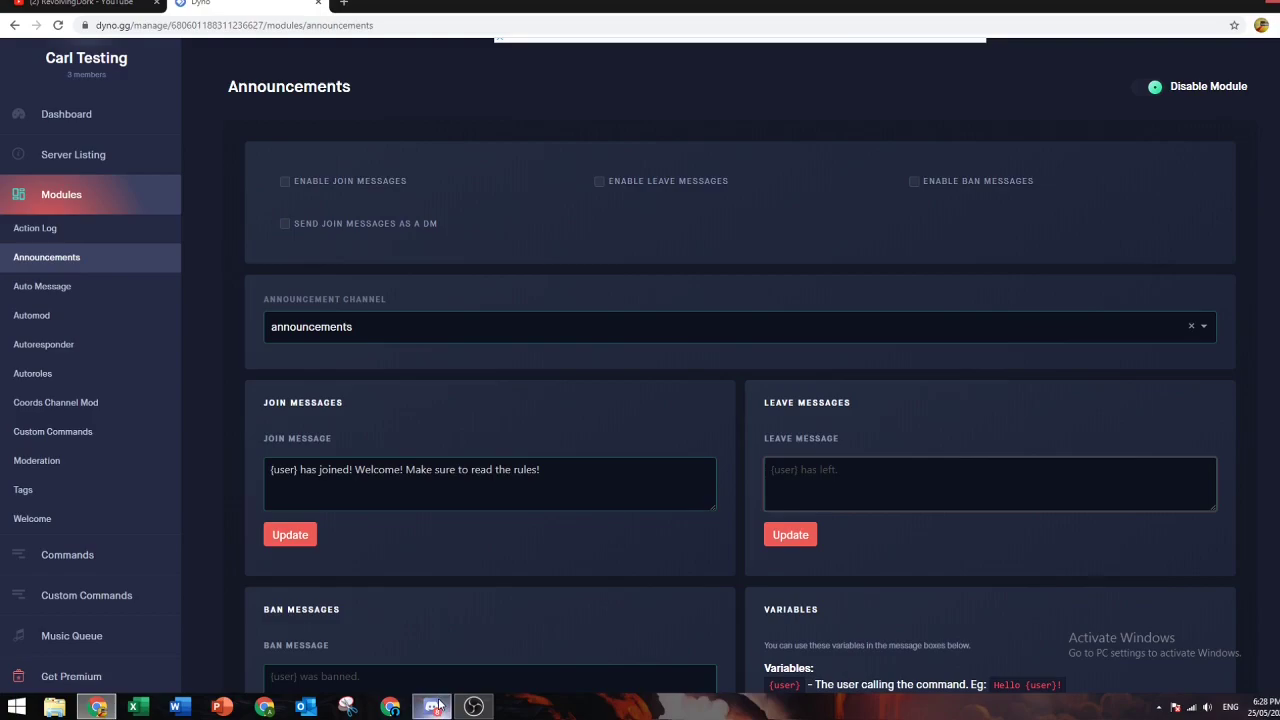
mouse_move(437, 706)
click(380, 625)
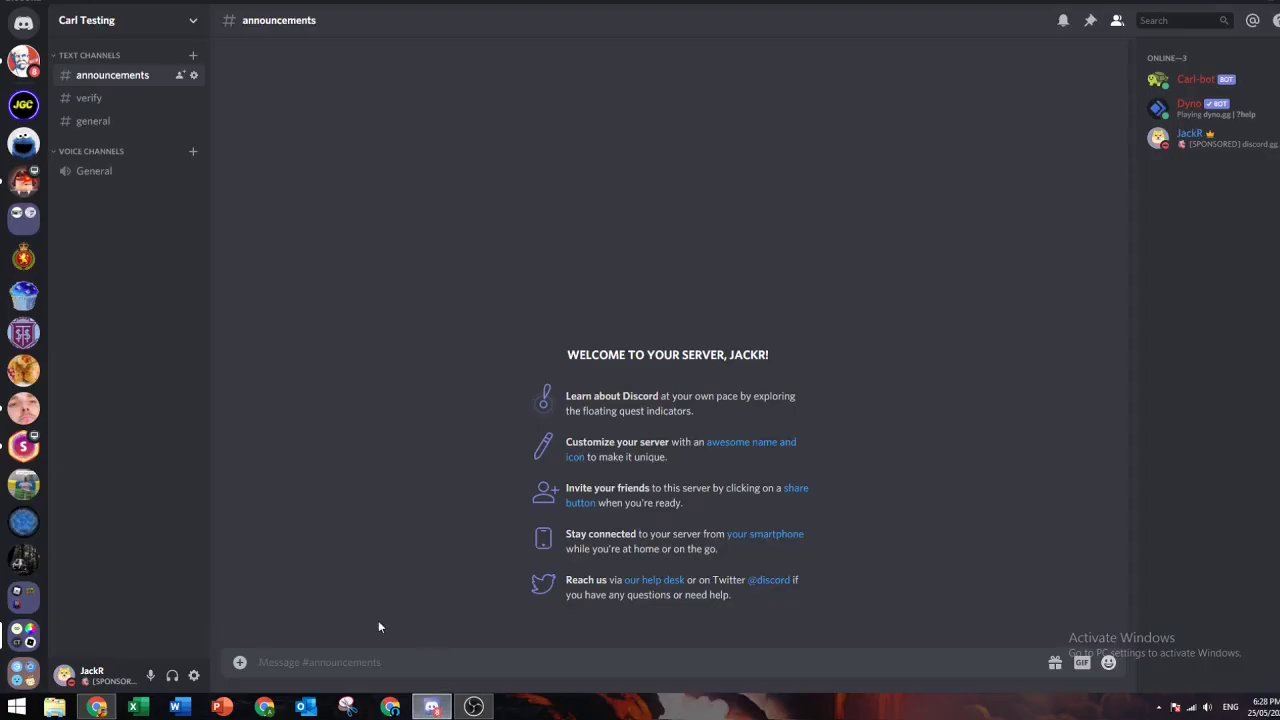
click(431, 706)
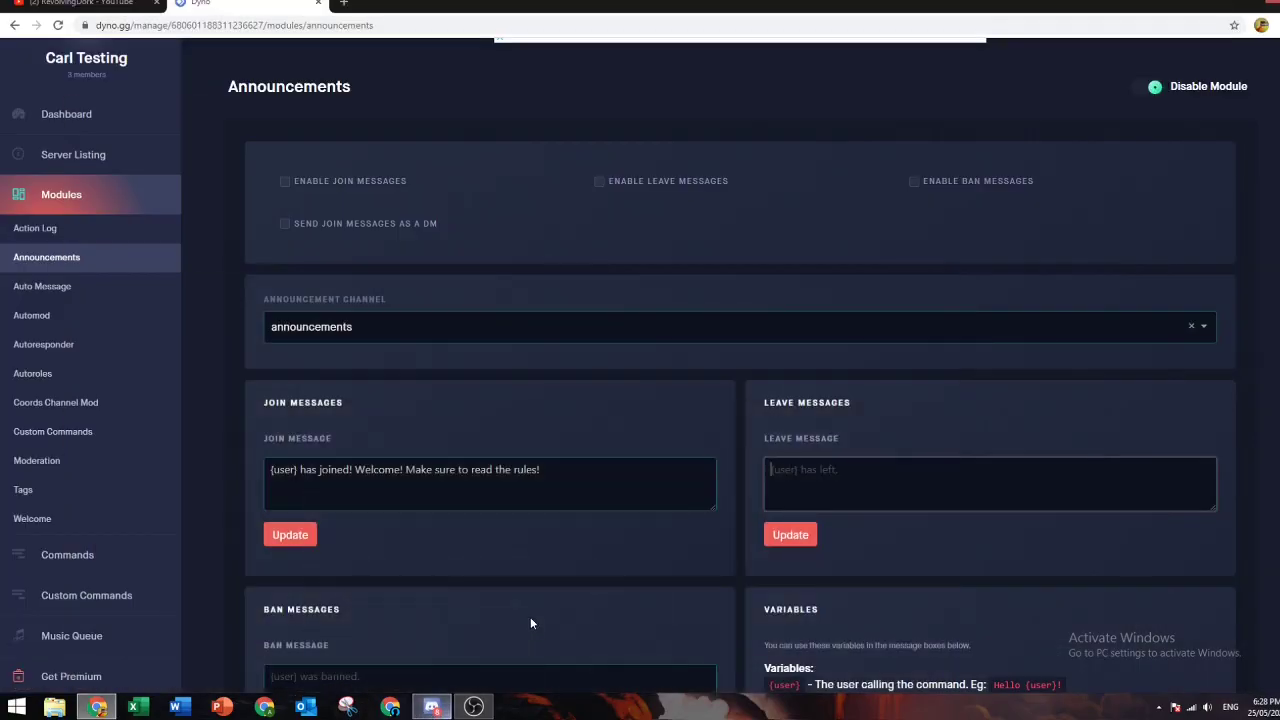
drag(540, 469, 320, 469)
click(771, 469)
scroll(414, 549, down, 3)
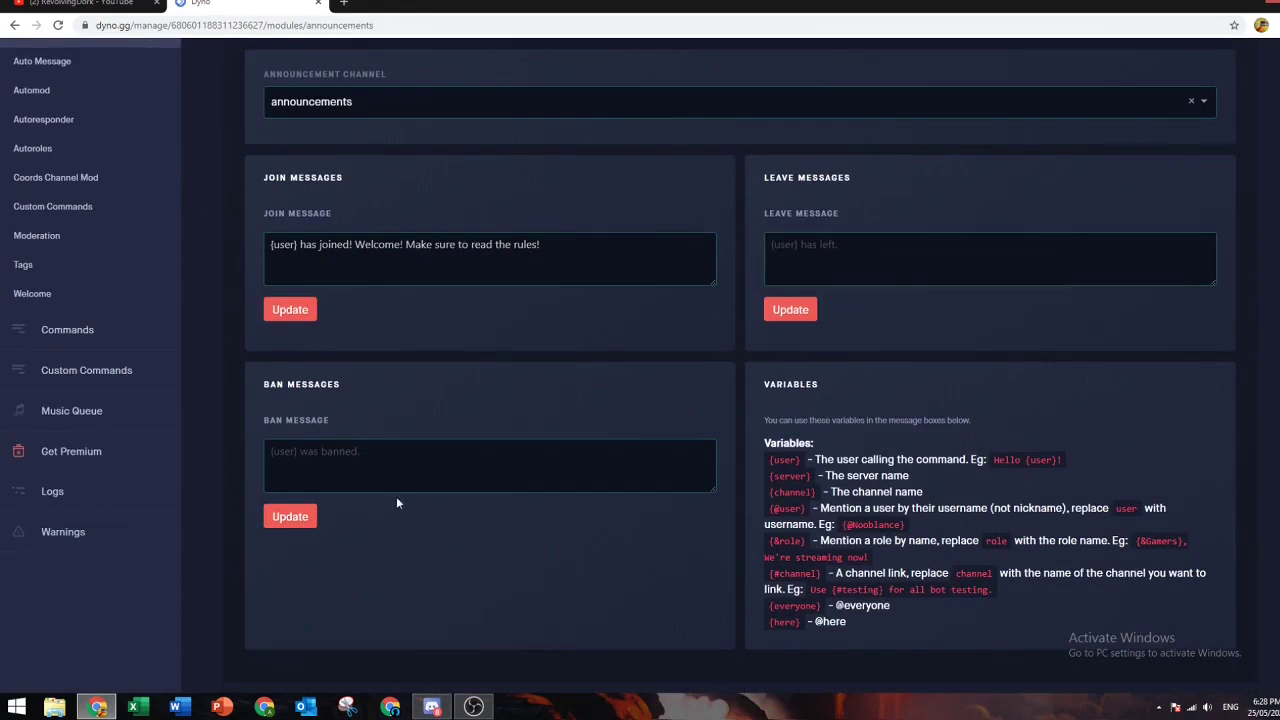
scroll(314, 437, up, 3)
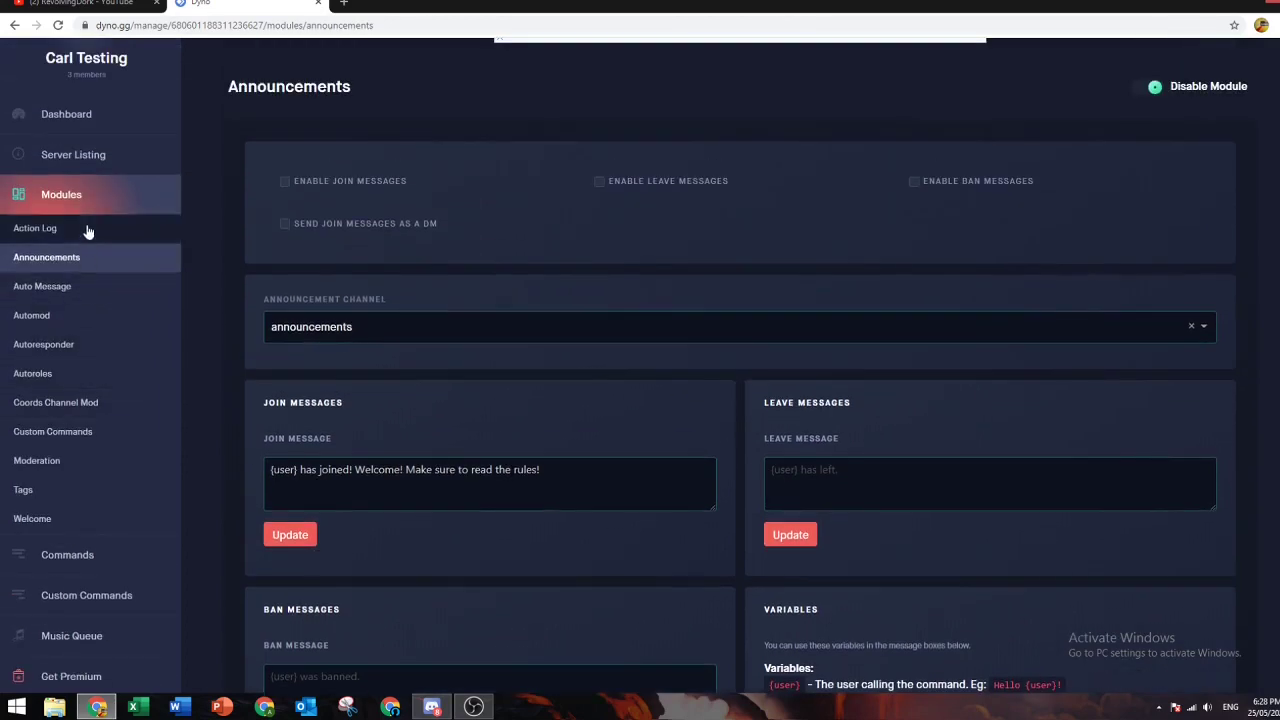
- Open the overview of all Dyno modules
click(14, 162)
click(56, 288)
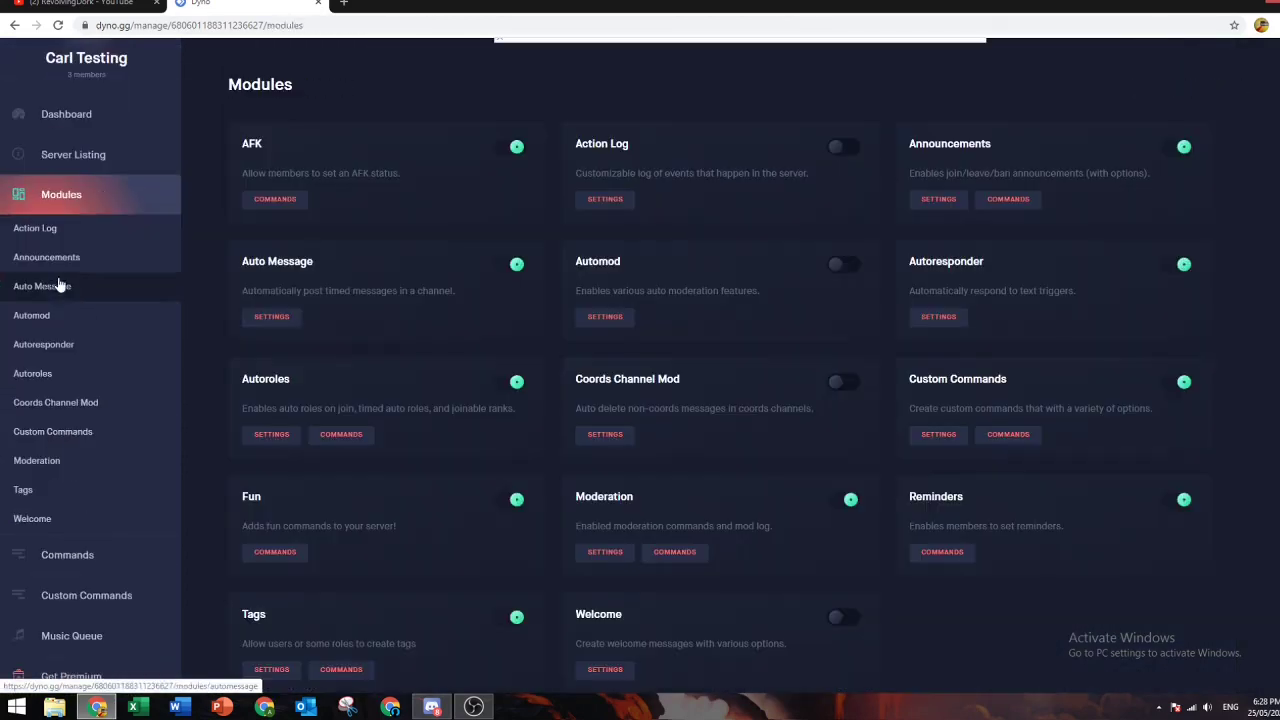